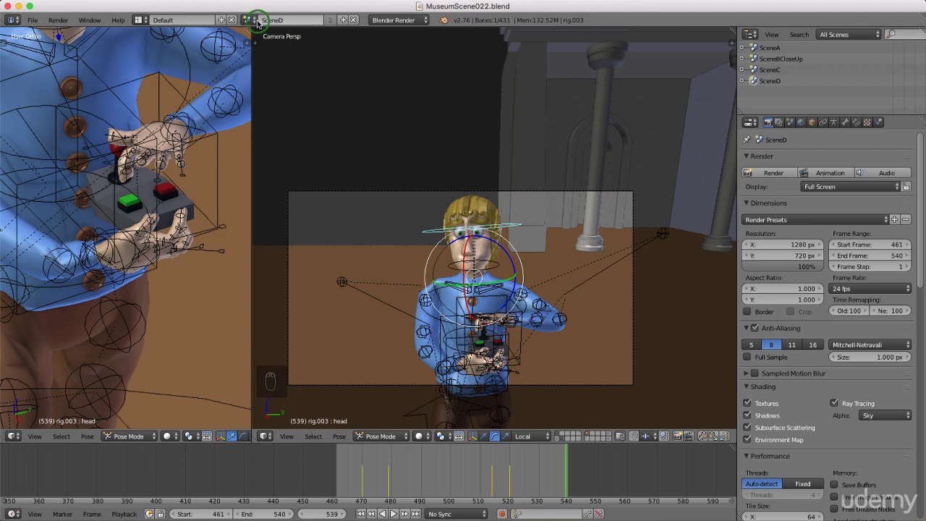
Switch to SceneC and create a new scene from it as a Full Copy
left_click(251, 20)
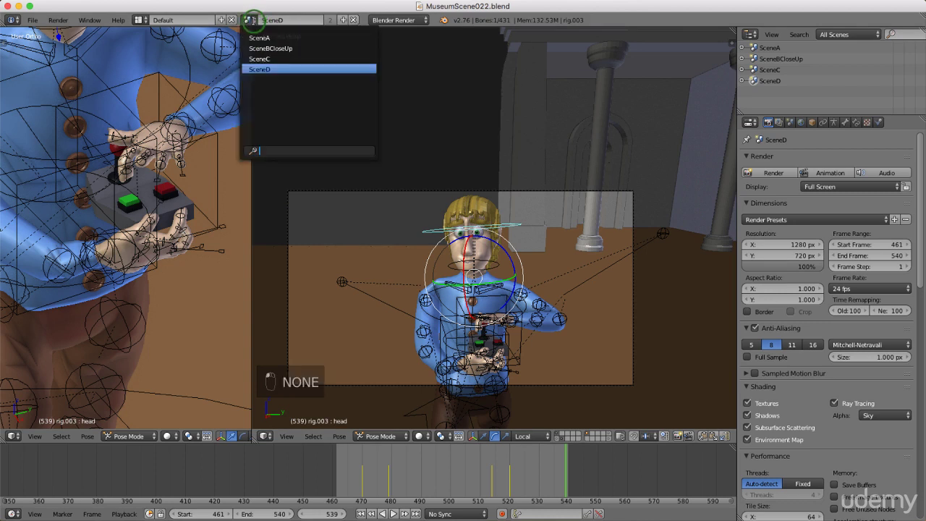
left_click(273, 59)
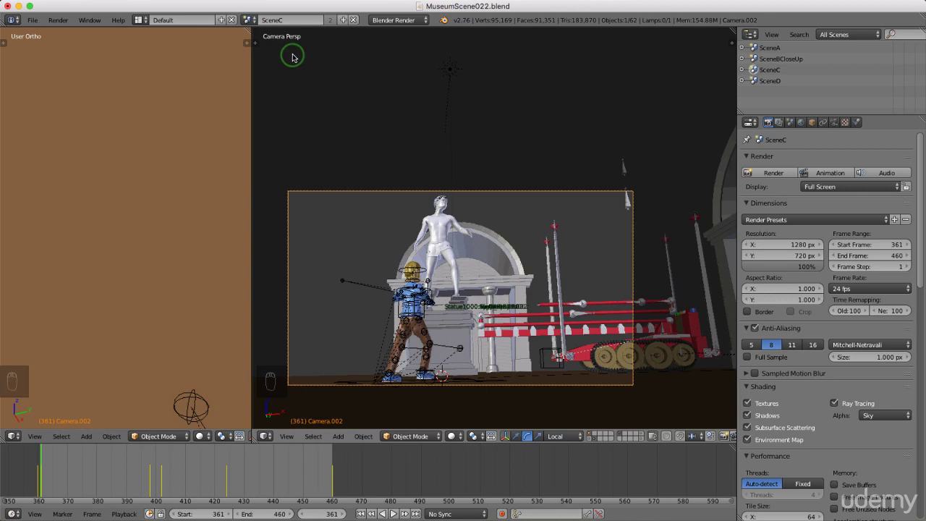
left_click(344, 21)
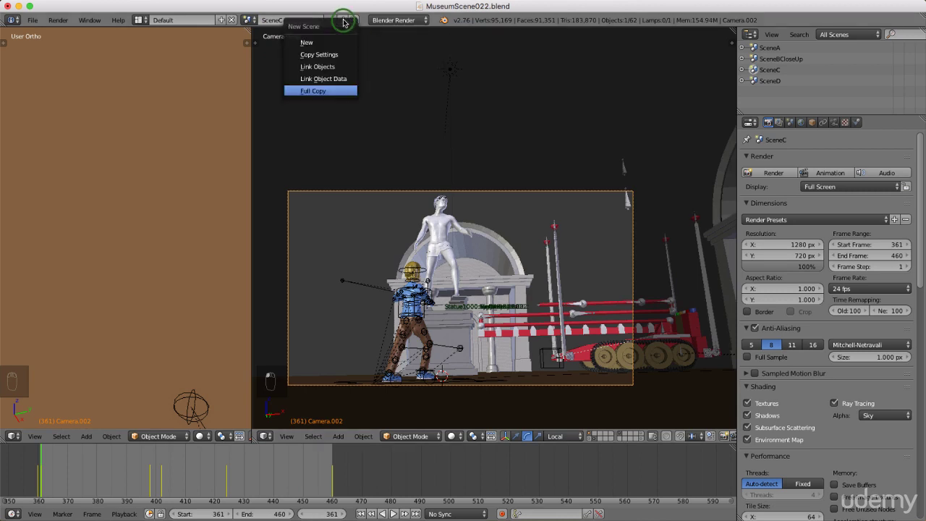
left_click(322, 91)
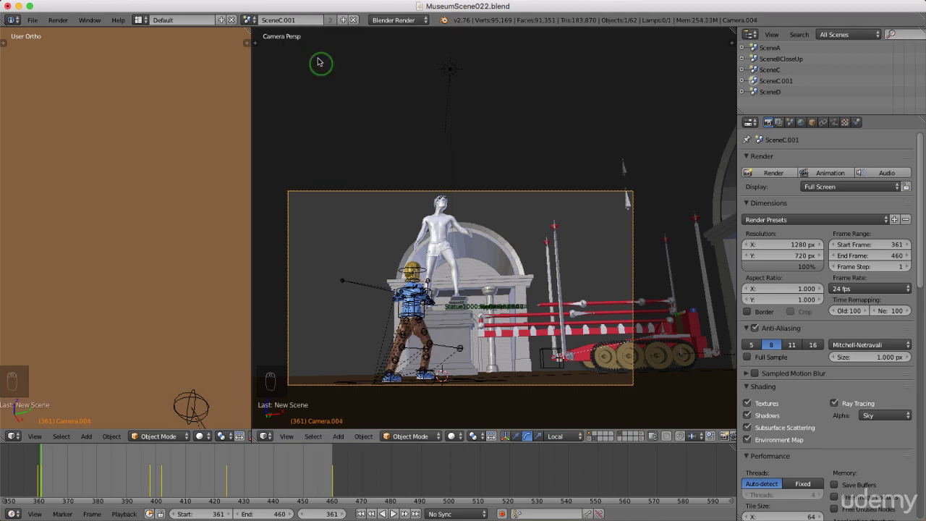
Rename the copied scene SceneE
left_click(308, 19)
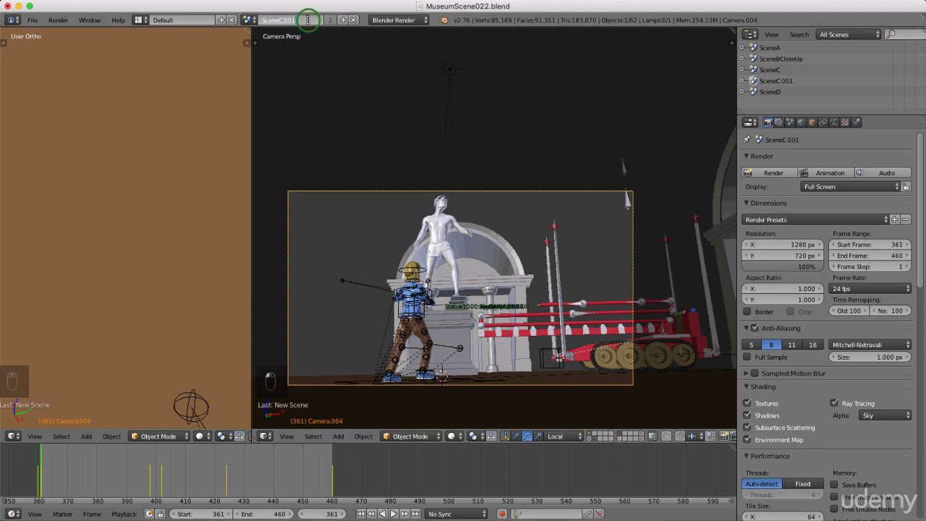
key("BackSpace")
key("BackSpace")
key("Return")
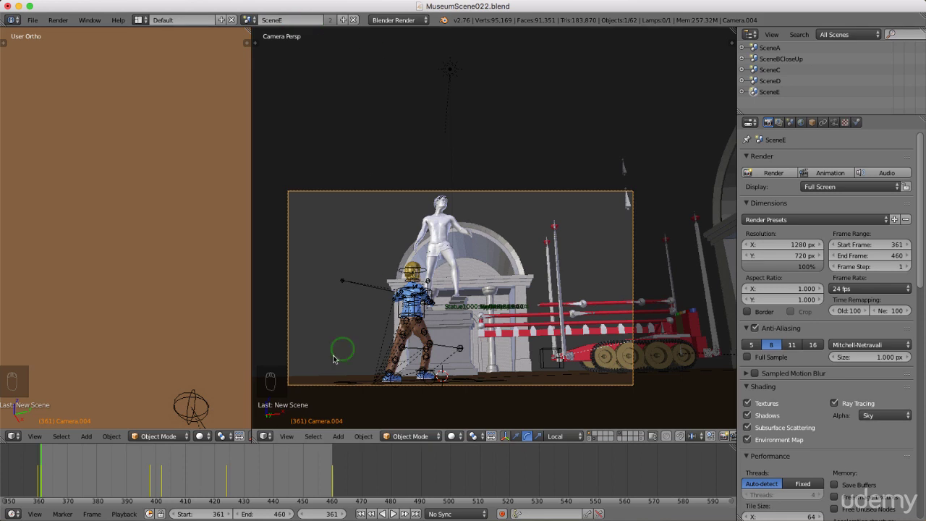
Set SceneE's animation range to start at frame 461 and end at frame 600
middle_click_drag(273, 463, 409, 477)
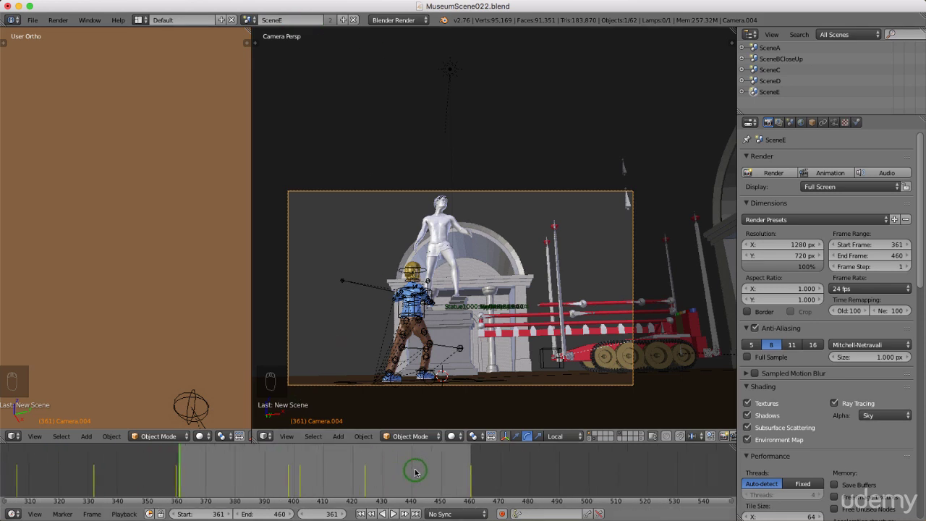
left_click(202, 514)
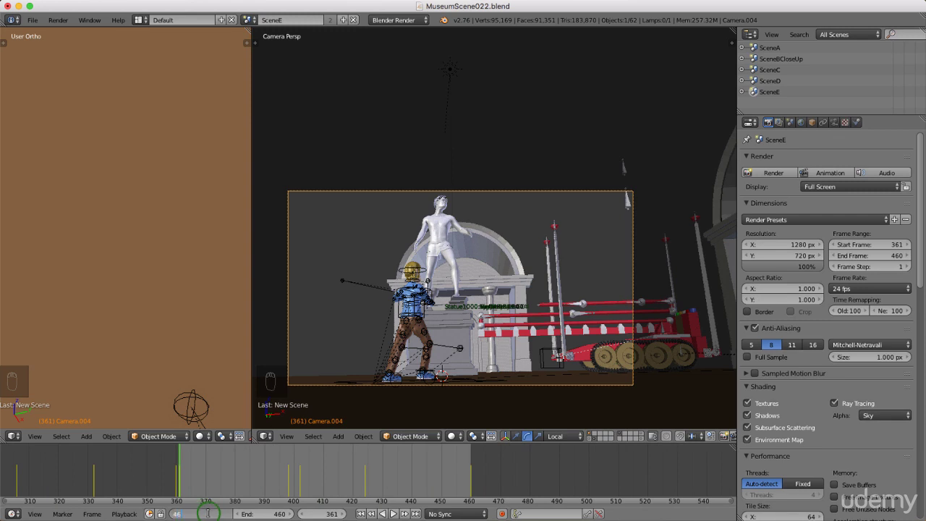
type("461")
key("Return")
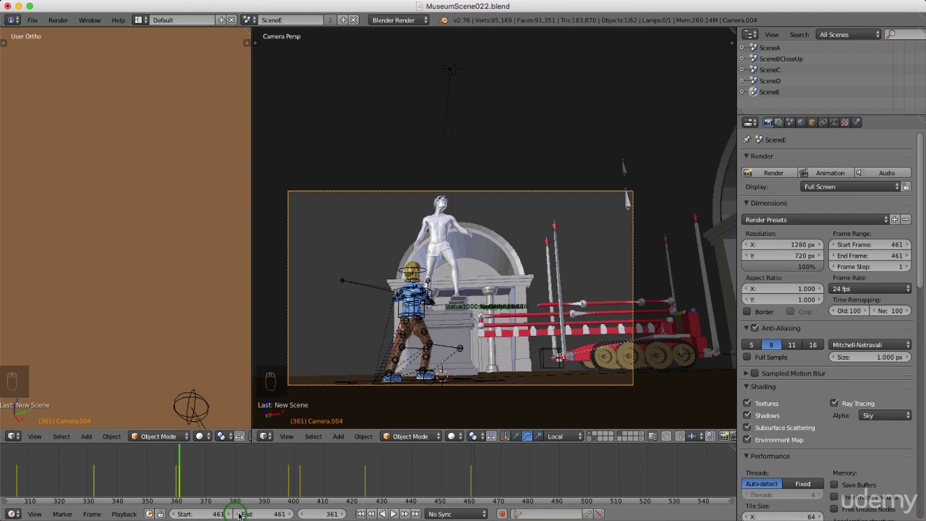
left_click(266, 514)
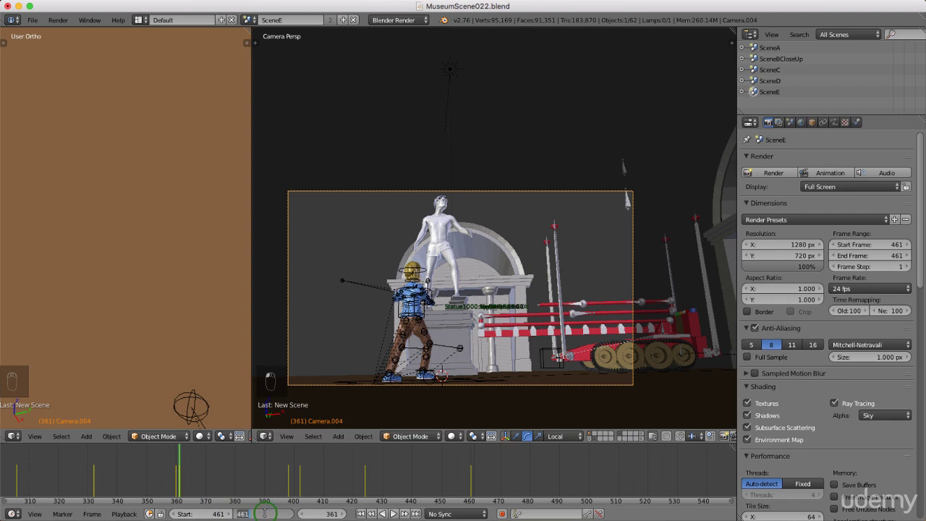
type("600")
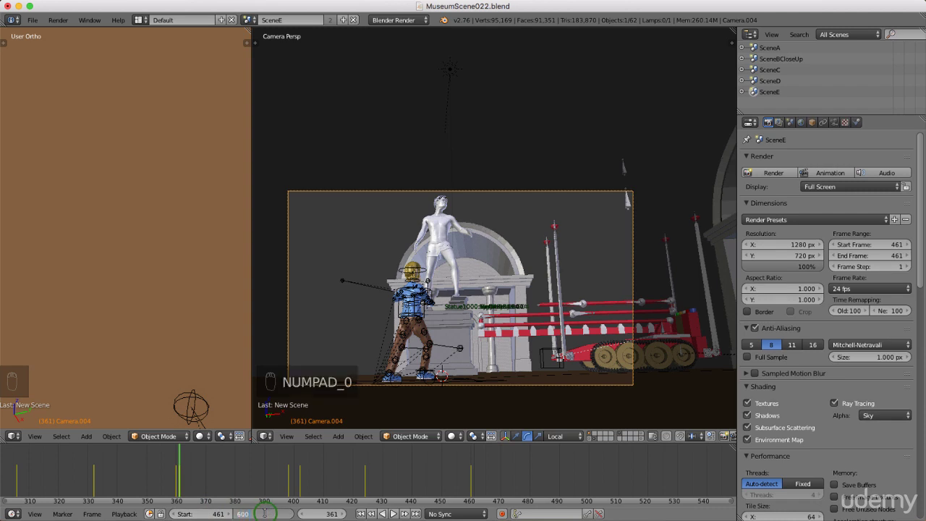
key("Return")
Go to frame 461 and insert a LocRotScale keyframe for the selected camera
scroll(482, 484, "right", 1, "ctrl")
middle_click_drag(481, 484, 203, 485)
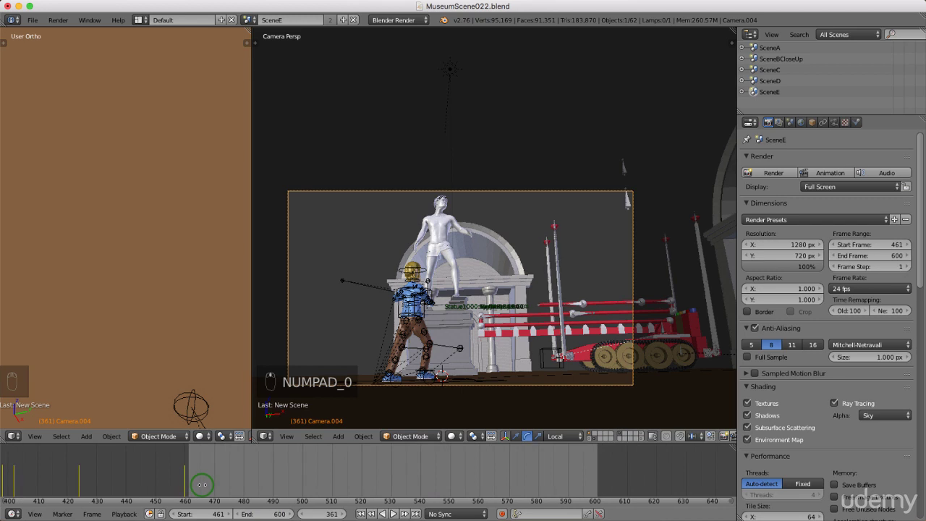
left_click(319, 514)
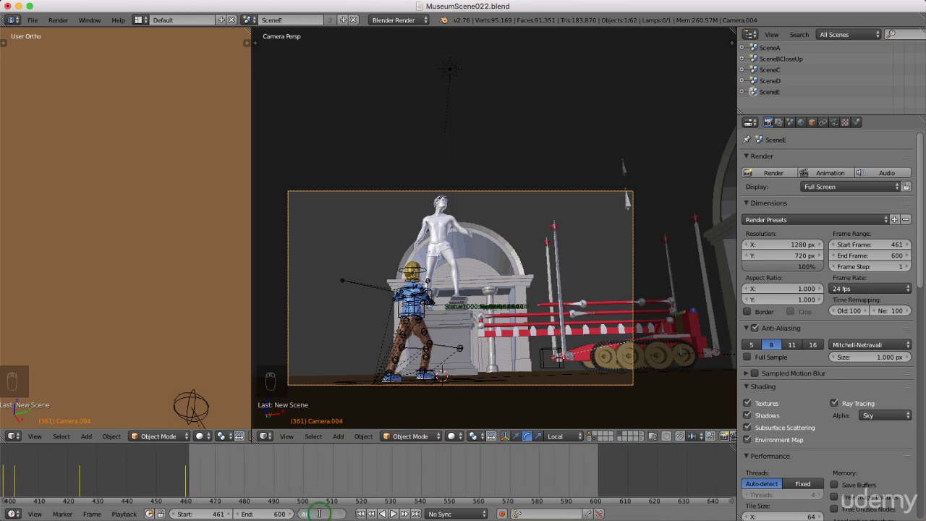
key("Return")
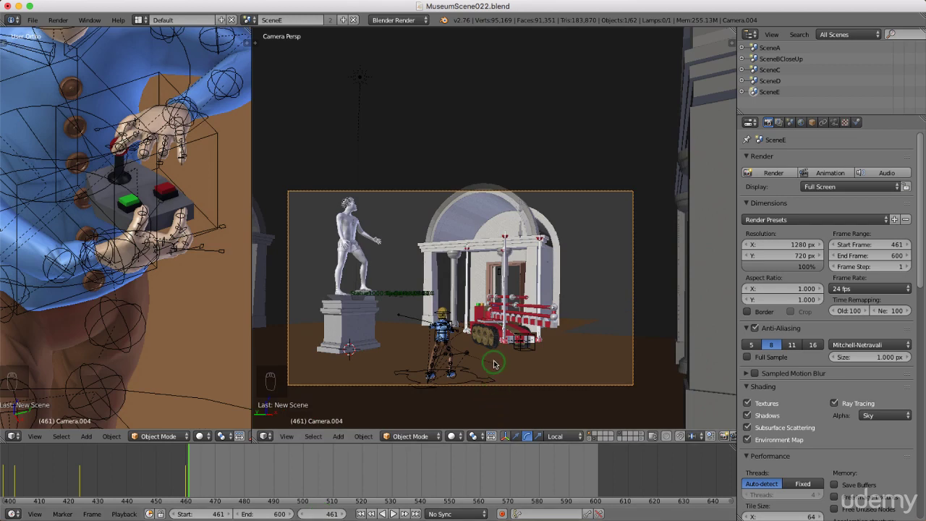
key("i")
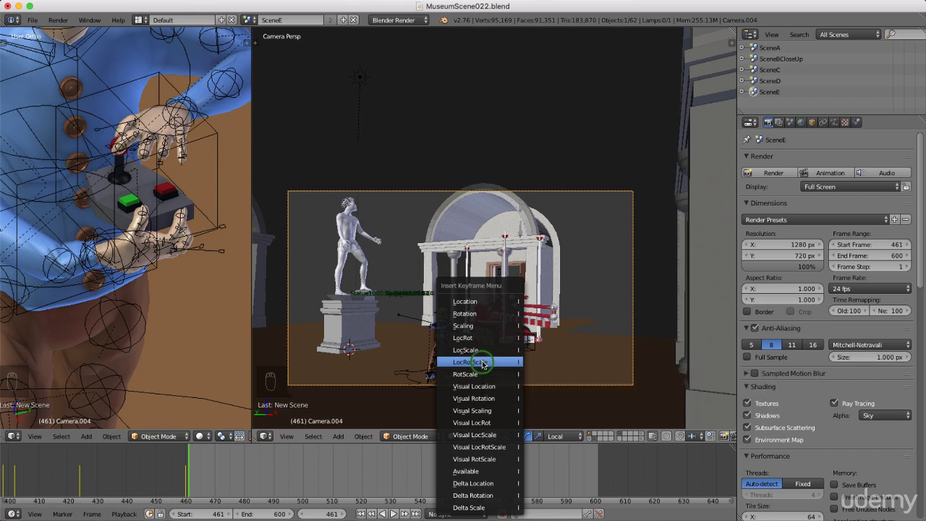
left_click(482, 363)
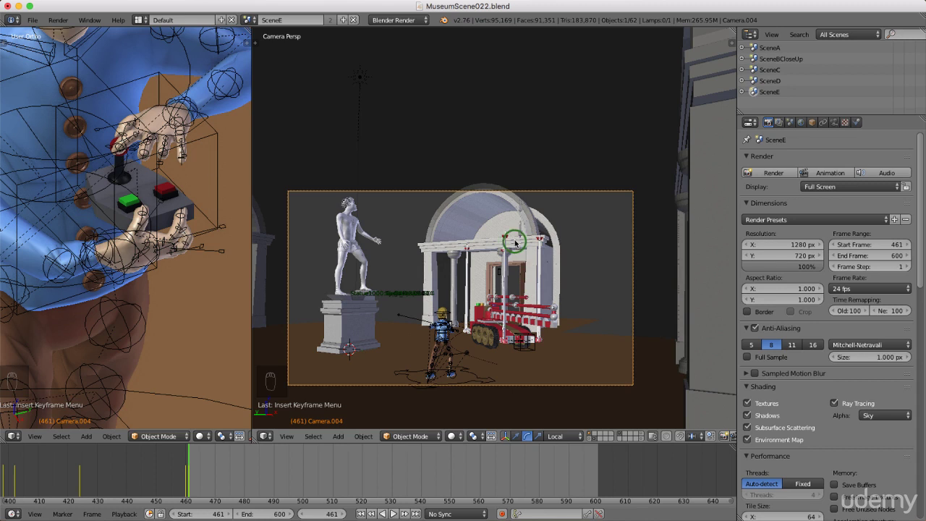
Select the character's rig in a widened 3D view and put it in Pose Mode
middle_click_drag(178, 236, 180, 268)
scroll(165, 242, "down", 10)
scroll(180, 267, "up", 8)
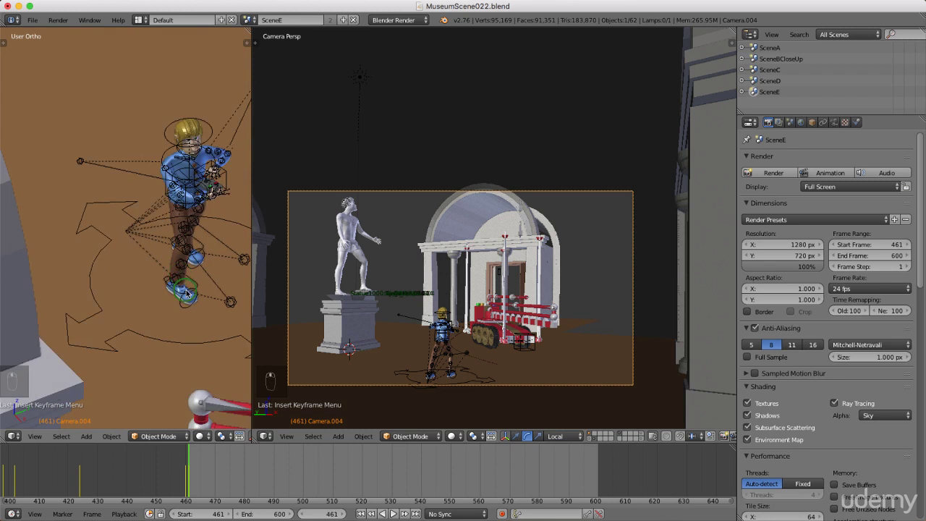
right_click(194, 268)
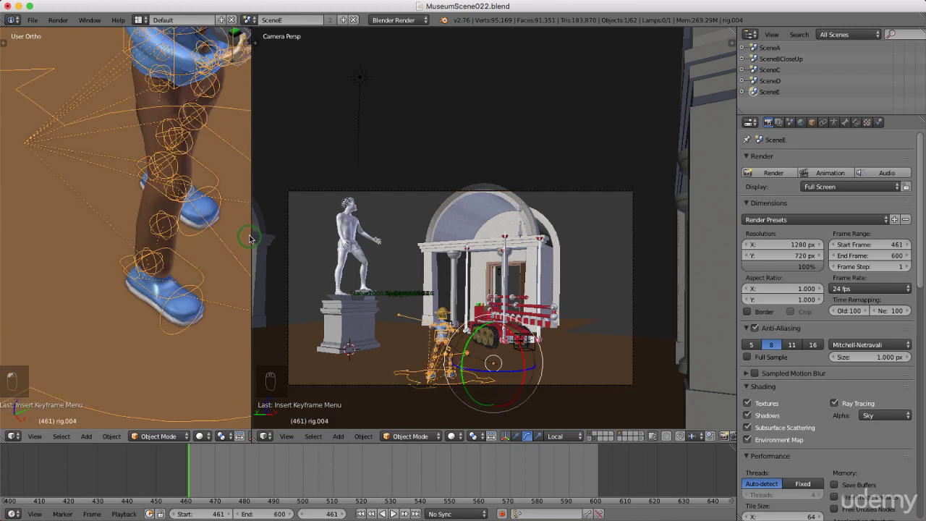
left_click_drag(251, 239, 312, 243)
key("Tab")
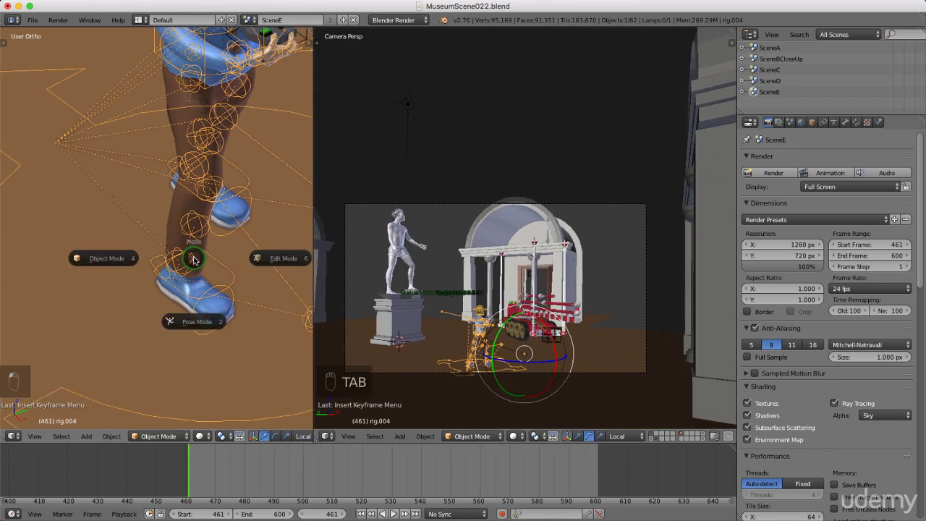
left_click(192, 318)
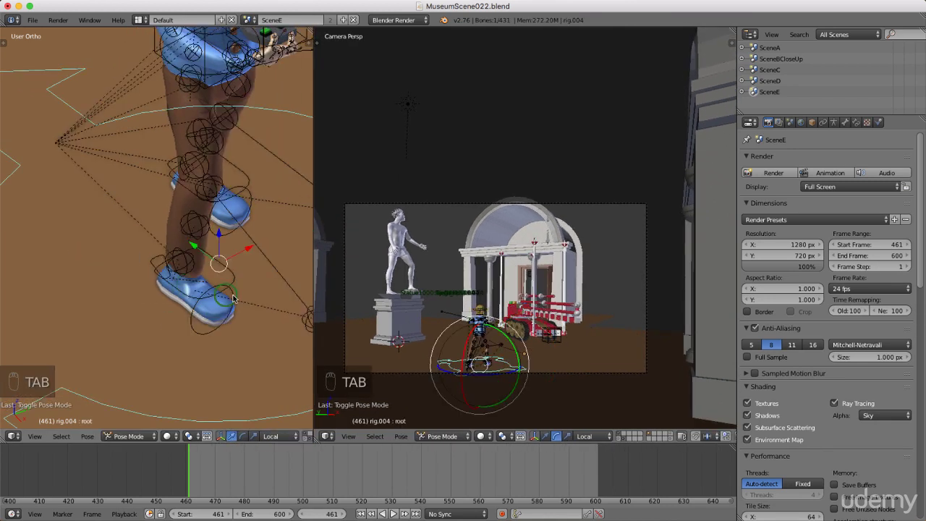
Clear the rotation, location and scale of the right foot control foot.ik.R
right_click(233, 277)
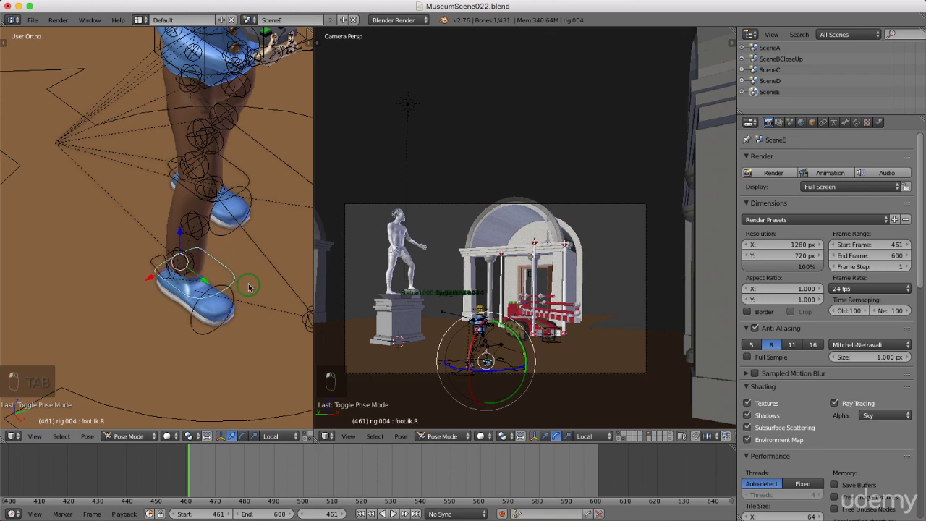
key("alt+r")
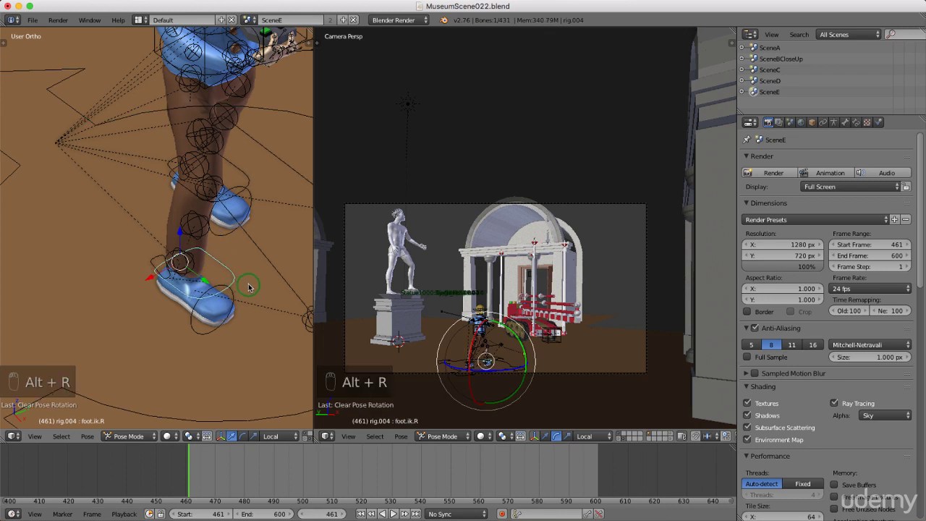
key("alt+g")
key("alt+s")
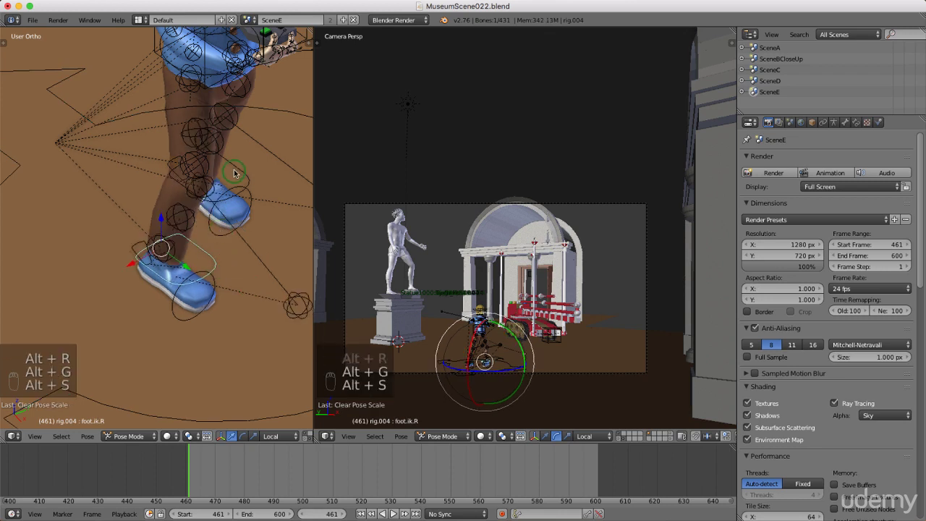
Clear the rotation, location and scale of the left foot control foot.ik.L
right_click(233, 170)
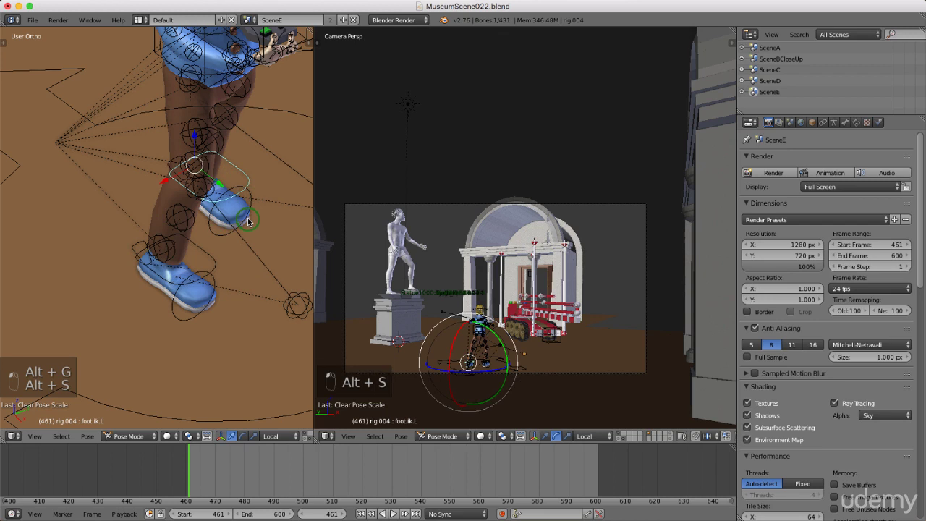
key("alt+r")
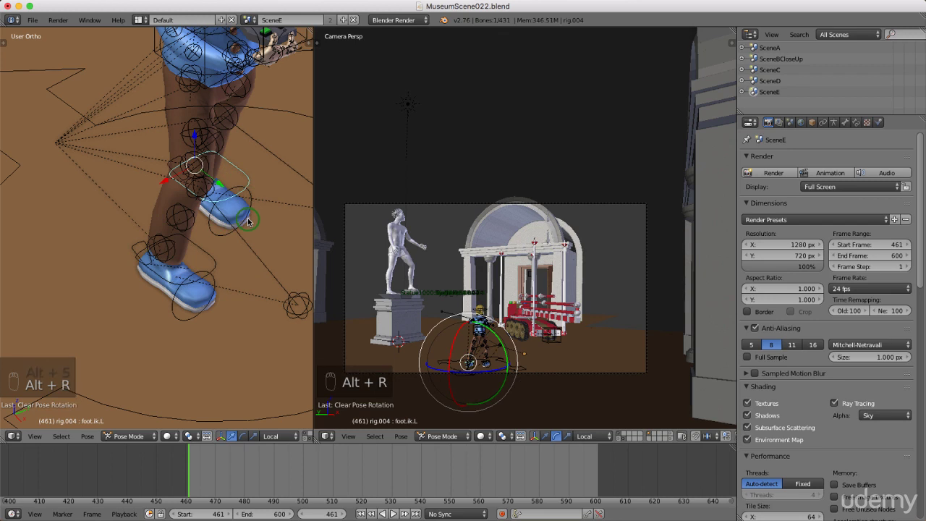
key("alt+g")
key("alt+s")
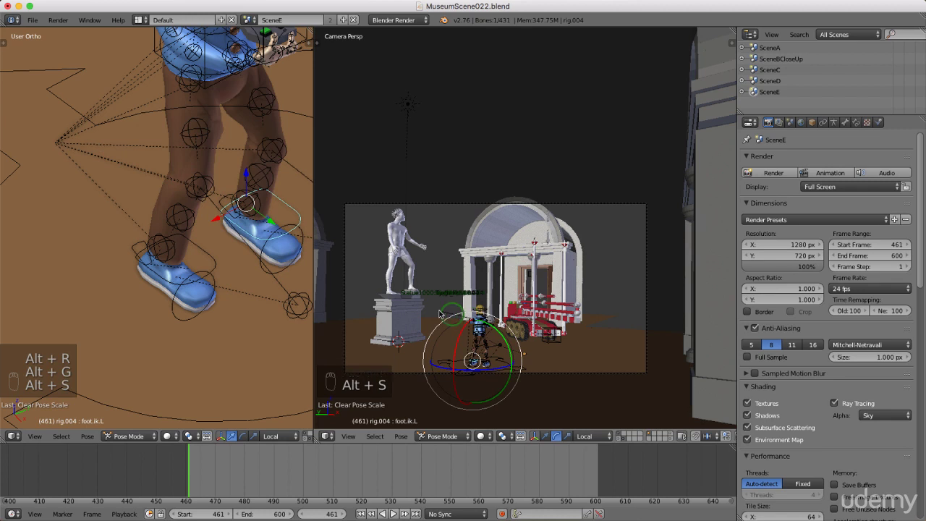
Insert LocRotScale keyframes at frame 461 for the left and right foot controls
scroll(228, 195, "down", 5)
scroll(226, 143, "up", 2)
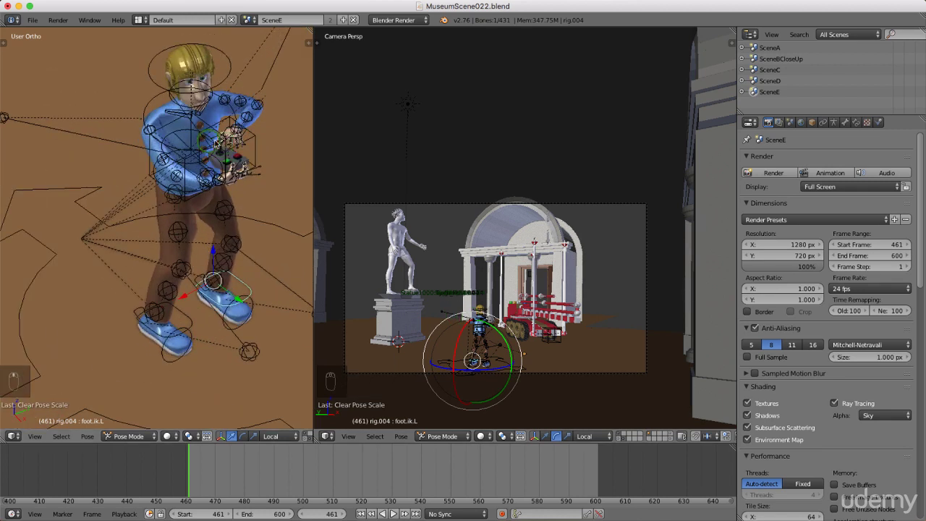
scroll(229, 174, "up", 4)
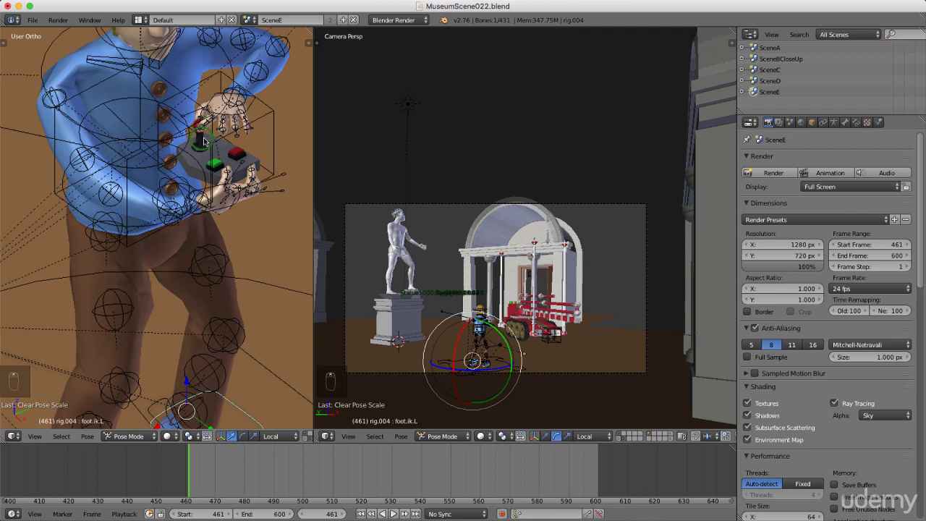
scroll(224, 196, "down", 4)
scroll(215, 307, "up", 3)
scroll(214, 308, "up", 1)
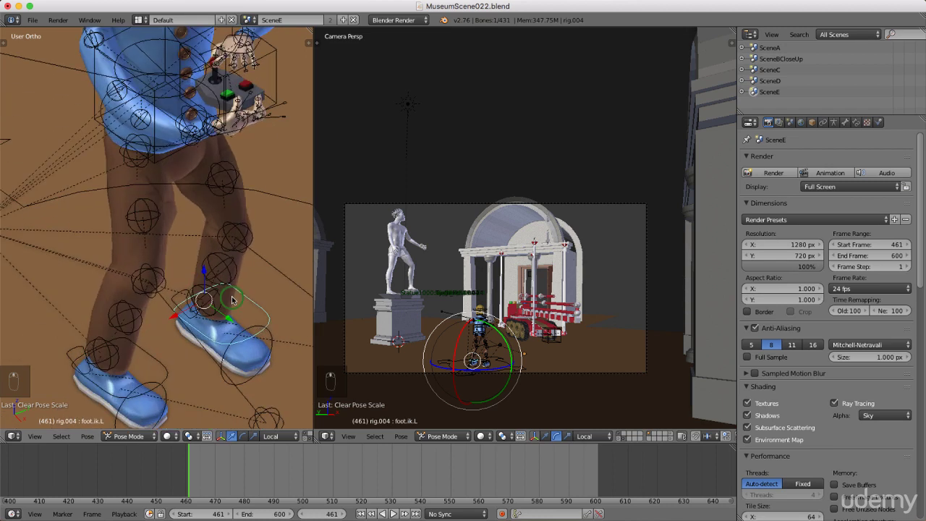
key("i")
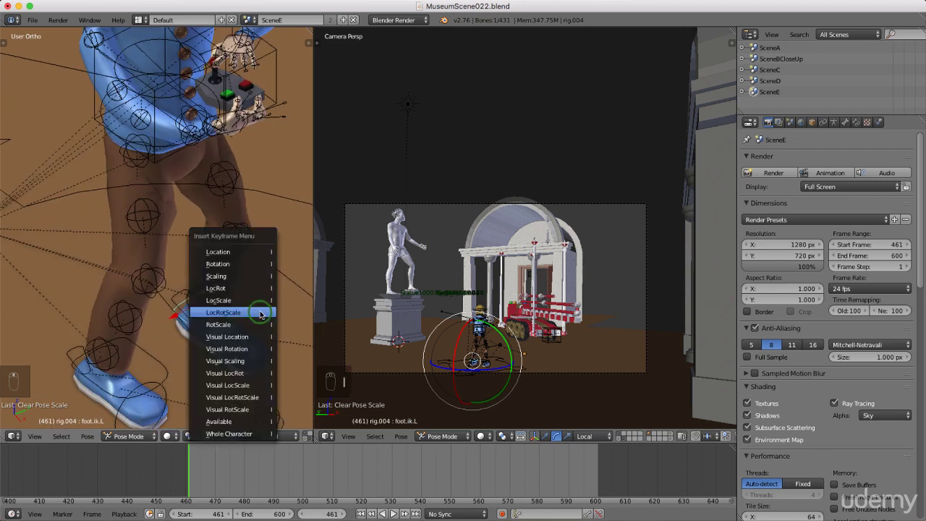
left_click(262, 314)
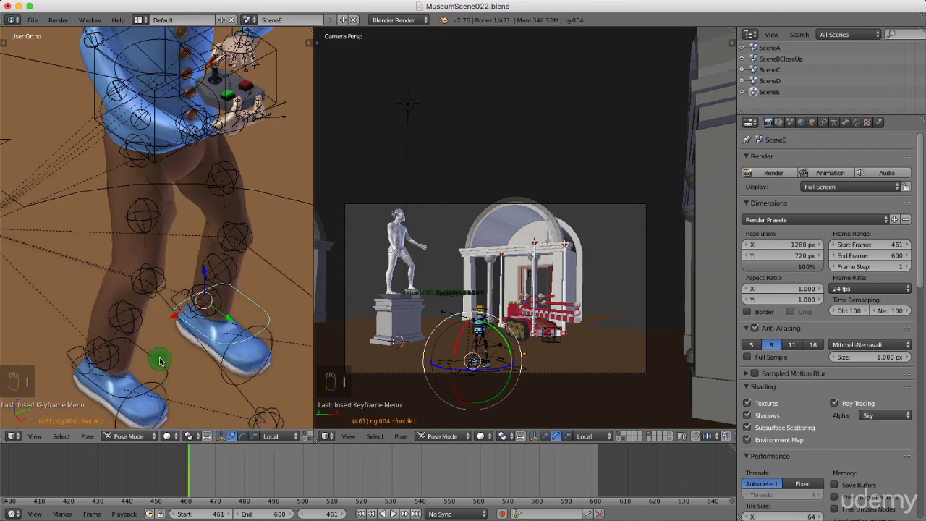
right_click(155, 357)
key("i")
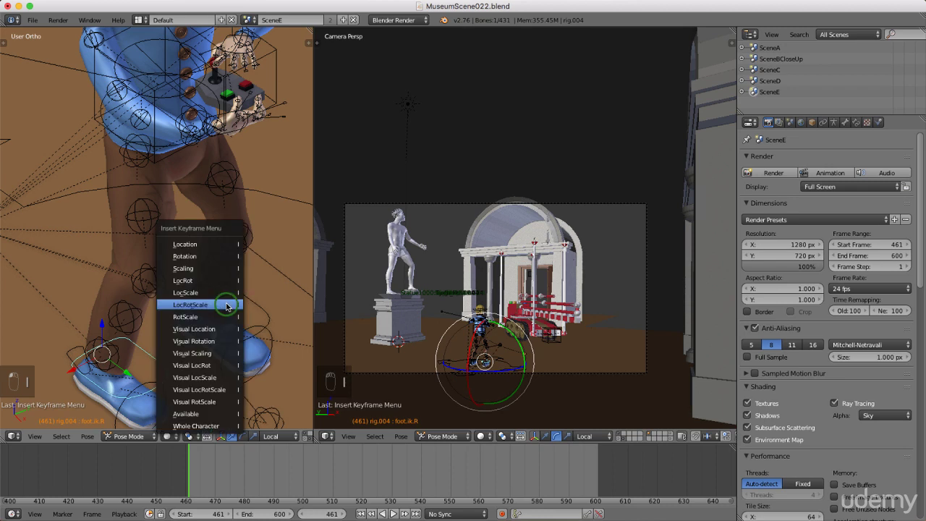
left_click(226, 305)
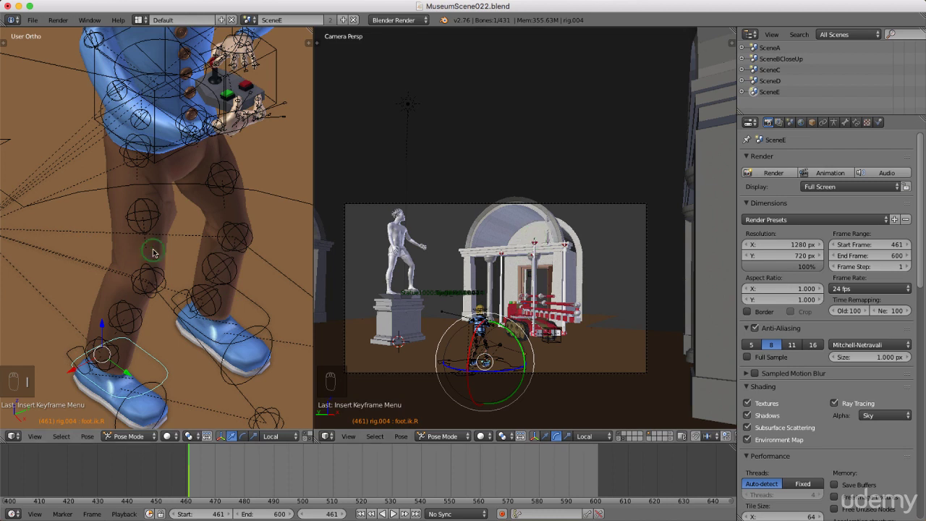
Select the red tracked machine's armature and put it in Pose Mode
scroll(153, 253, "down", 8)
scroll(180, 239, "up", 2)
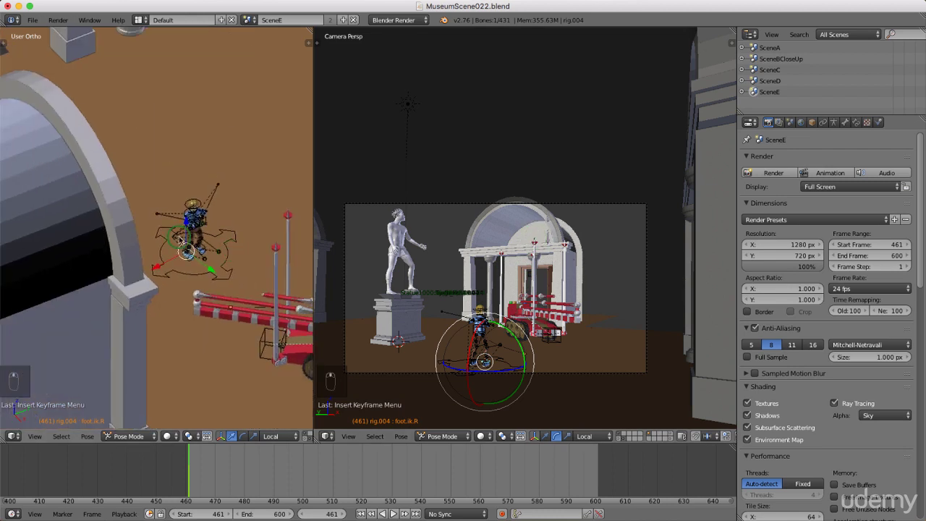
scroll(181, 239, "up", 6)
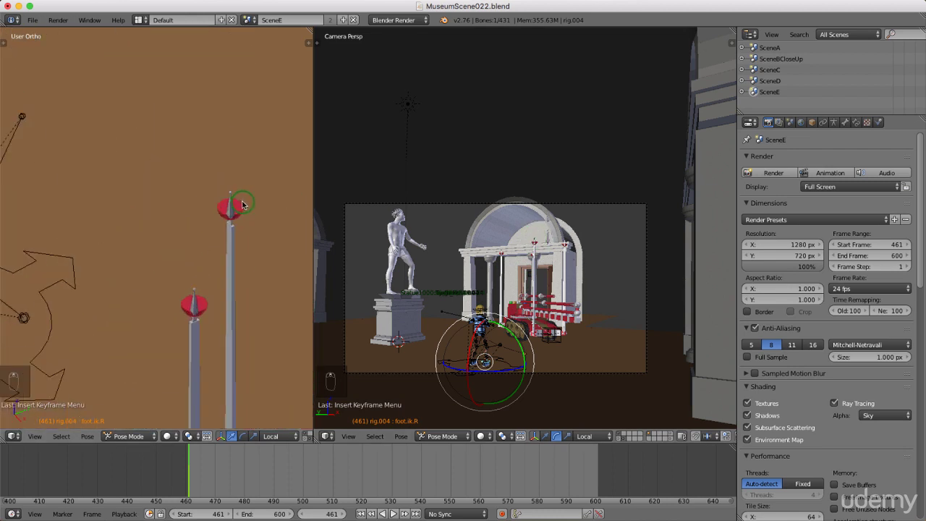
scroll(242, 205, "up", 2)
key("ctrl+Tab")
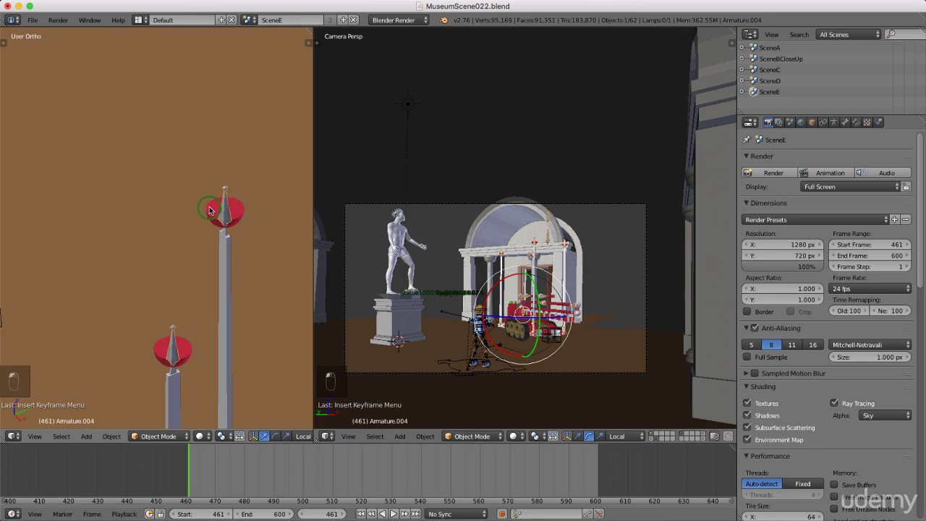
key("Tab")
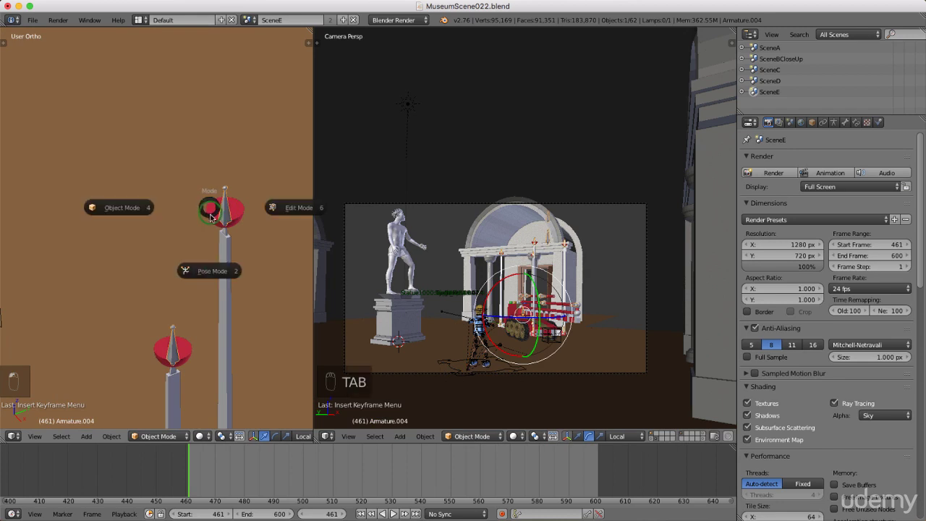
left_click(212, 273)
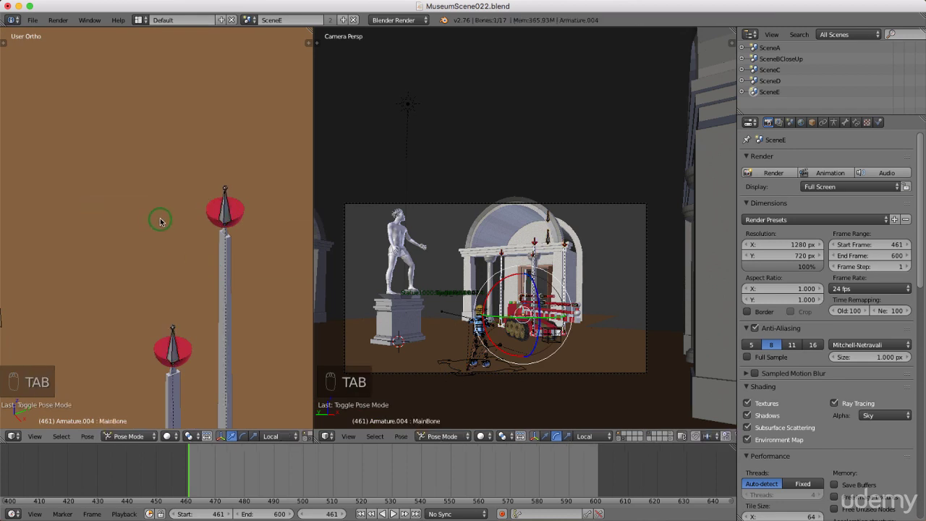
Insert LocRotScale keyframes at frame 461 for all bones of the machine's armature
scroll(158, 220, "down", 4)
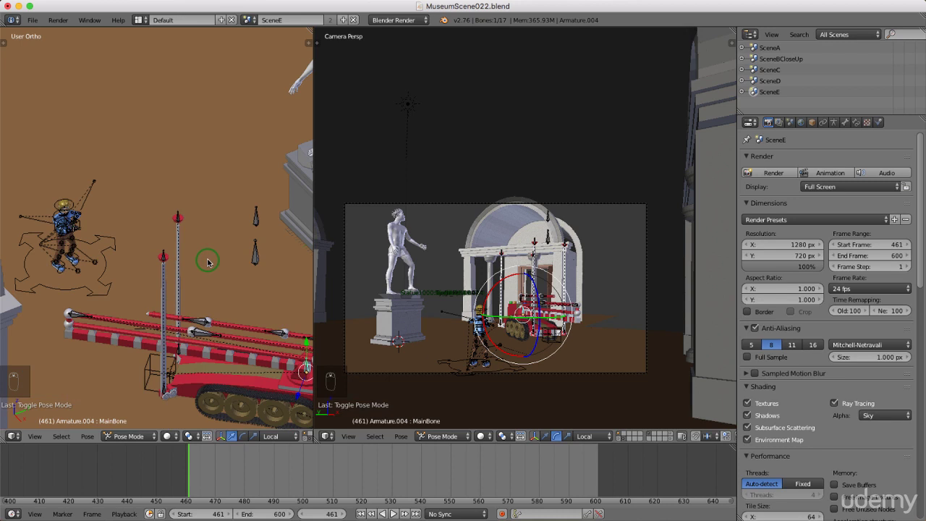
key("a")
key("a")
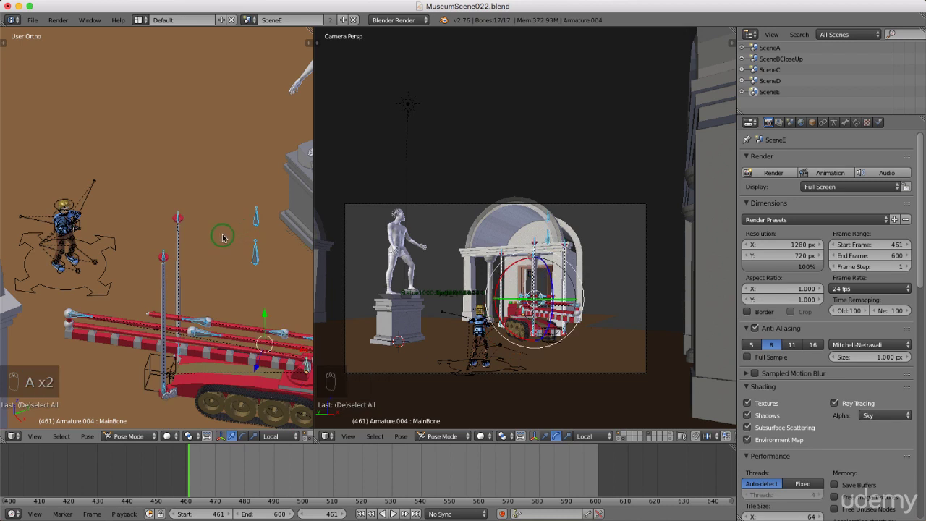
key("i")
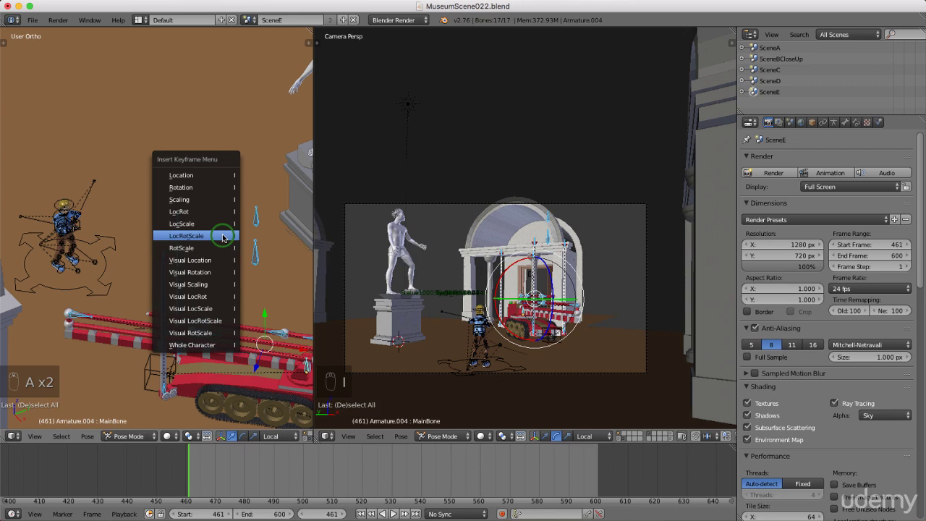
left_click(222, 236)
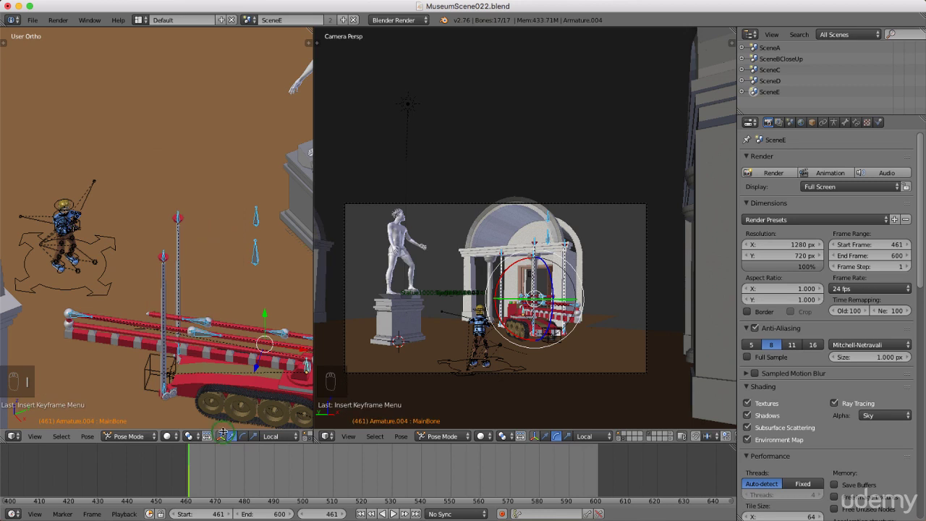
Insert a LocRotScale keyframe at frame 488 for the machine's ASControl bone
left_click(265, 466)
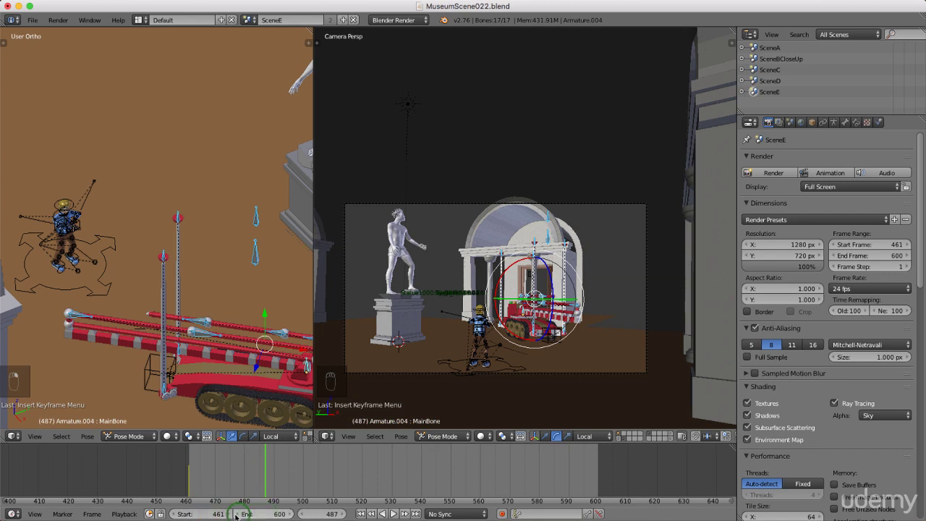
left_click(311, 515)
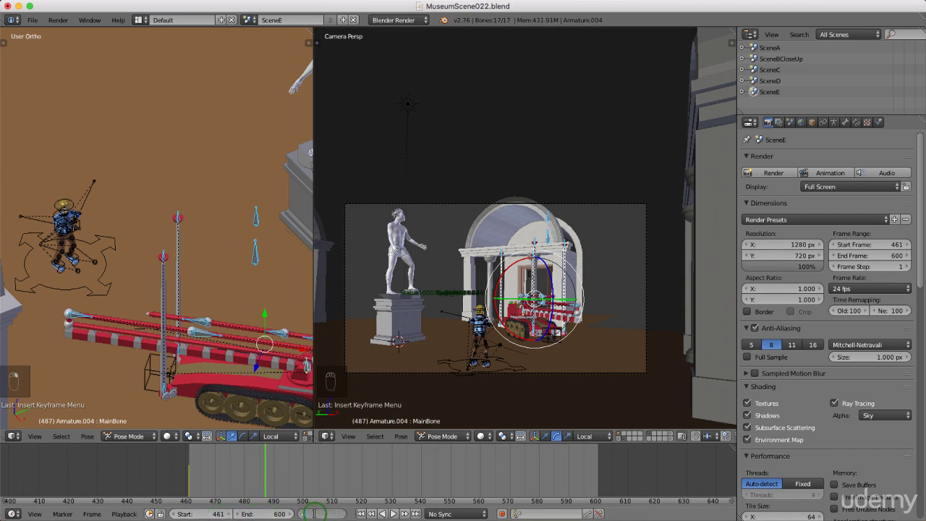
type("88")
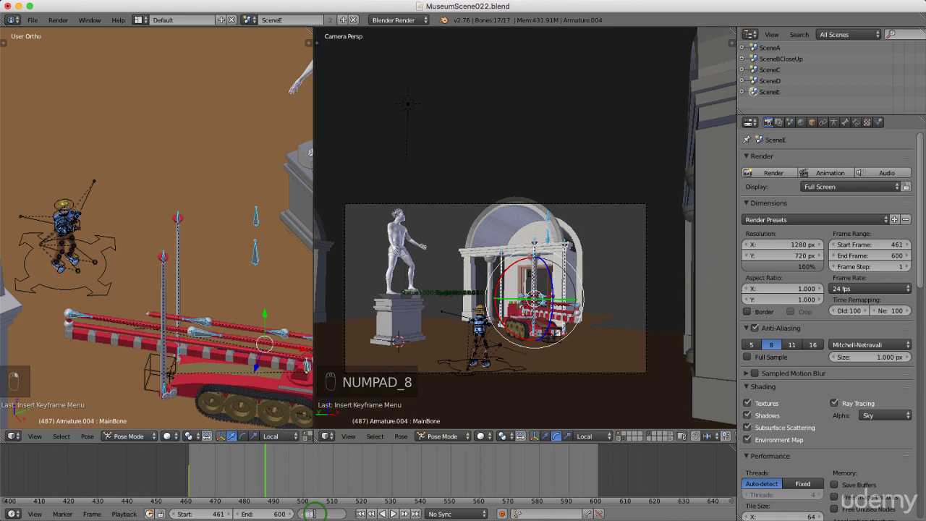
key("Return")
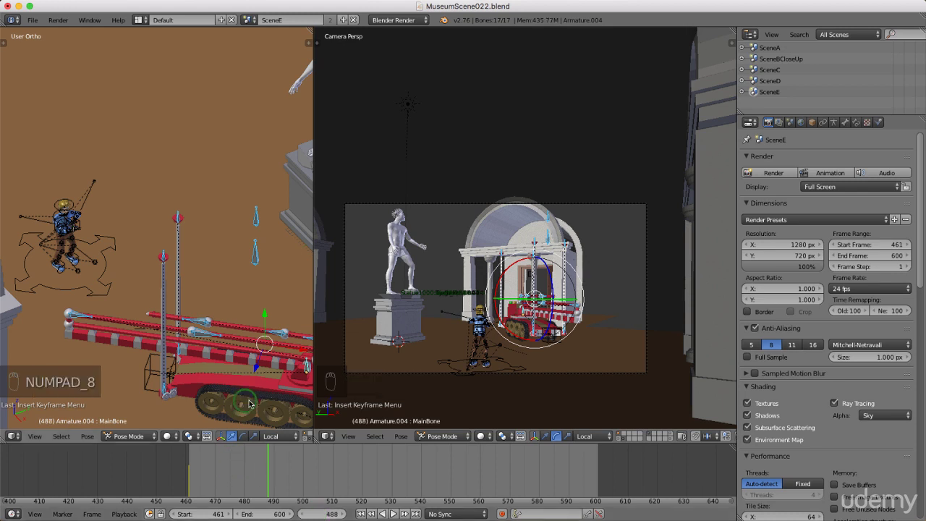
scroll(144, 253, "down", 6)
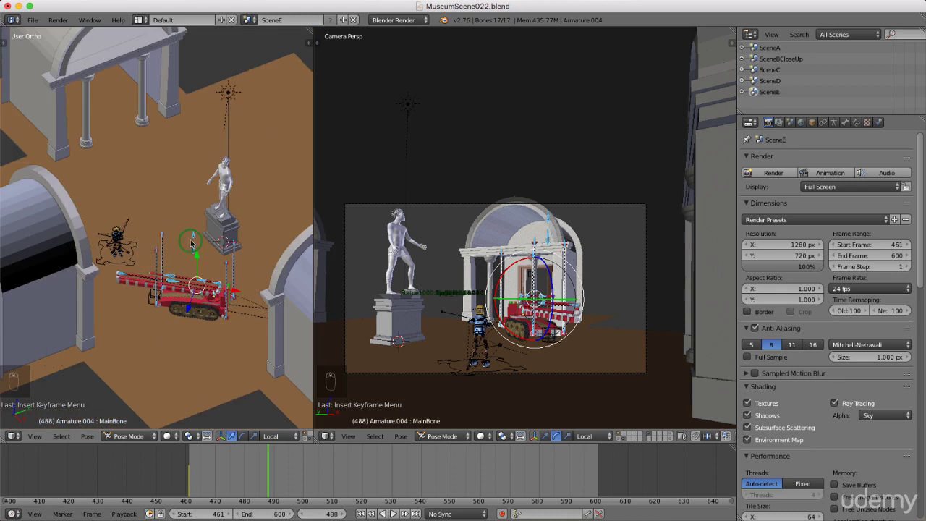
scroll(194, 244, "up", 6)
scroll(200, 253, "up", 5)
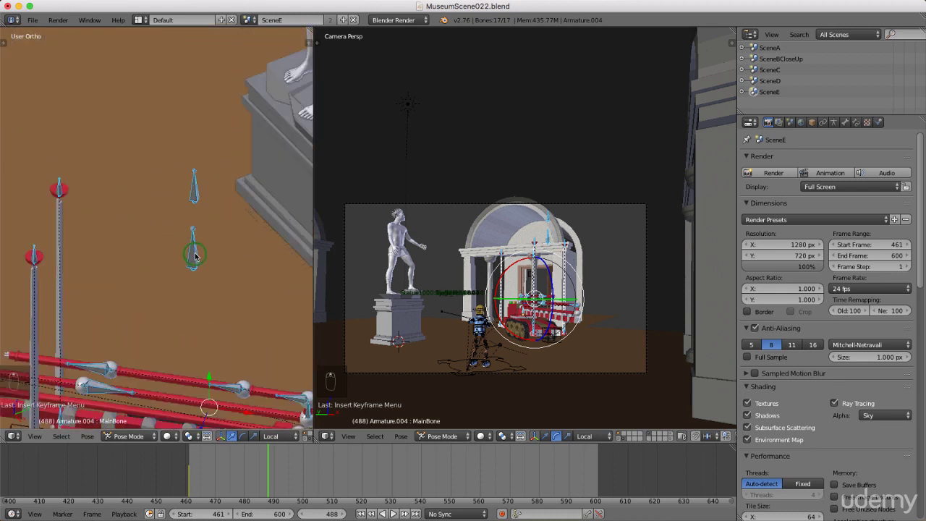
right_click(194, 250)
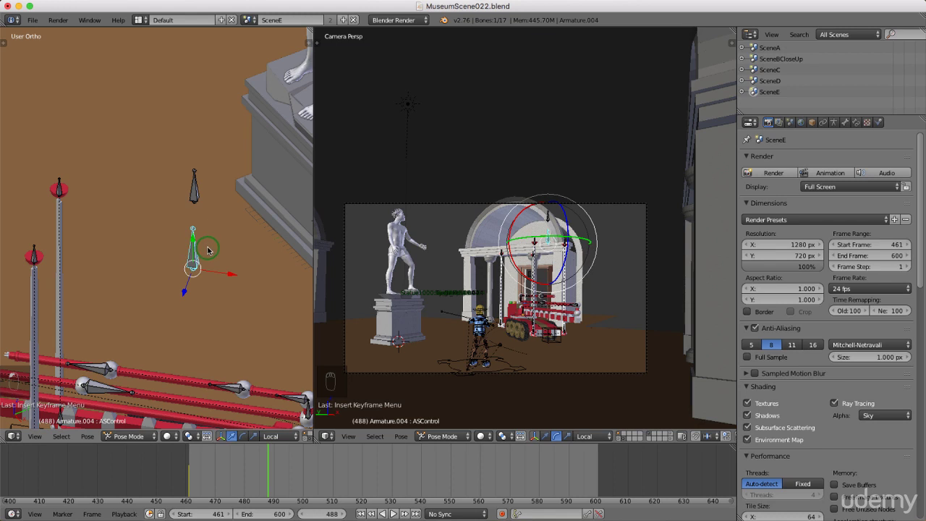
key("i")
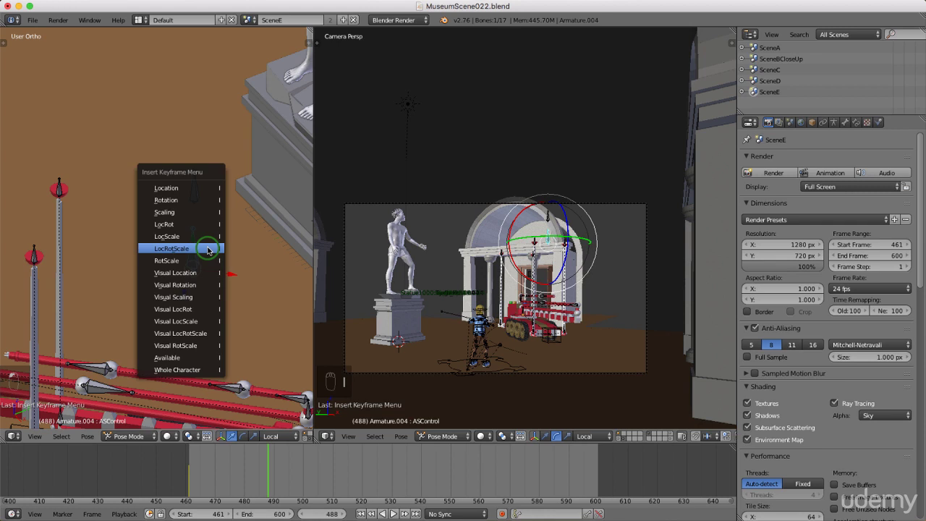
left_click(207, 244)
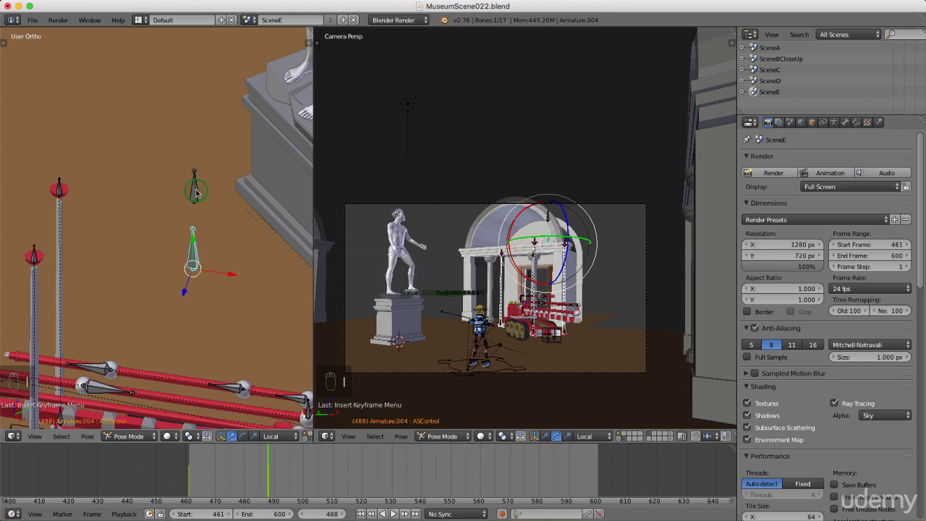
Insert a LocRotScale keyframe at frame 488 for the ASRotation bone above ASControl
right_click(195, 192)
key("i")
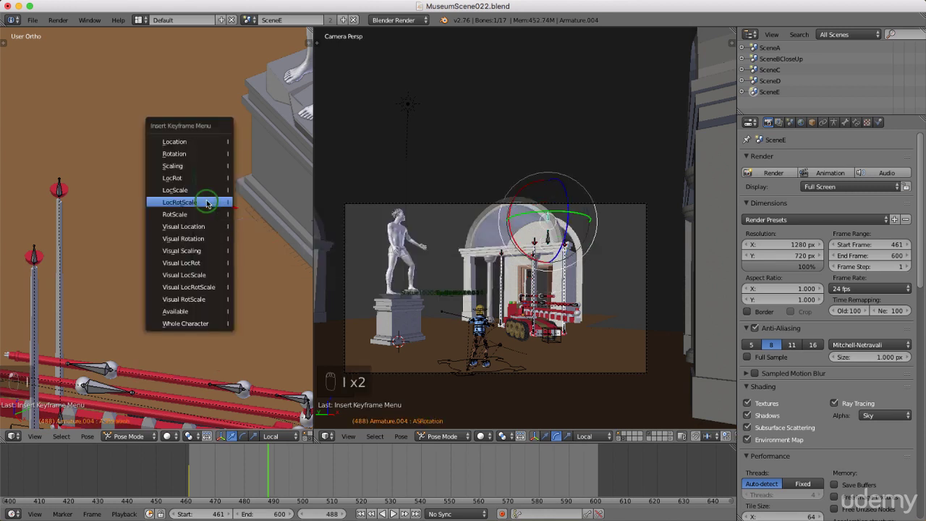
left_click(207, 203)
Go to frame 510 and show the machine's support leg in front view beside a free view of its control bones
left_click(267, 457)
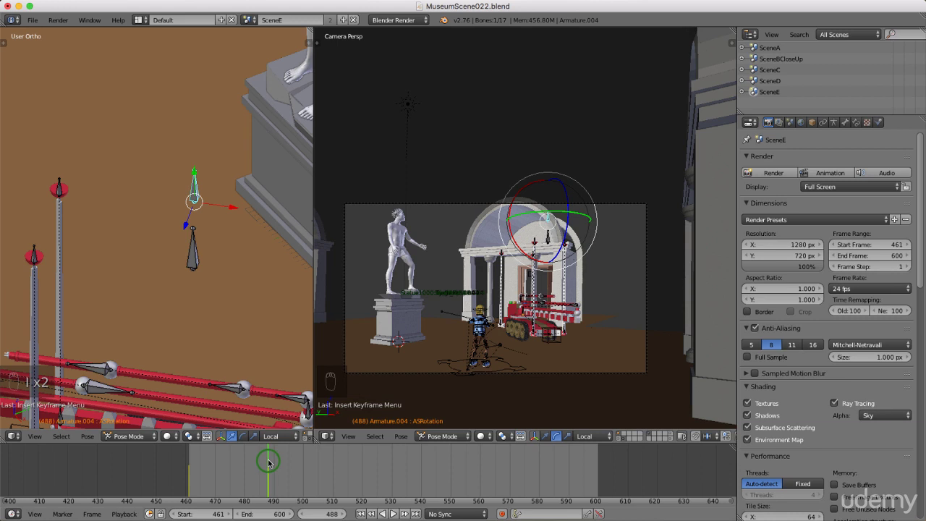
left_click_drag(267, 463, 332, 471)
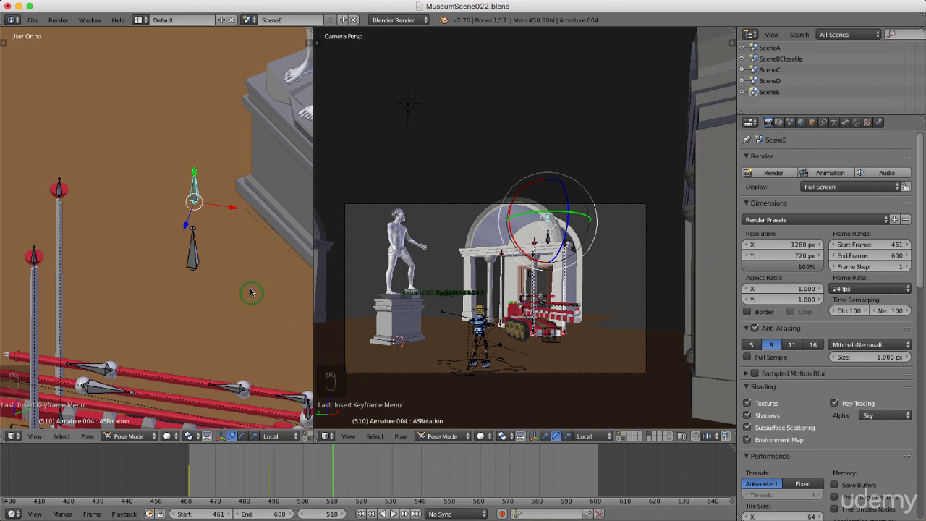
scroll(181, 298, "down", 2)
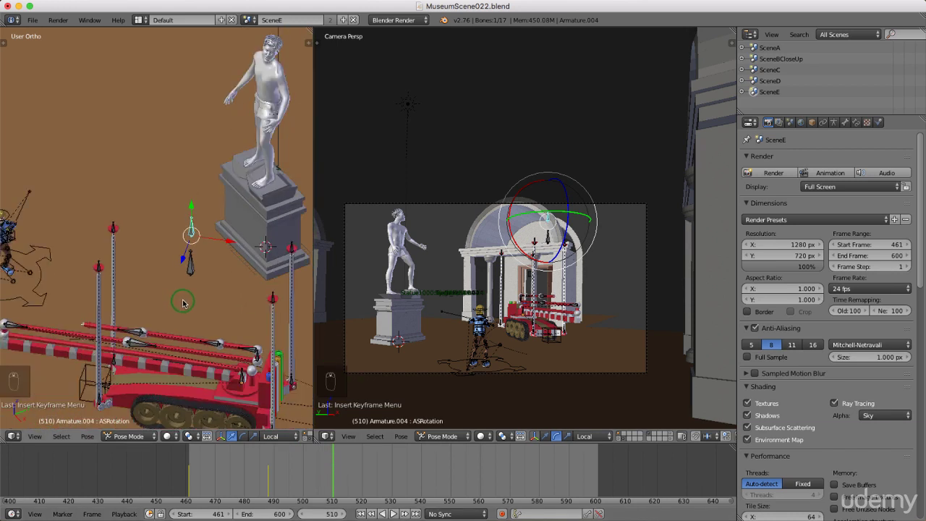
scroll(185, 298, "down", 2)
middle_click_drag(498, 302, 506, 330)
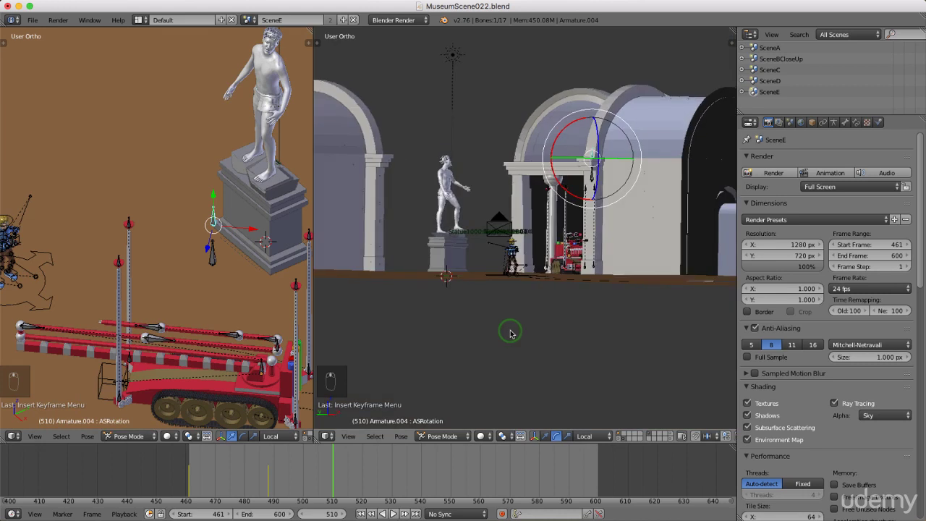
scroll(556, 230, "up", 2)
scroll(184, 240, "down", 3)
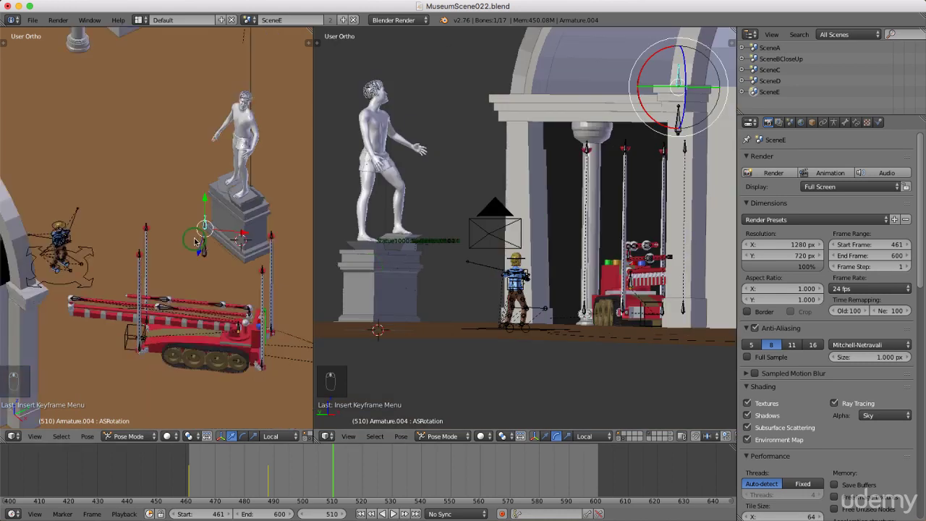
key("KP_1")
scroll(174, 246, "down", 4)
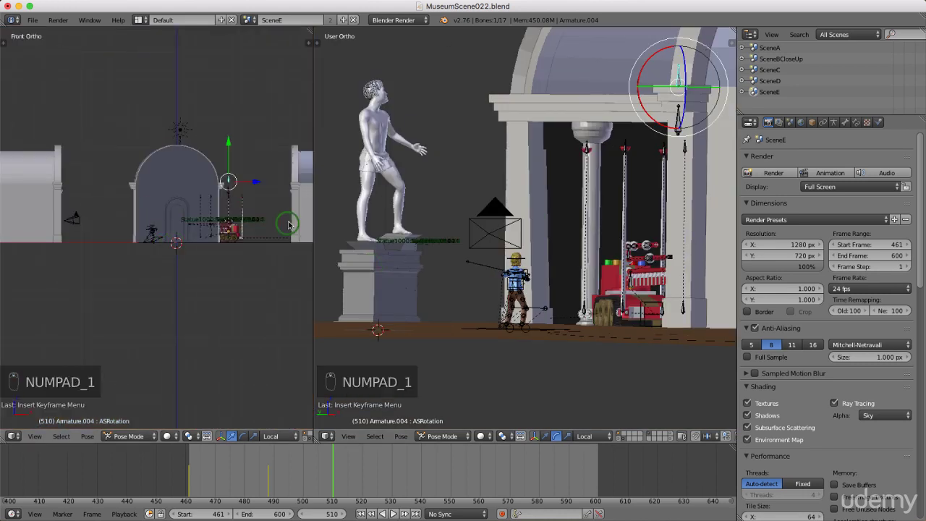
middle_click_drag(289, 224, 265, 231, "shift")
scroll(253, 237, "up", 2)
scroll(249, 240, "up", 5)
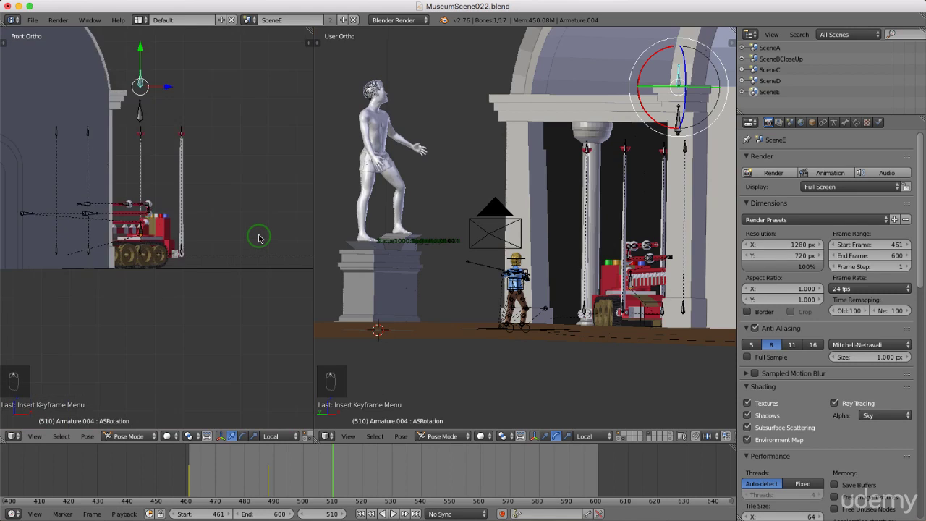
scroll(255, 237, "up", 1)
middle_click_drag(250, 236, 171, 252, "shift")
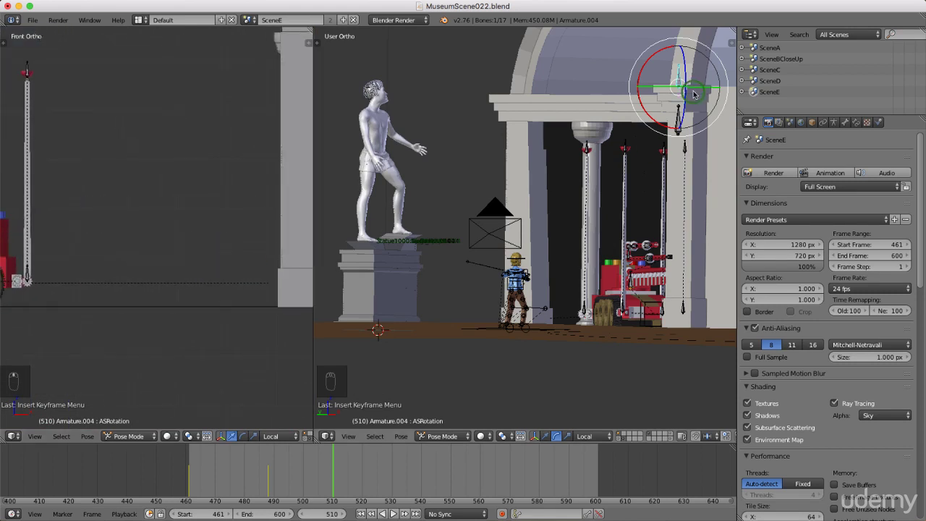
Turn on the translate manipulator and lower the ASControl bone along its local Y axis to swing the support legs down near the floor
scroll(680, 124, "up", 2)
scroll(677, 130, "up", 1)
right_click(667, 132)
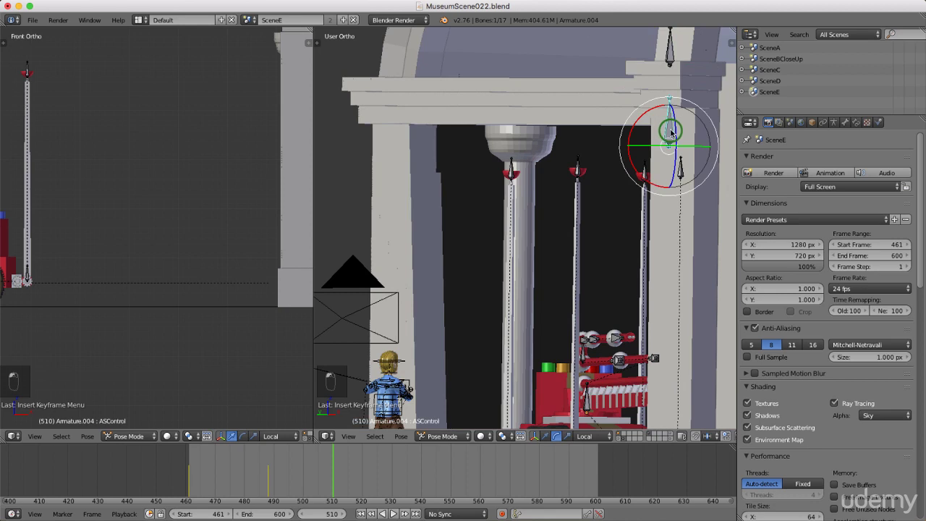
scroll(537, 190, "down", 2)
scroll(618, 171, "up", 2)
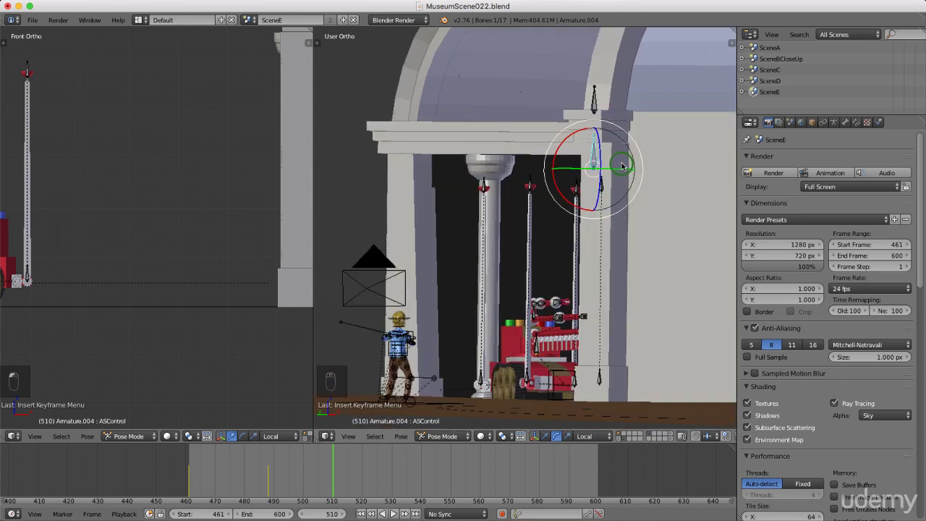
key("ctrl+space")
left_click(443, 179)
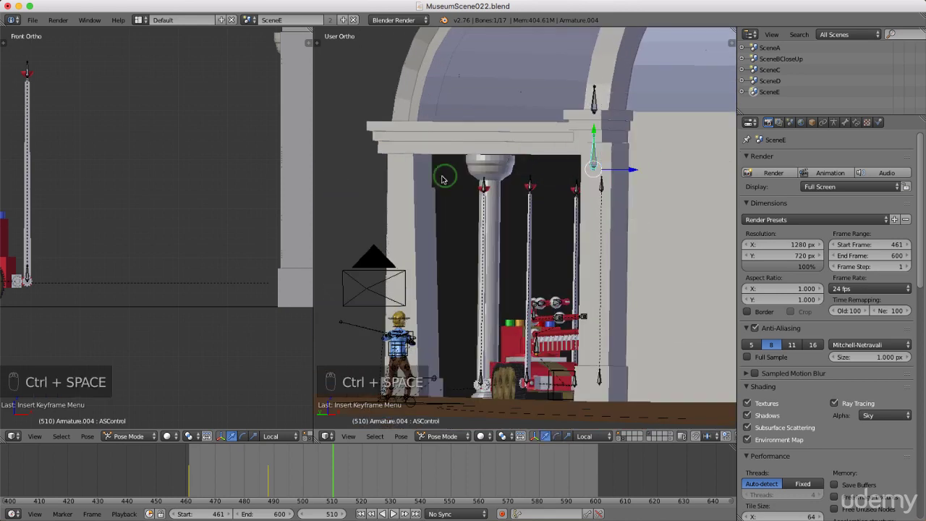
left_click_drag(596, 132, 593, 150)
Lower the ASRotation bone along its local Y axis until the support leg's red foot points straight down at the floor
scroll(593, 150, "up", 10)
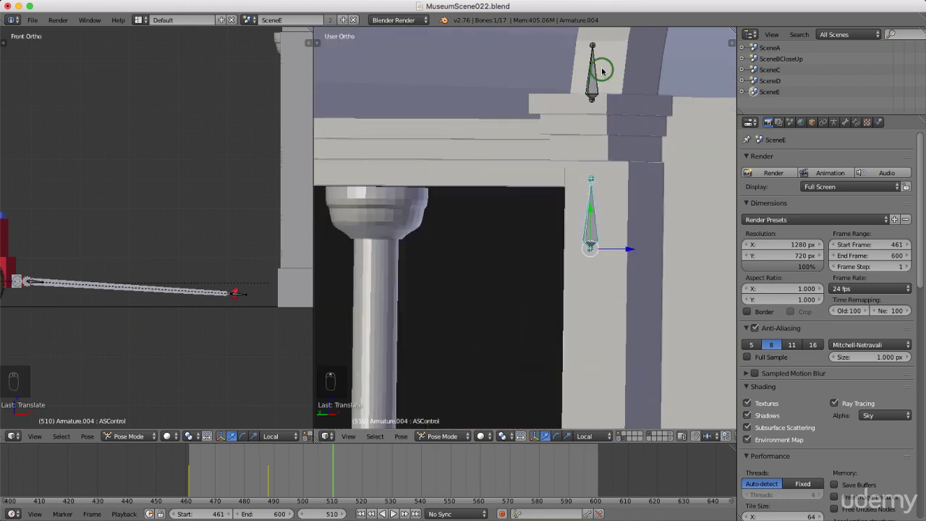
right_click(583, 87)
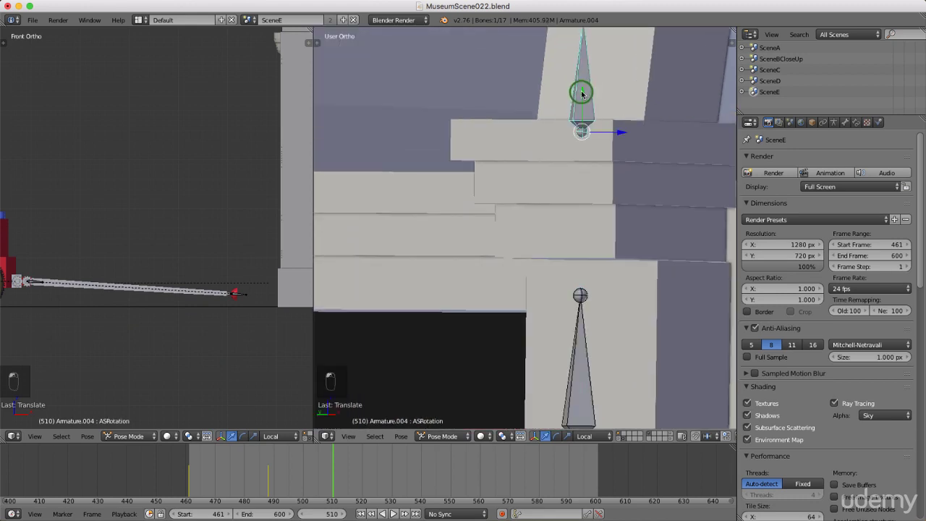
left_click_drag(583, 94, 567, 152)
Lower the ASControl bone about 0.12 along its local Y axis to bring the support leg's red foot down to the floor line
right_click(587, 386)
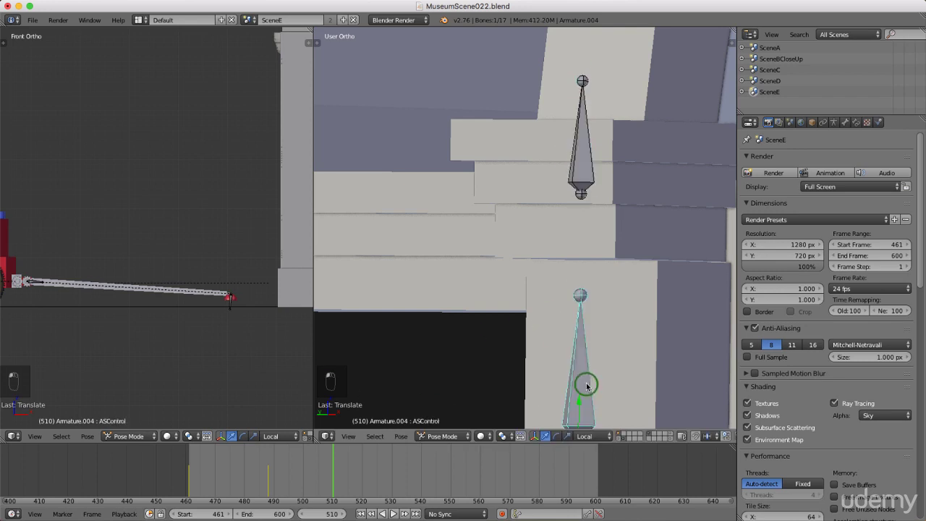
scroll(582, 304, "down", 4)
scroll(582, 363, "up", 11)
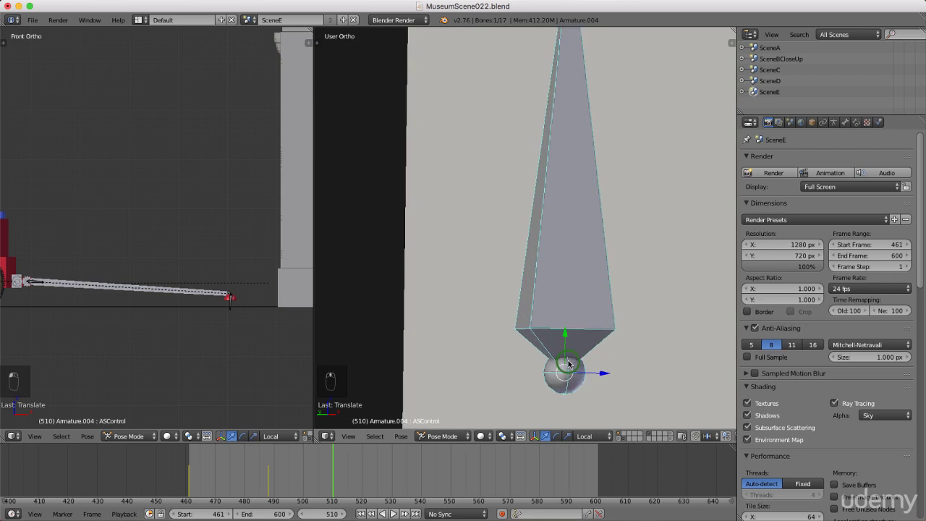
scroll(569, 364, "up", 2)
scroll(223, 302, "up", 8)
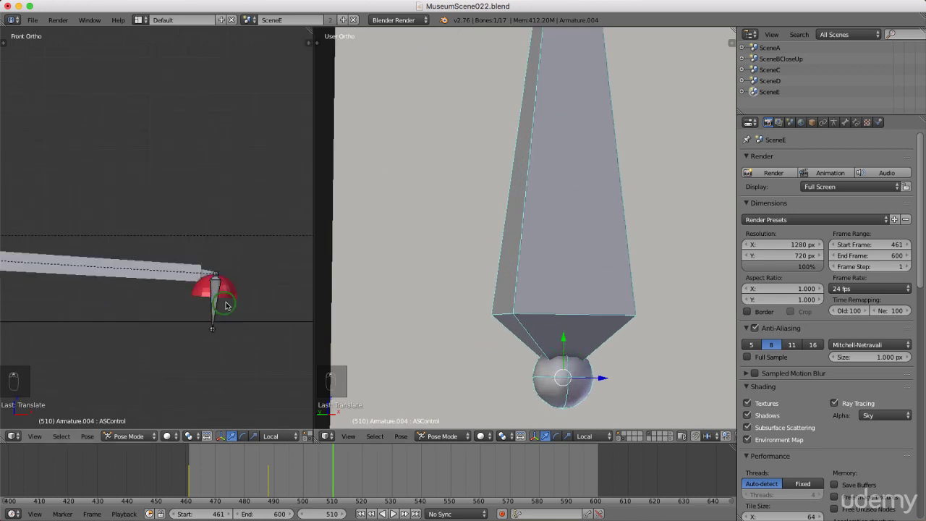
scroll(225, 306, "up", 3)
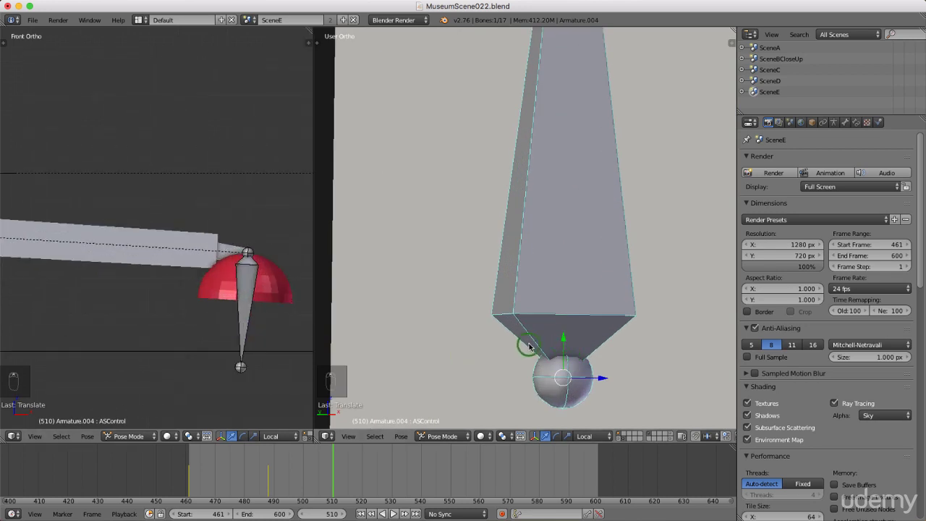
key("g")
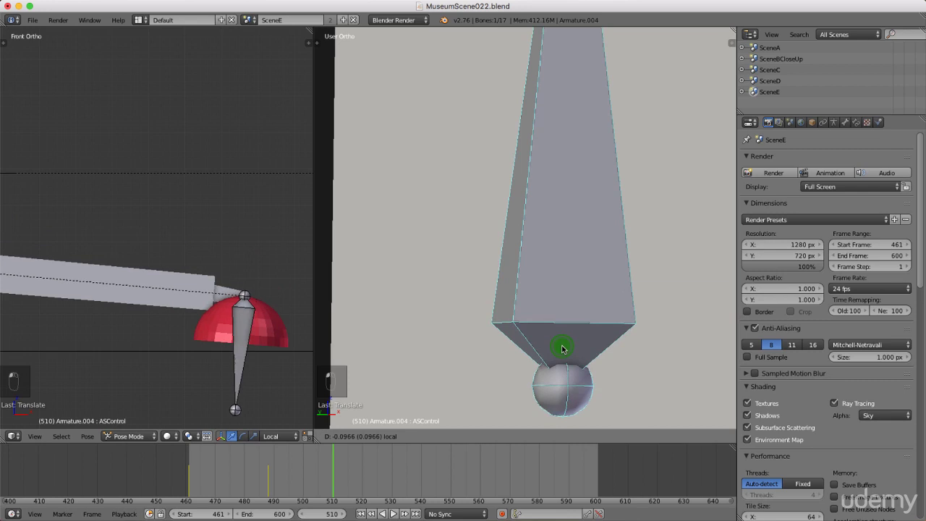
left_click_drag(562, 351, 562, 354)
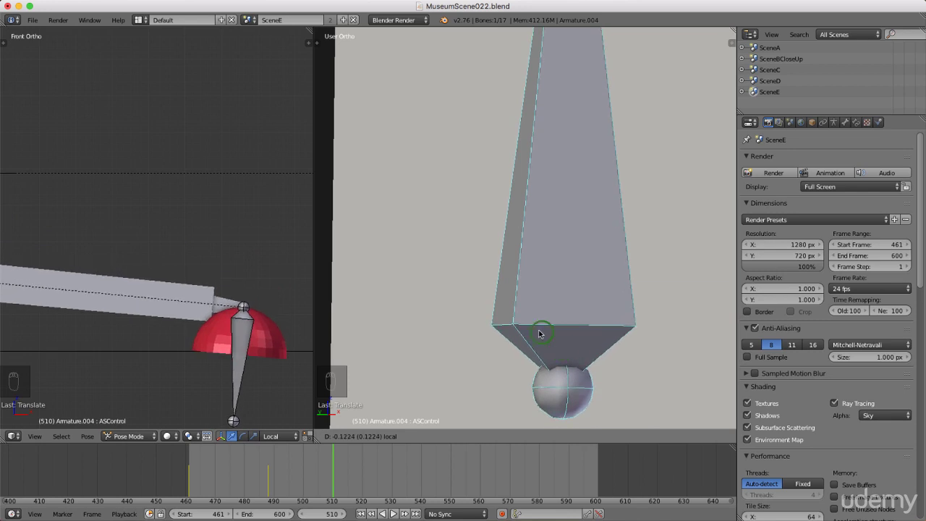
Raise the ASRotation bone slightly along its local Y axis until the red foot's underside is level with the floor
scroll(532, 330, "down", 7)
scroll(531, 326, "down", 3)
scroll(537, 105, "up", 10)
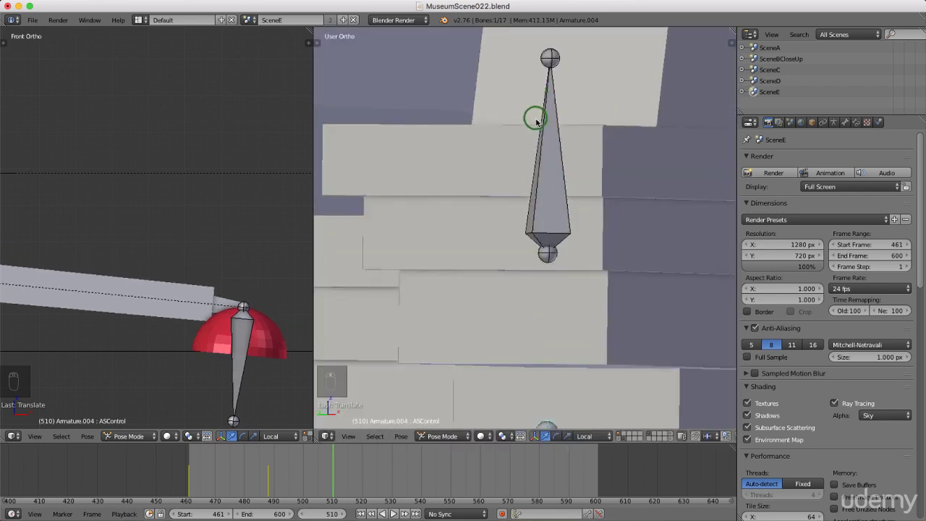
scroll(553, 212, "up", 2)
right_click(554, 221)
scroll(554, 221, "down", 4)
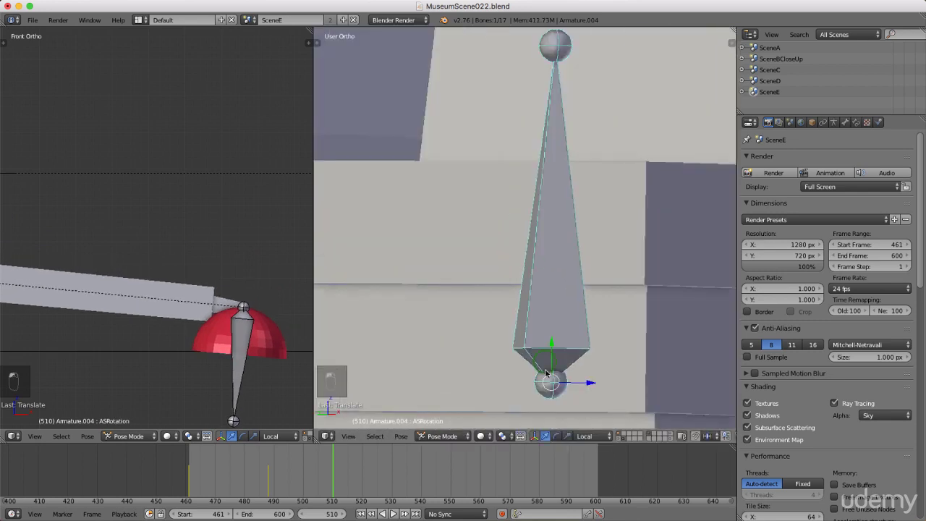
scroll(557, 346, "up", 5)
left_click_drag(552, 337, 554, 302)
Raise the ASControl bone about 0.03 along its local Y axis to lift the red foot out of the floor
scroll(505, 272, "down", 13)
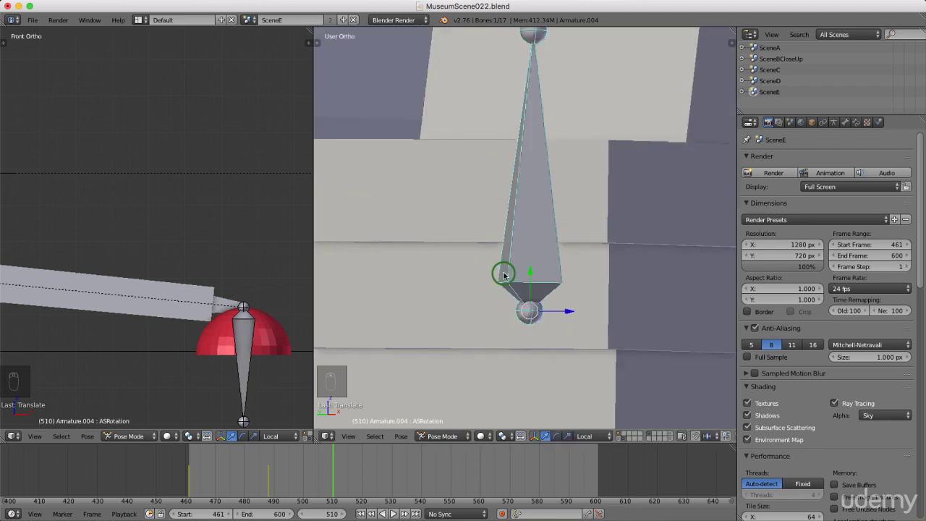
scroll(519, 405, "up", 6)
right_click(524, 406)
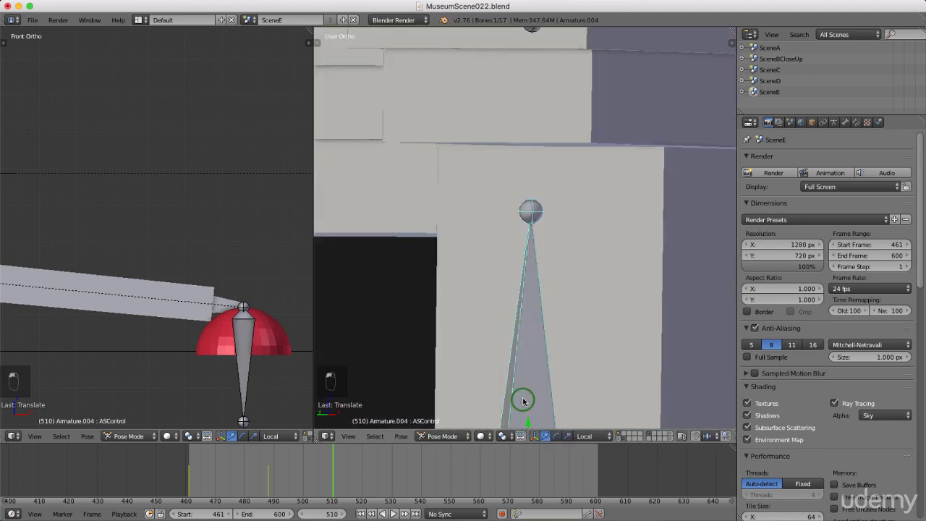
scroll(521, 355, "down", 5)
scroll(514, 365, "up", 5)
left_click_drag(512, 331, 509, 331)
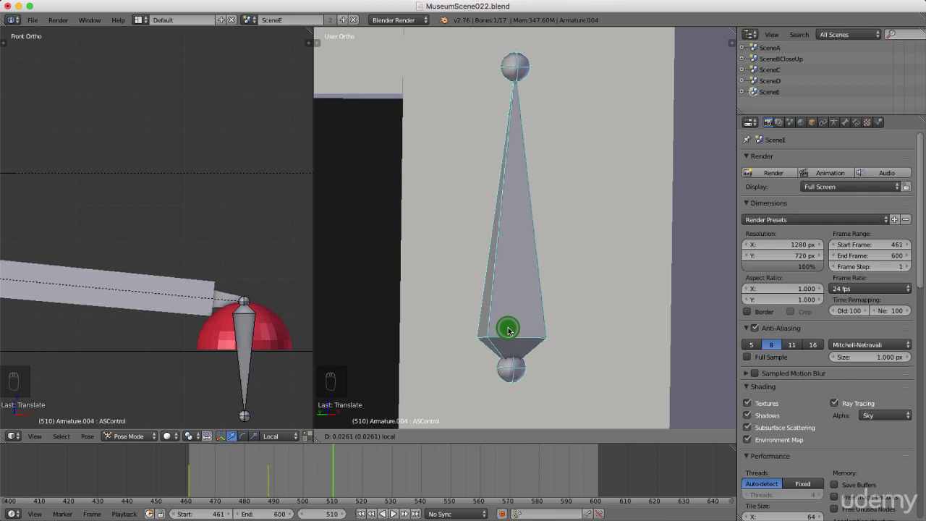
left_click_drag(508, 331, 506, 337)
Fine-tune the ASControl bone's height along its local Y axis with a tiny move so the red foot rests on the floor
scroll(505, 337, "up", 5)
scroll(538, 268, "down", 3)
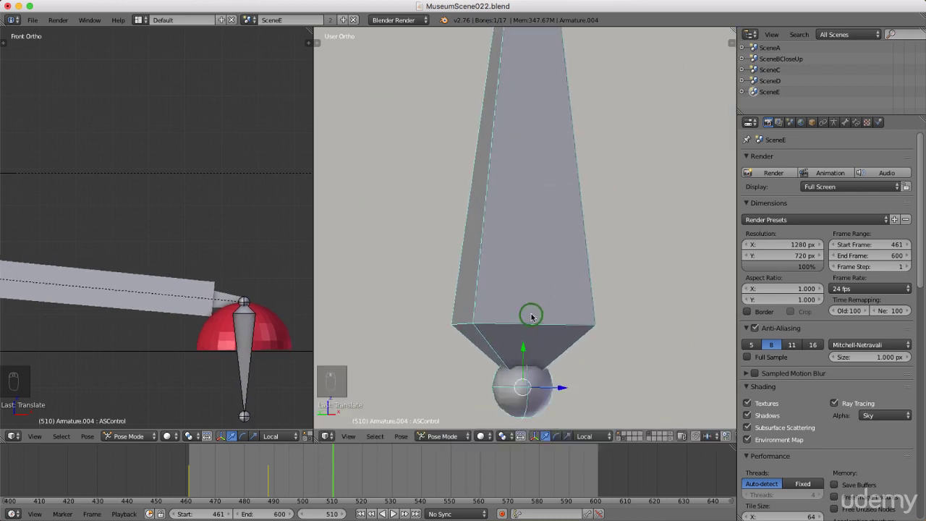
scroll(528, 377, "up", 5)
scroll(516, 297, "up", 3)
scroll(515, 302, "up", 2)
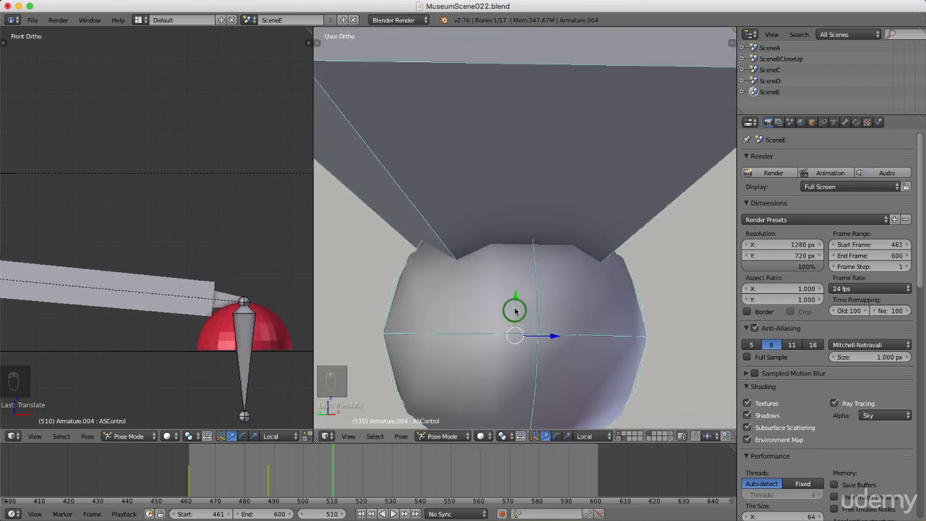
left_click_drag(514, 302, 515, 301)
scroll(513, 307, "down", 4)
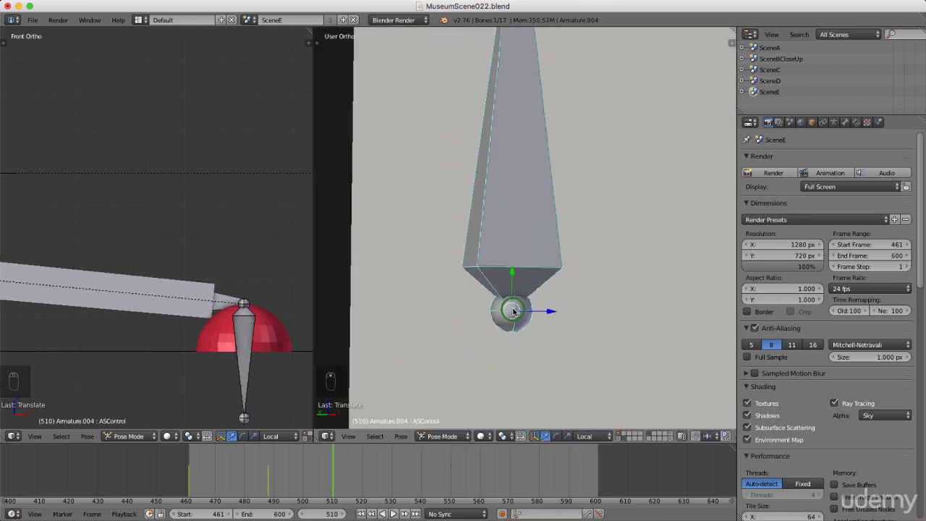
Insert LocRotScale keyframes at frame 510 for the ASControl bone and the ASRotation bone above it
scroll(513, 311, "down", 3)
key("i")
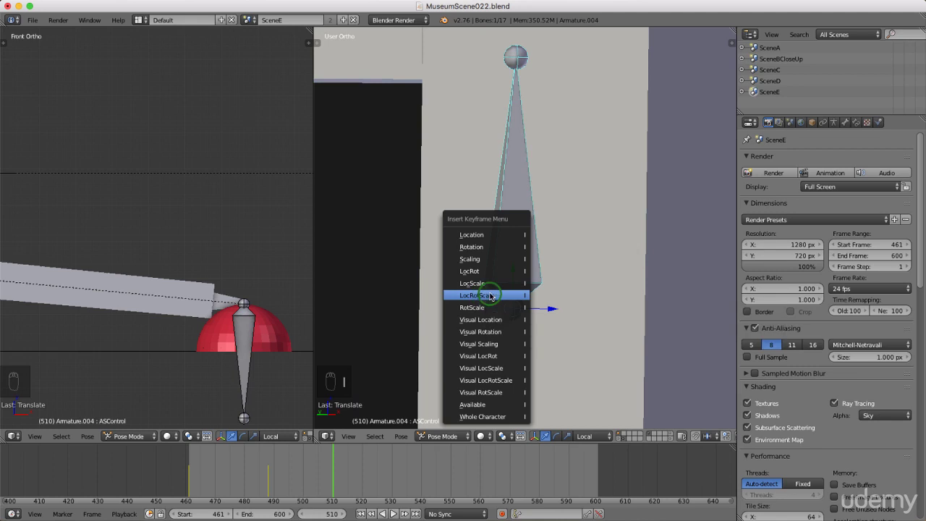
left_click(485, 296)
scroll(516, 326, "down", 5)
right_click(520, 121)
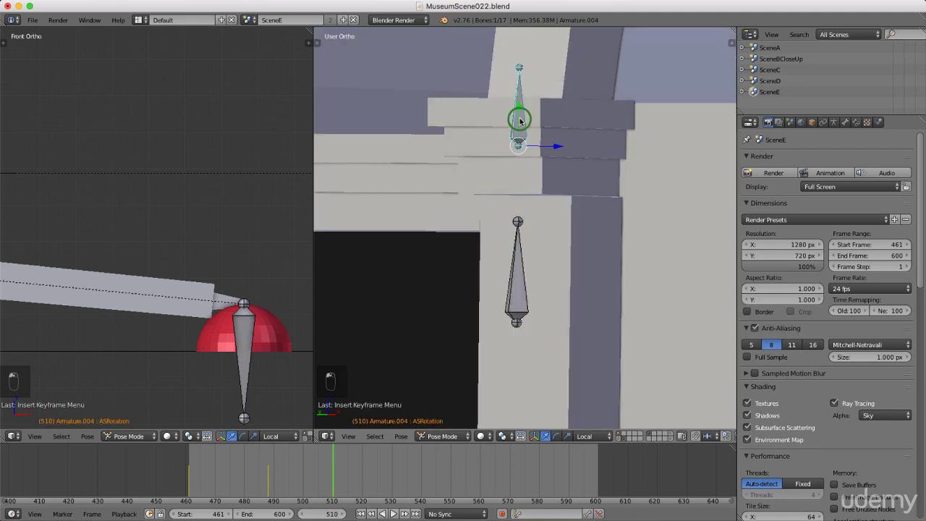
key("i")
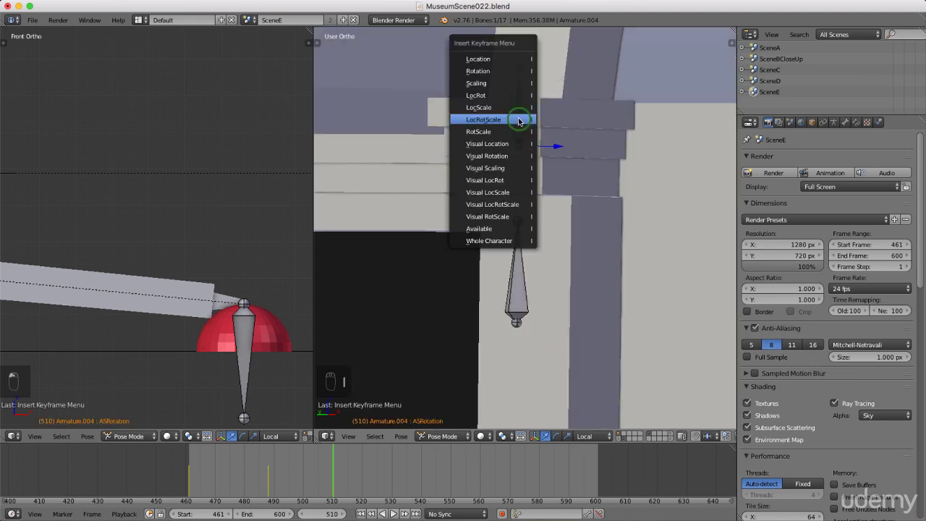
left_click(518, 120)
Insert a LocRotScale keyframe at frame 510 for the MainBone at the base of the machine's arm
scroll(510, 257, "down", 4)
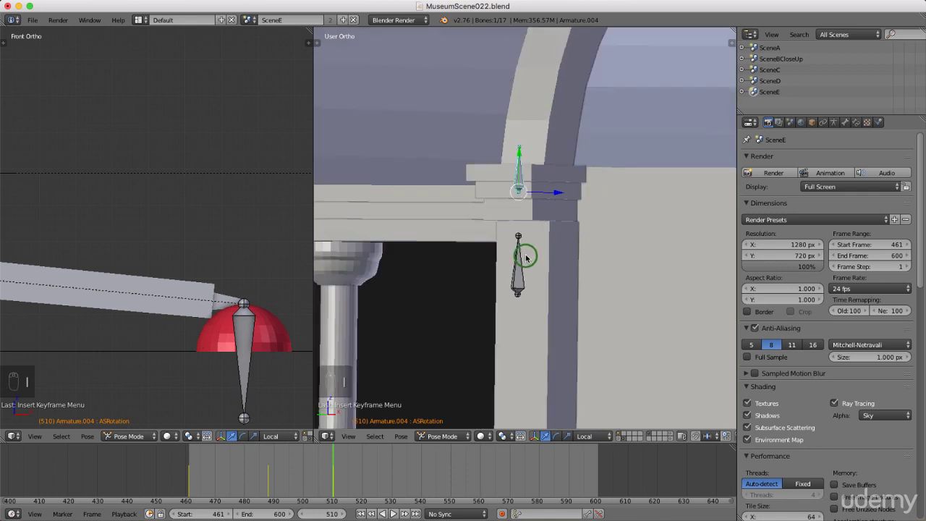
scroll(285, 271, "down", 4)
scroll(286, 272, "down", 3)
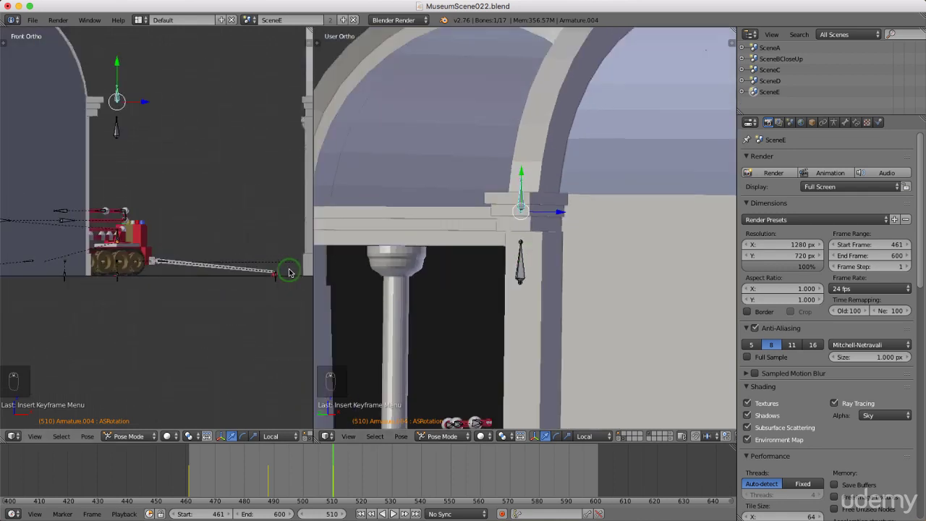
scroll(127, 216, "up", 4)
scroll(127, 216, "up", 5)
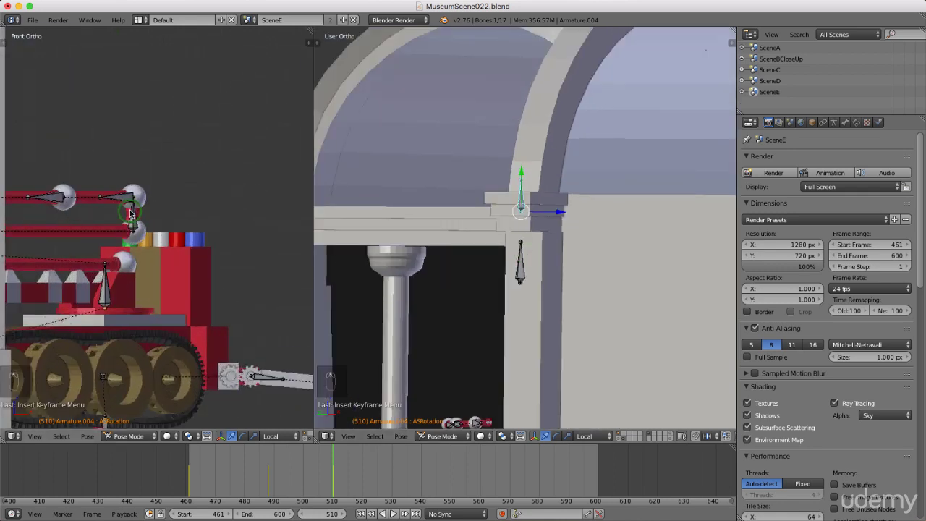
right_click(87, 362)
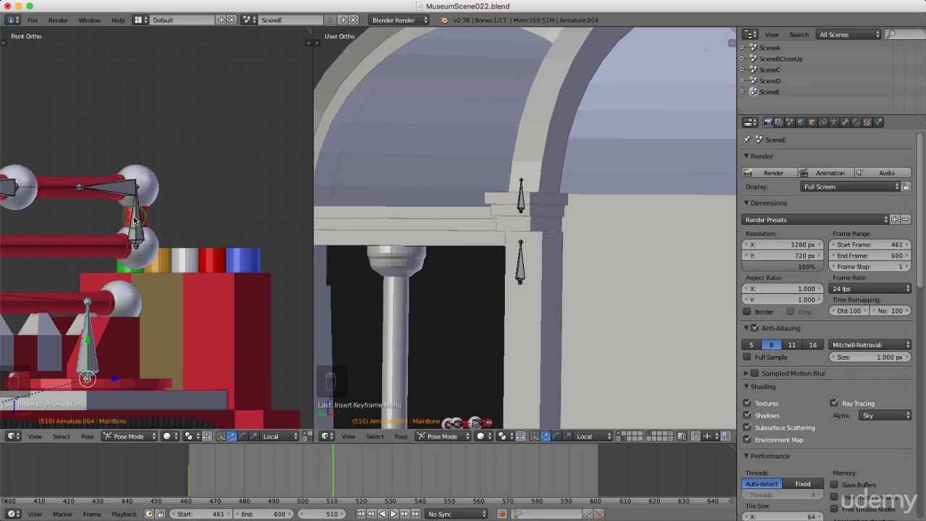
key("i")
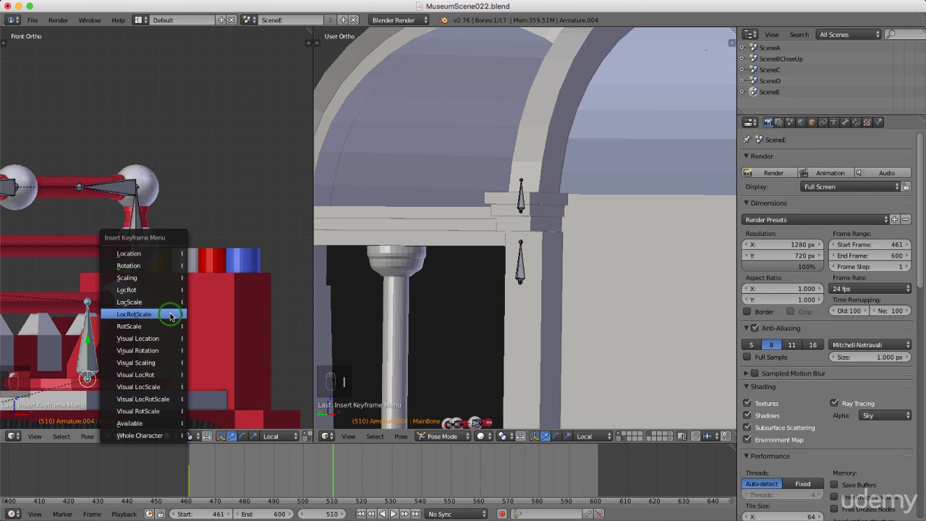
left_click(172, 315)
View the machine and the statue obliquely from above and go to frame 534
scroll(233, 279, "down", 5)
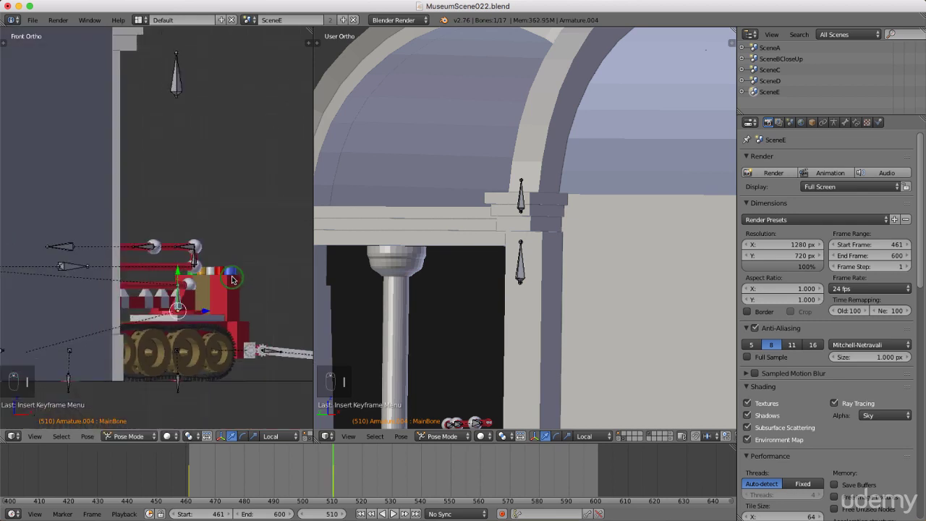
middle_click_drag(207, 286, 182, 304)
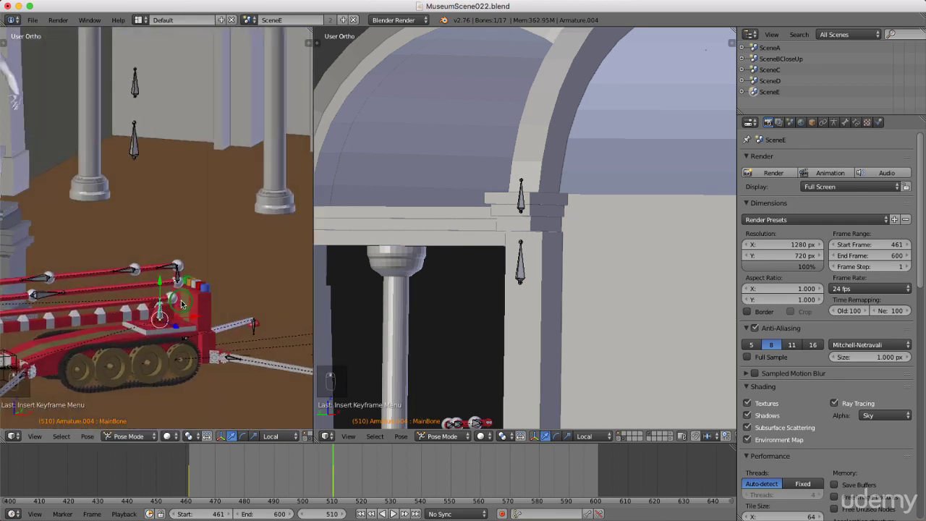
middle_click_drag(239, 250, 183, 267)
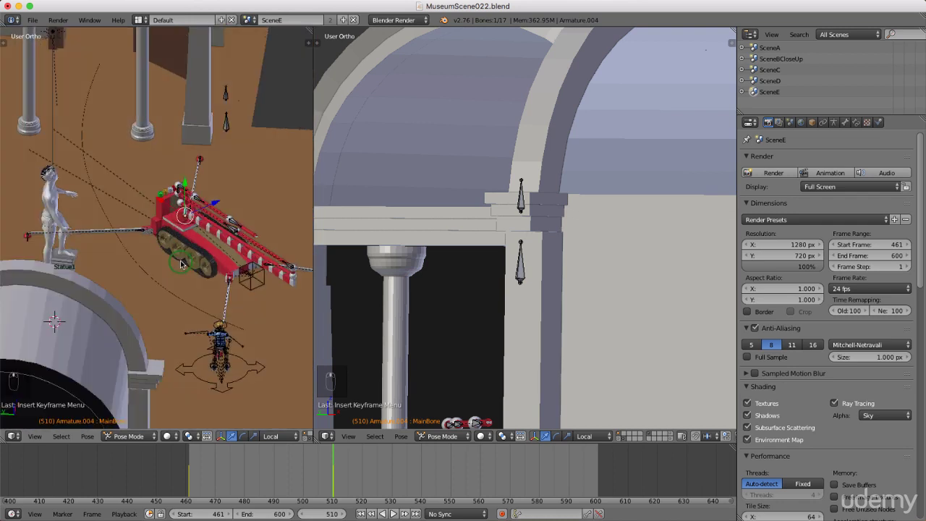
left_click(342, 515)
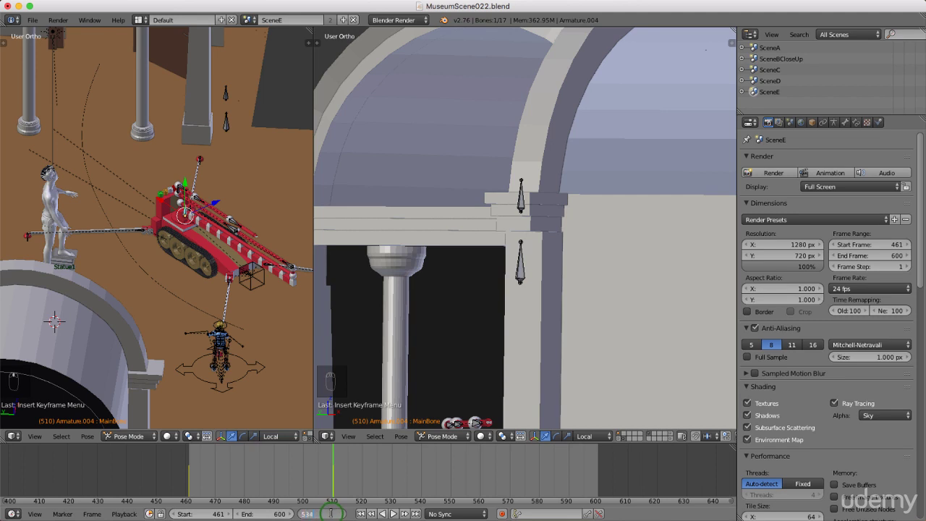
type("534")
key("Return")
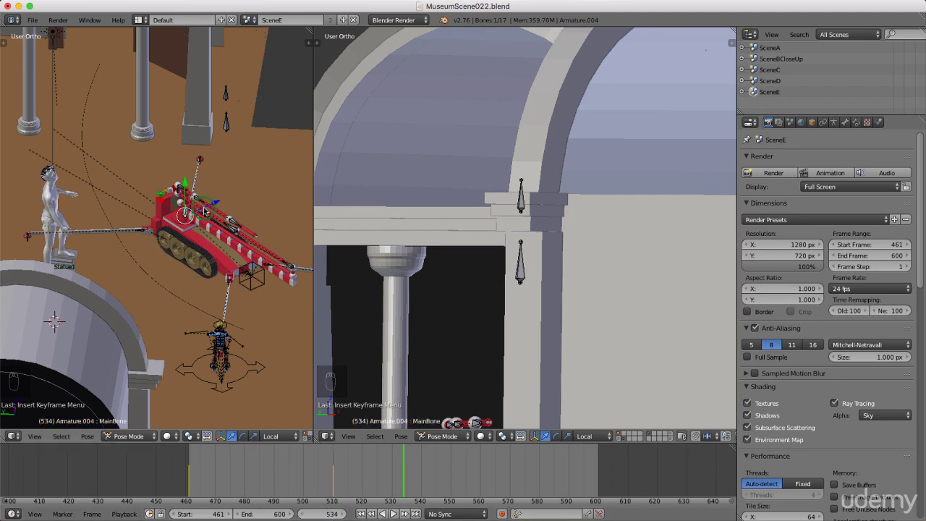
With the rotate manipulator, turn MainBone about its local Y axis to swing the arm toward the statue and insert a LocRotScale keyframe
scroll(181, 212, "up", 3)
scroll(202, 255, "down", 3)
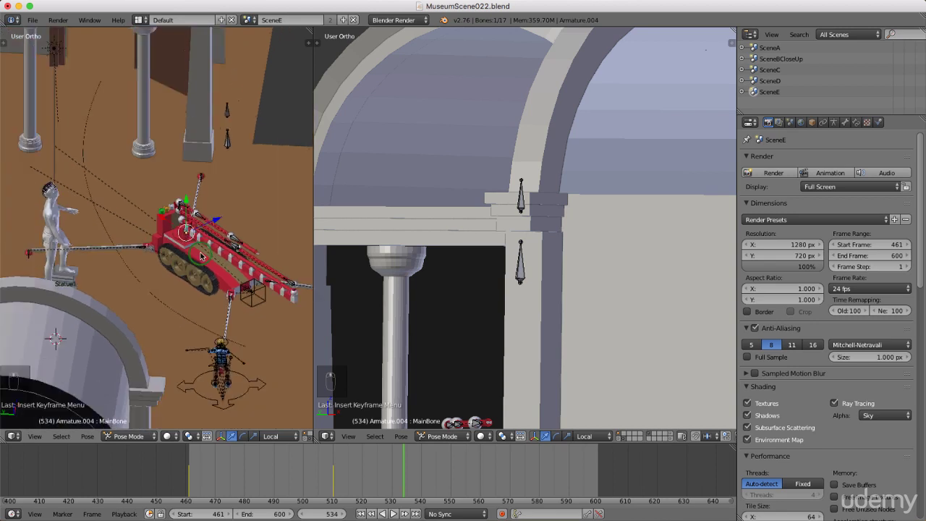
key("ctrl+space")
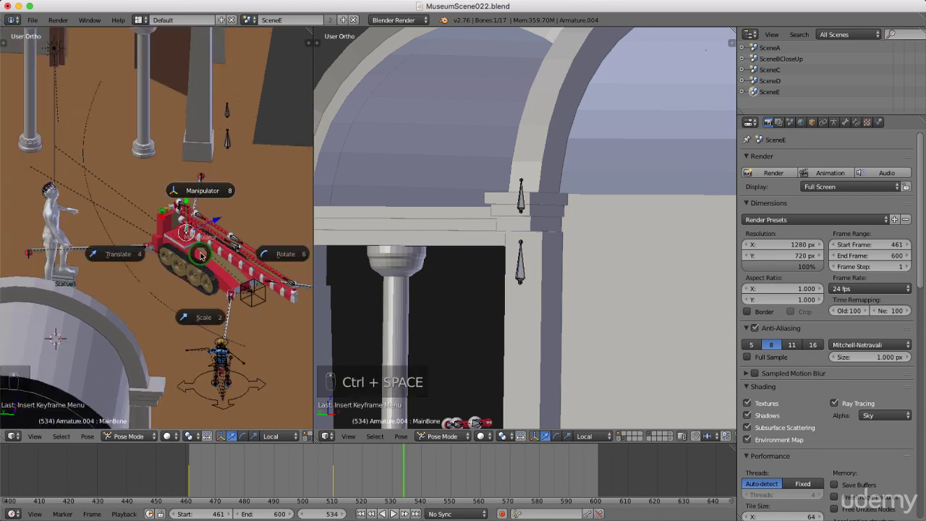
left_click(262, 253)
left_click_drag(221, 245, 194, 249)
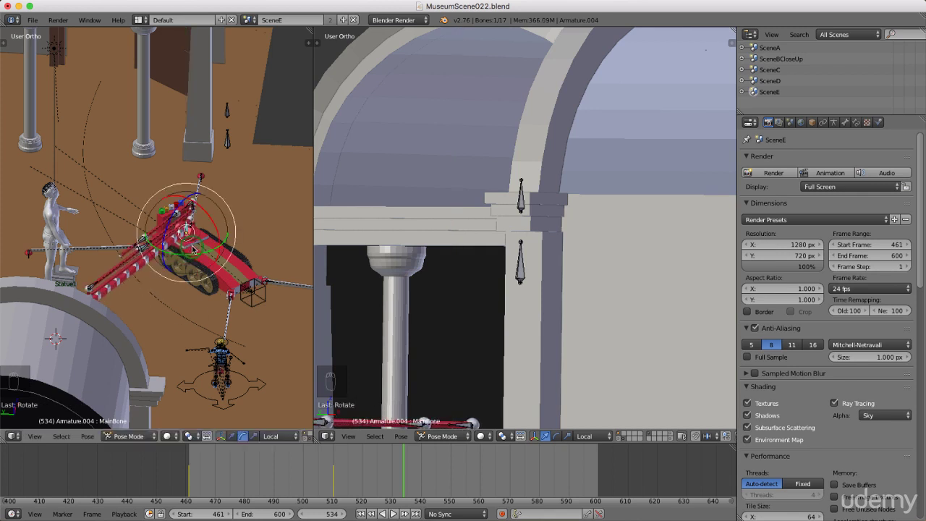
key("i")
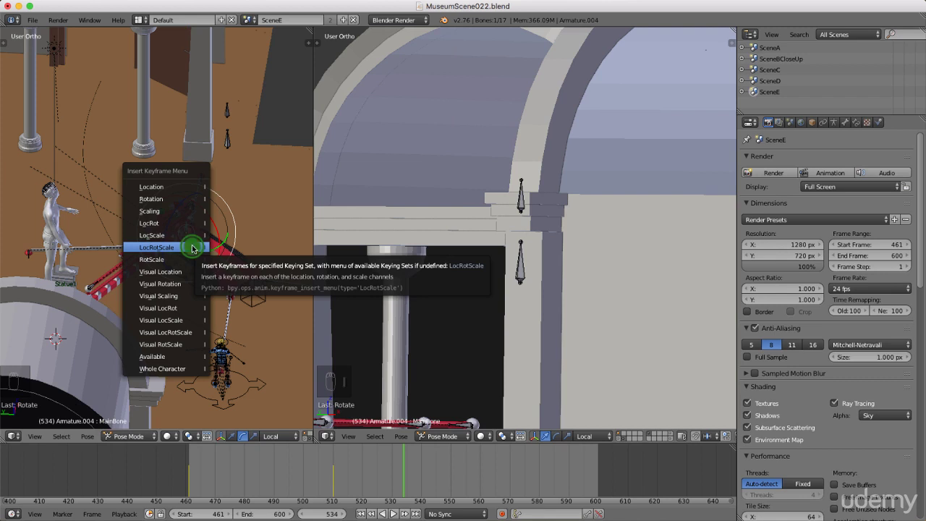
left_click(193, 248)
Rotate MainBone slightly back about its local Y axis so the arm clears the statue's hand, and insert a LocRotScale keyframe again
middle_click_drag(236, 336, 168, 310)
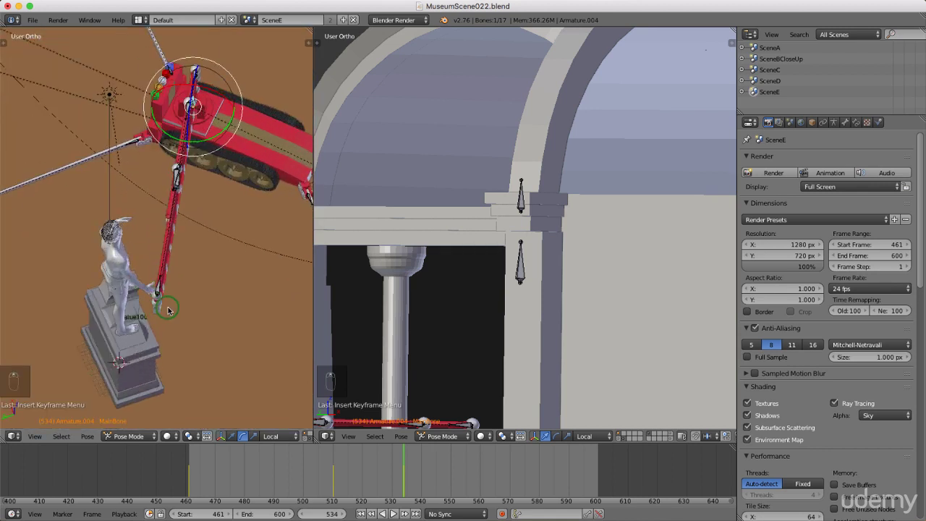
left_click_drag(208, 141, 214, 144)
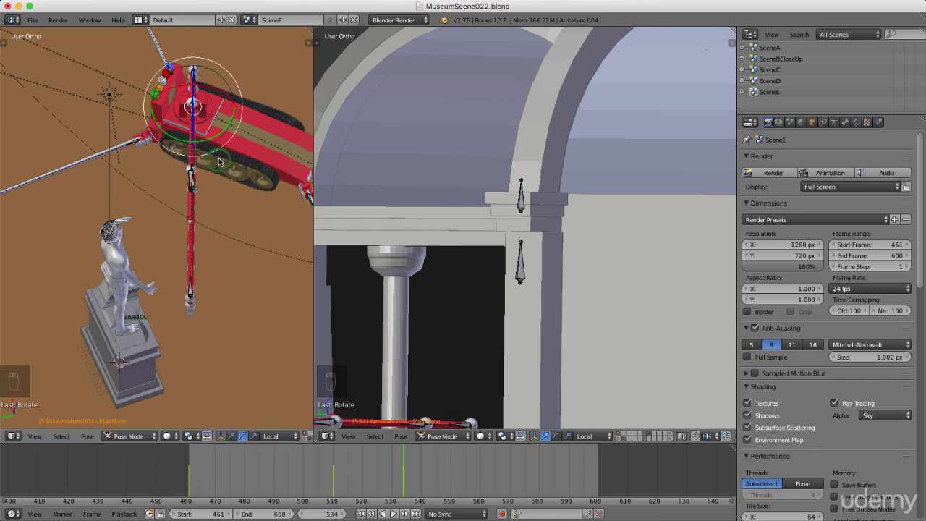
key("i")
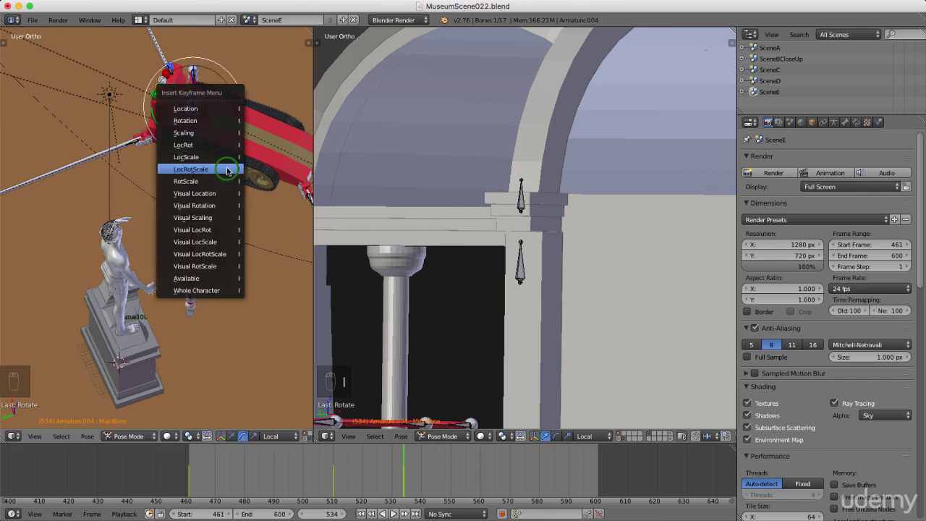
left_click(226, 169)
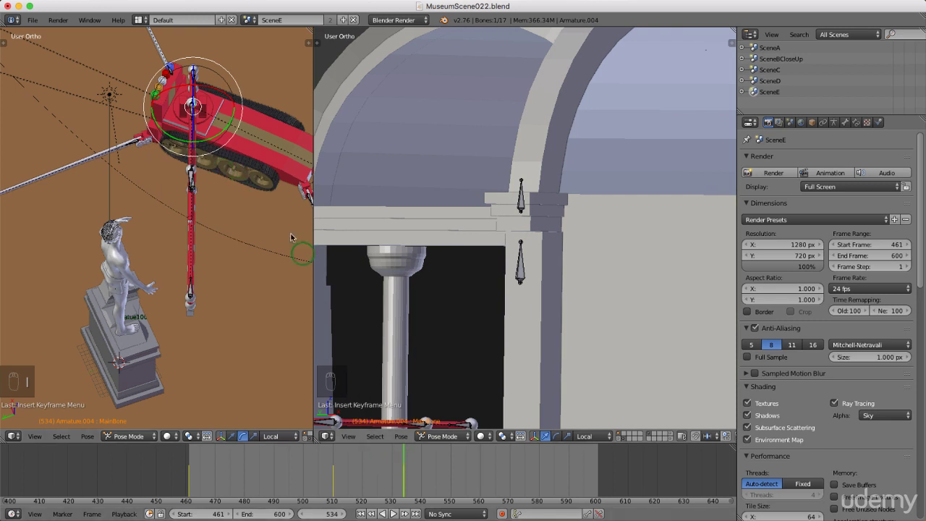
Select the bone at the outer end of the machine's arm, go to frame 527 and insert a LocRotScale keyframe
scroll(255, 206, "down", 3)
middle_click_drag(255, 207, 208, 229)
scroll(222, 220, "up", 2)
scroll(122, 245, "up", 2)
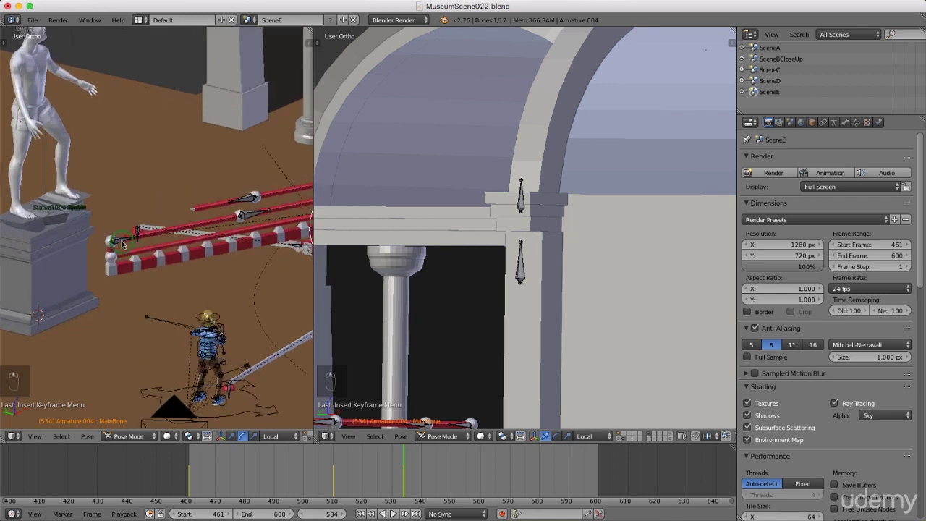
right_click(121, 245)
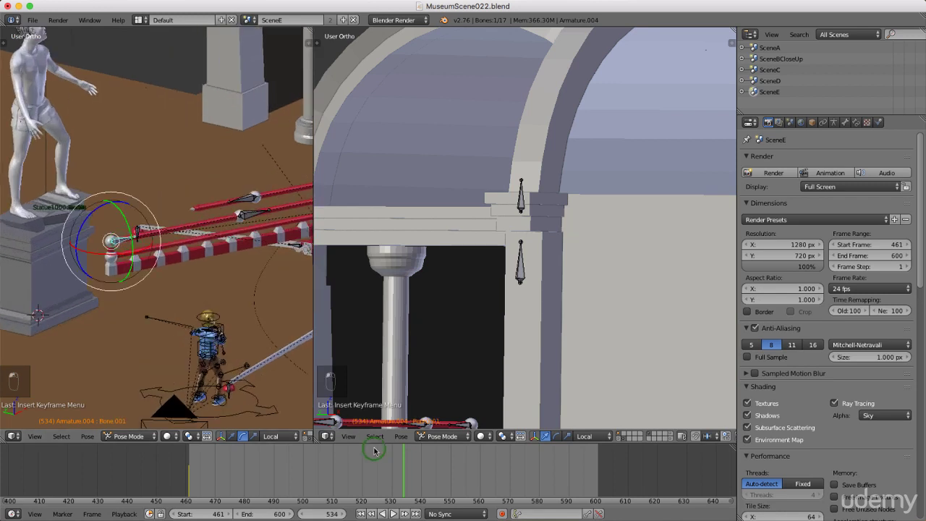
left_click(386, 466)
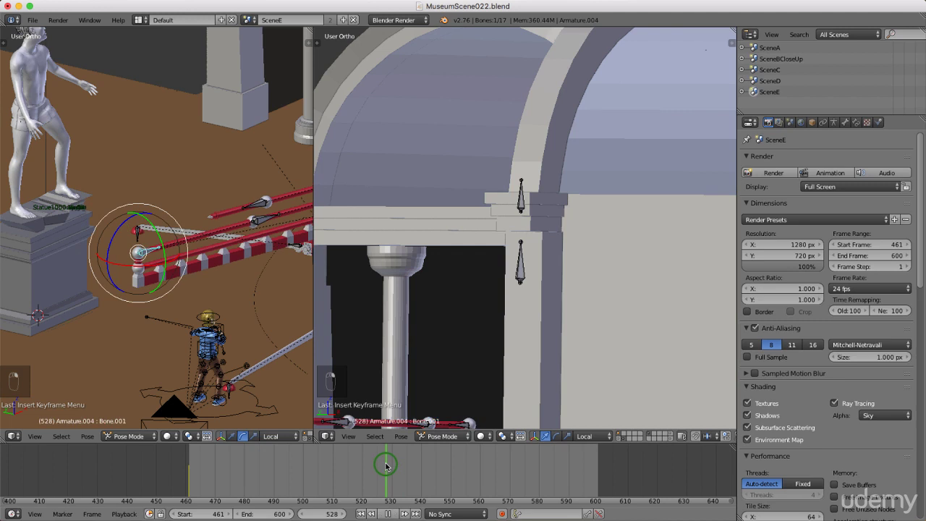
mouse_move(385, 466)
left_mouse_down()
mouse_move(376, 464)
mouse_move(383, 469)
left_mouse_up()
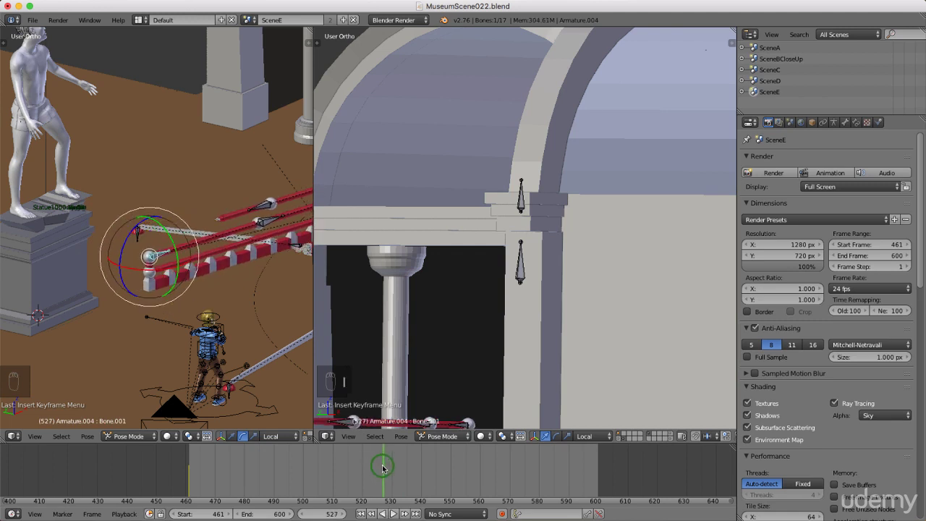
key("i")
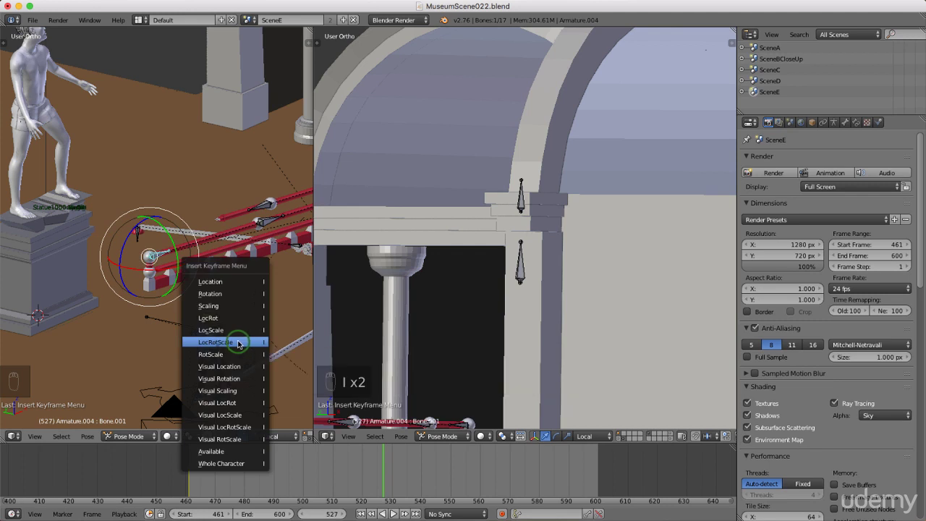
left_click(238, 343)
At frame 550, rotate the arm-end bone 90° about its local Z axis to raise the upper boom, and insert a LocRotScale keyframe
middle_click_drag(238, 343, 168, 303)
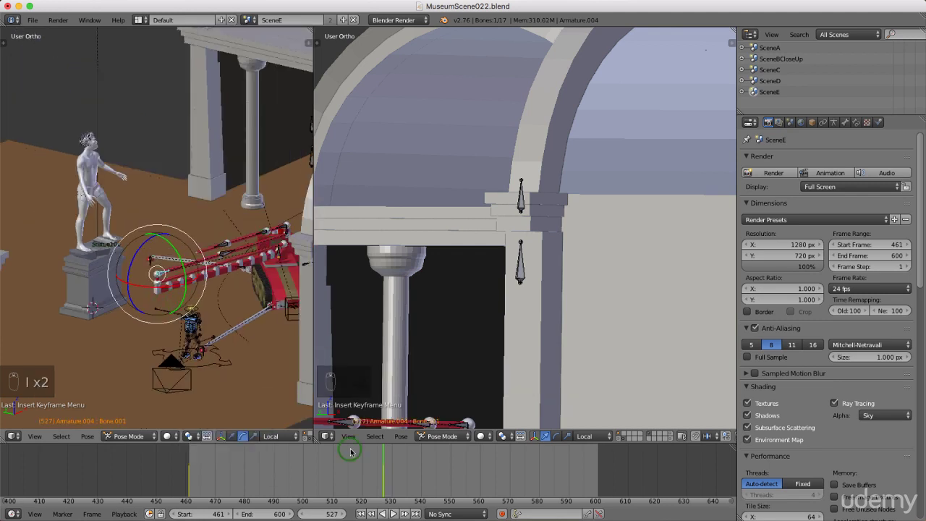
left_click_drag(383, 462, 445, 474)
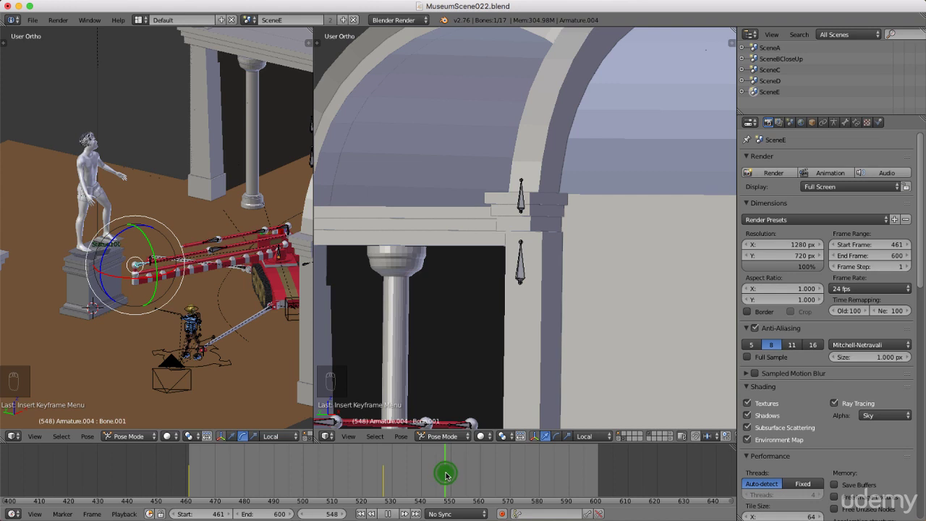
left_click_drag(450, 475, 450, 476)
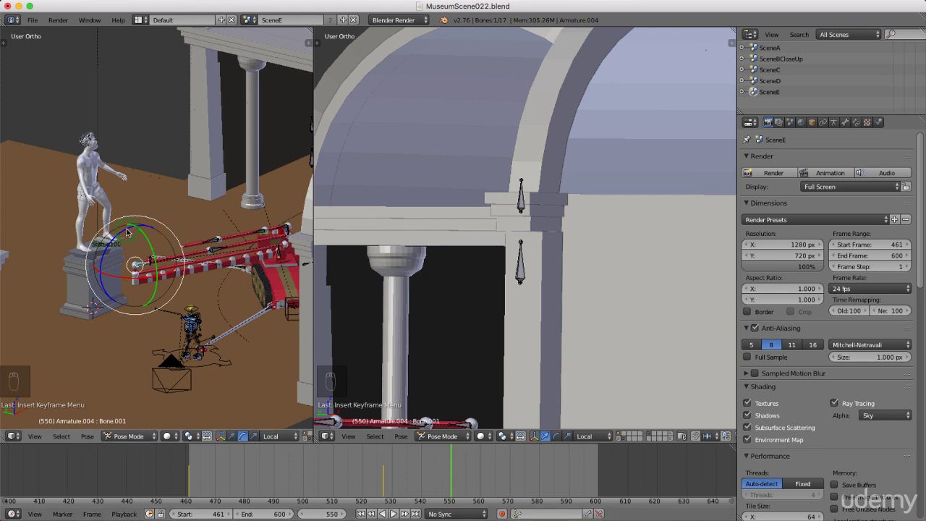
left_click_drag(126, 229, 120, 239)
type("90")
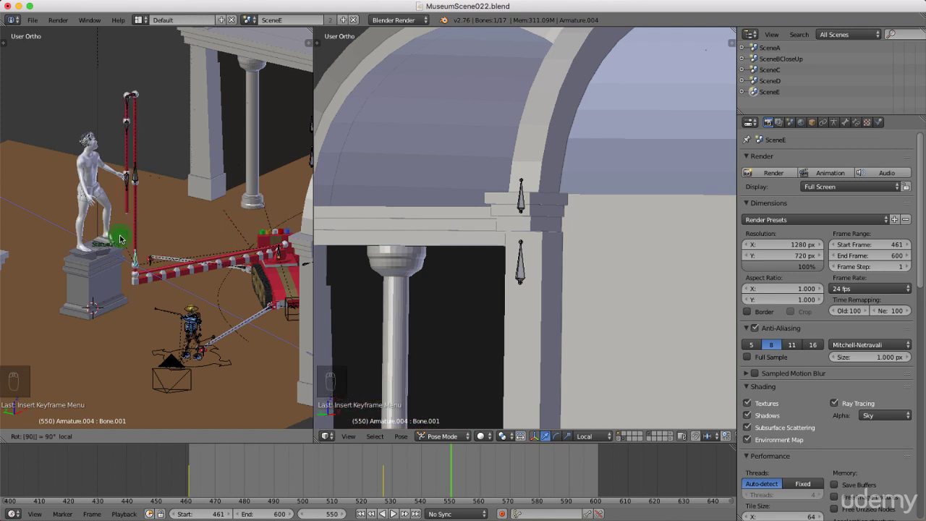
key("Return")
middle_click_drag(120, 239, 157, 250)
key("i")
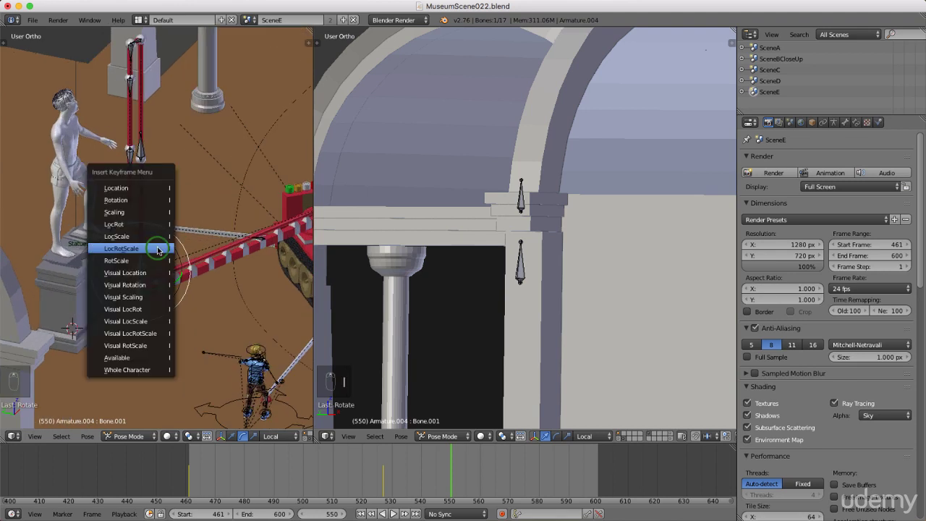
left_click(147, 249)
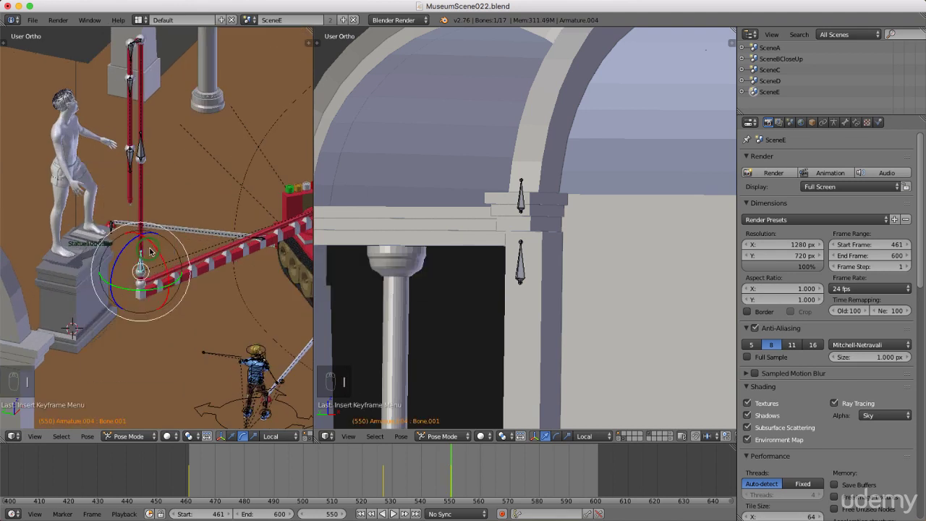
Select the short bone at the top of the raised boom and insert a LocRotScale keyframe at frame 550
scroll(151, 251, "down", 3)
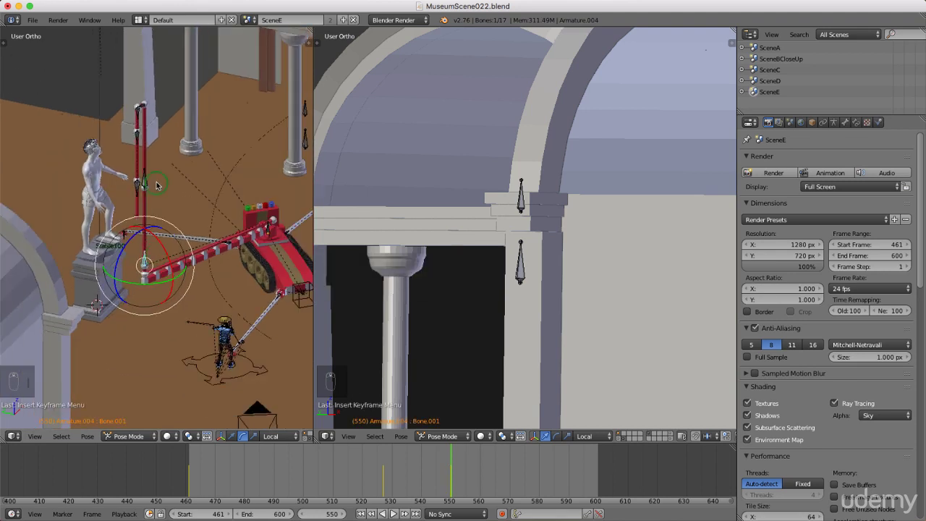
scroll(139, 114, "up", 5)
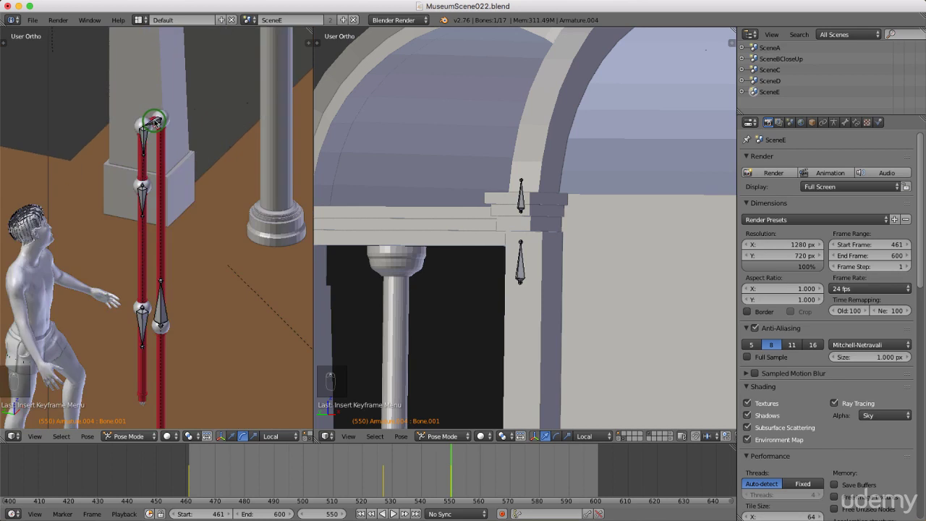
right_click(154, 122)
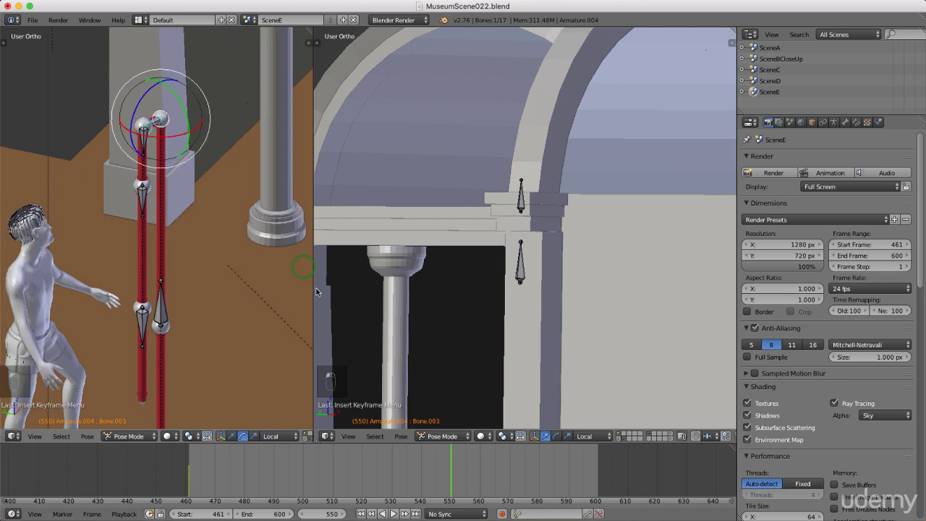
key("i")
left_click(195, 242)
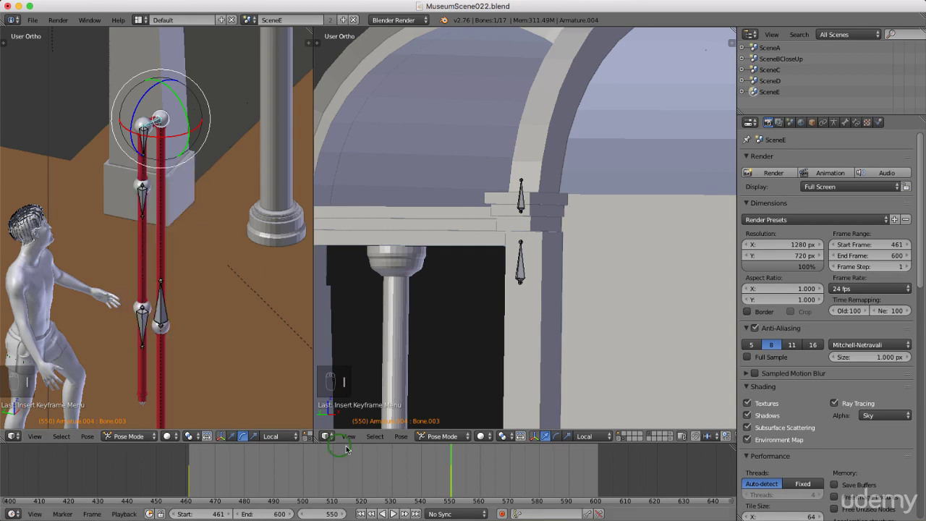
At frame 573, rotate the boom's top bone -90° about its local Z axis to unfold the last segments, and insert a LocRotScale keyframe
left_click_drag(451, 467, 519, 471)
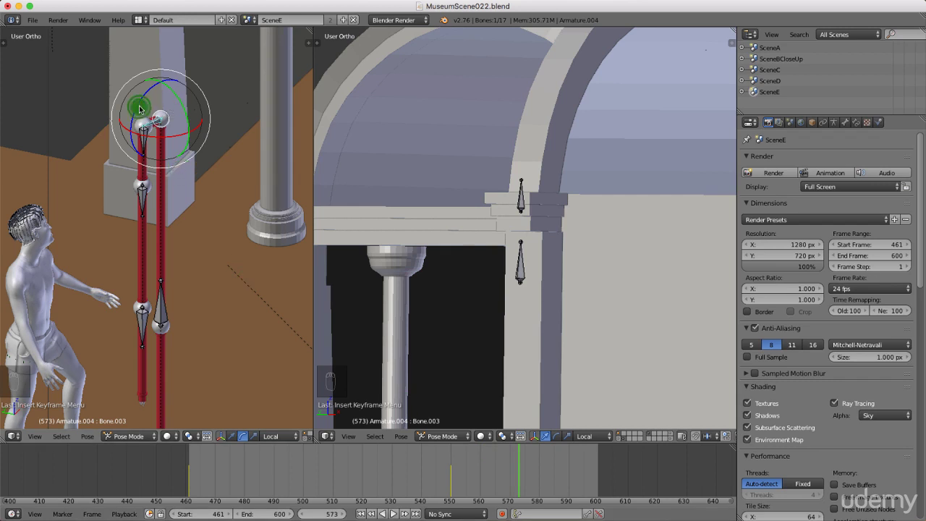
left_click_drag(139, 109, 147, 99)
type("-90")
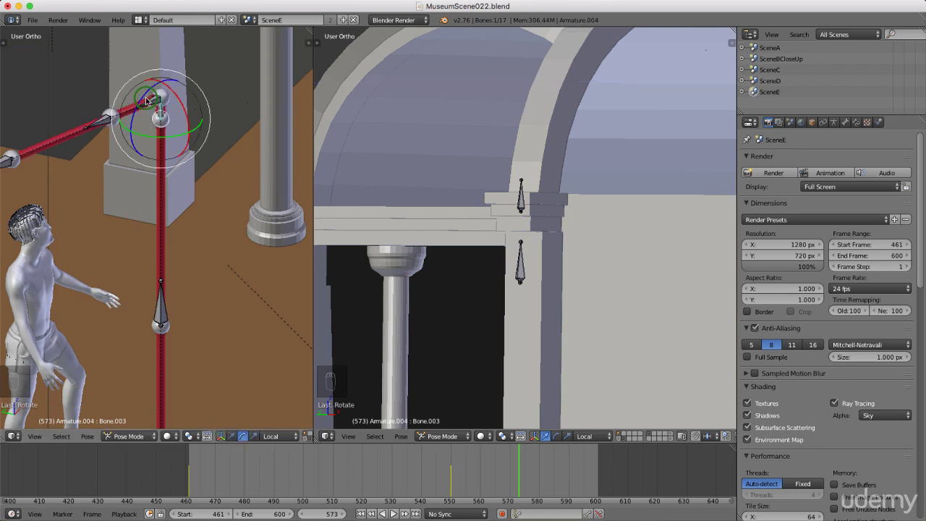
type("i")
left_click(180, 119)
Select MainBone at the base of the machine's arm, go to frame 560 and insert a LocRotScale keyframe
middle_click_drag(181, 119, 164, 138)
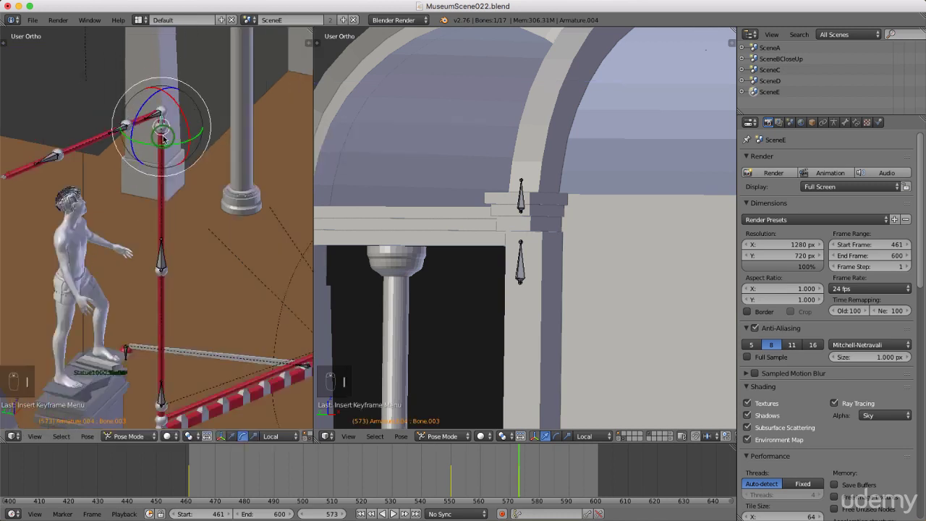
scroll(164, 138, "down", 2)
scroll(114, 158, "down", 3)
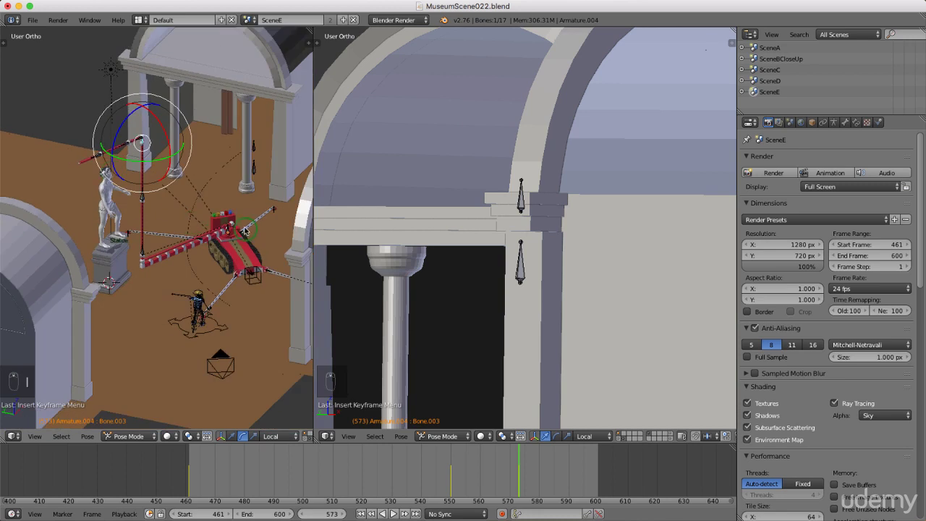
scroll(245, 230, "up", 2)
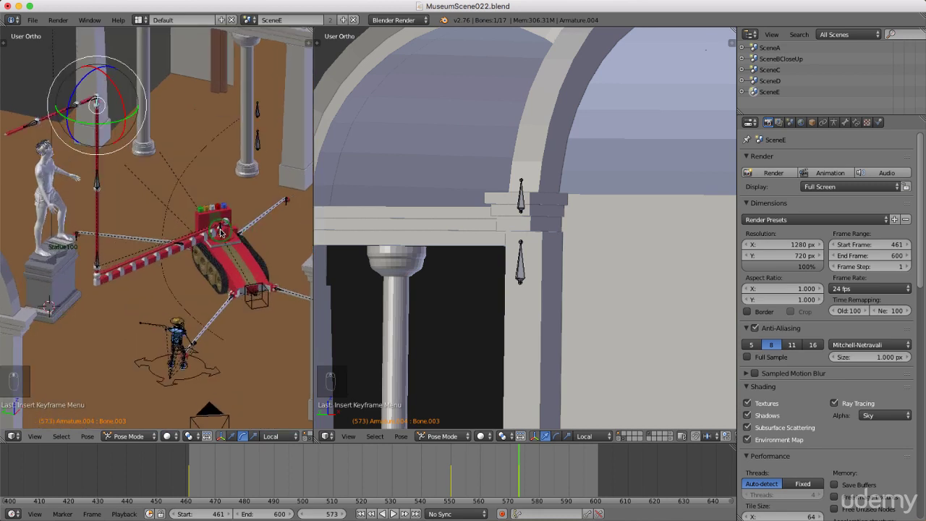
scroll(221, 232, "up", 2)
scroll(217, 231, "up", 2)
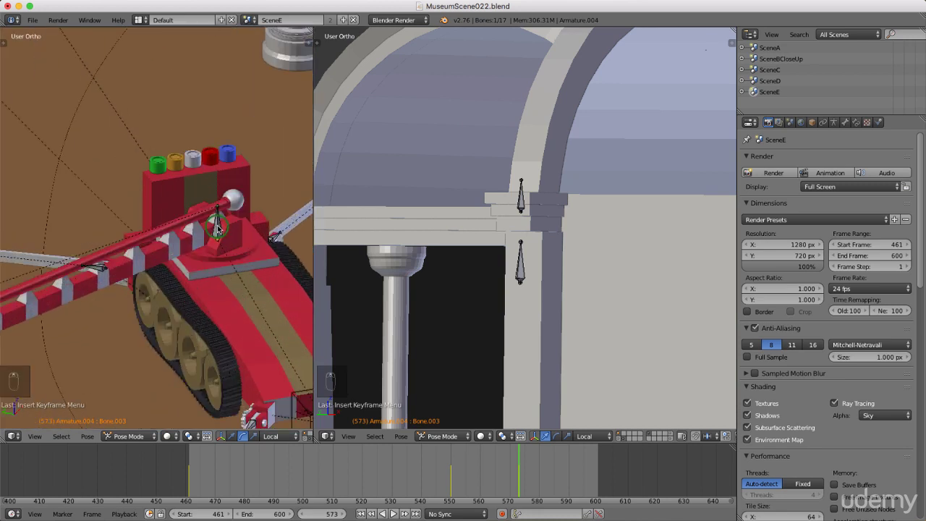
right_click(217, 229)
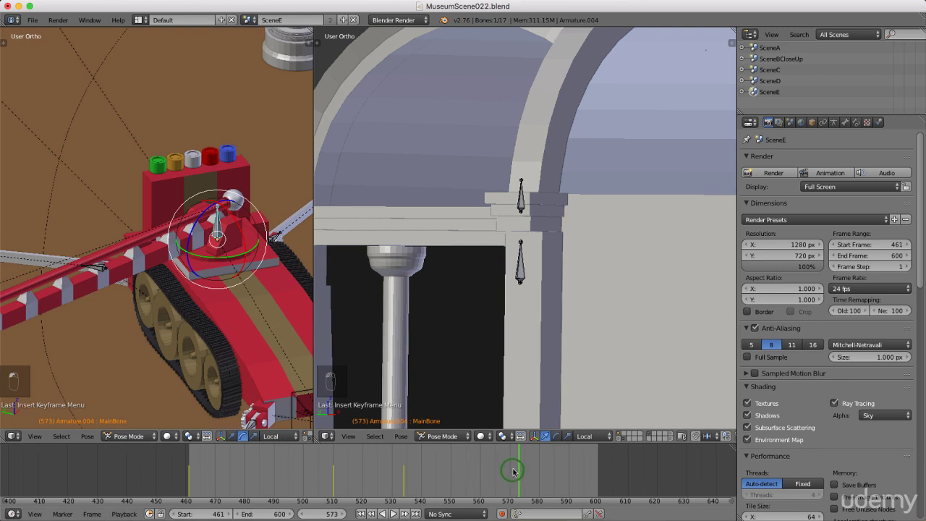
left_click_drag(515, 471, 484, 471)
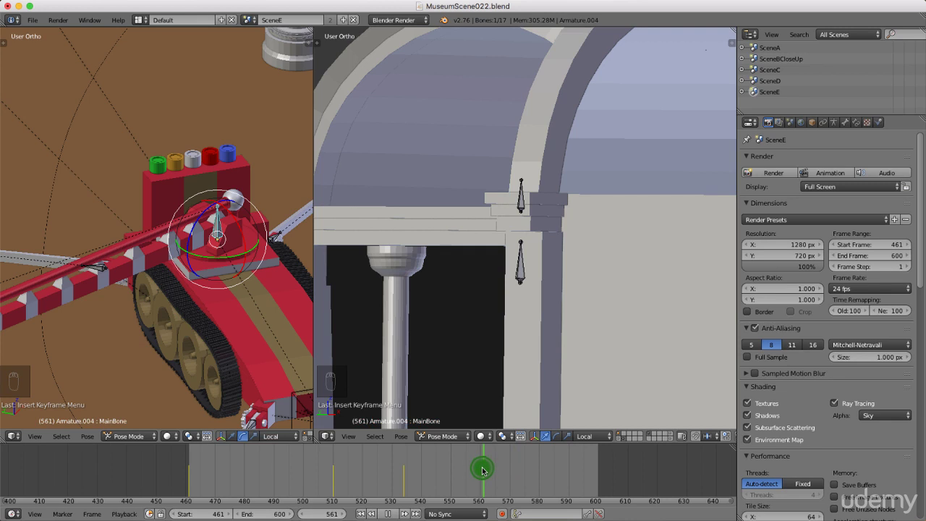
left_click_drag(481, 470, 482, 470)
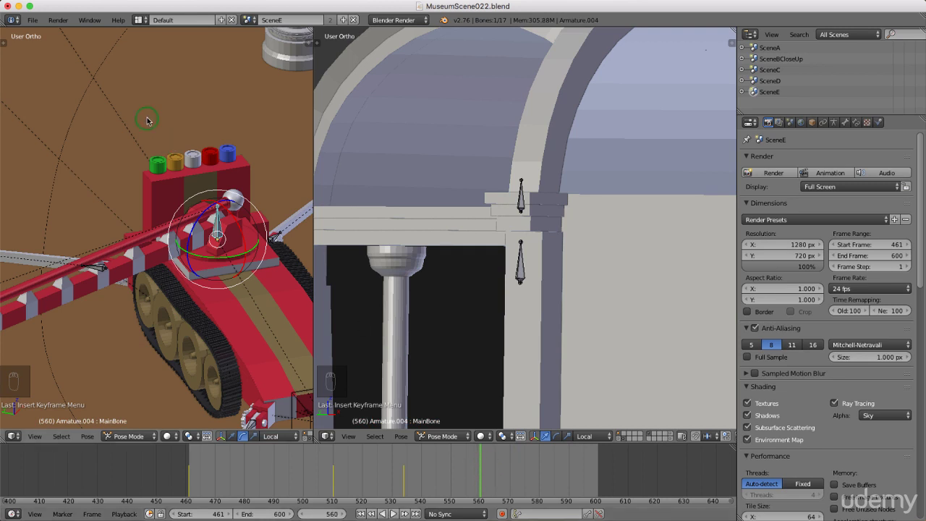
key("i")
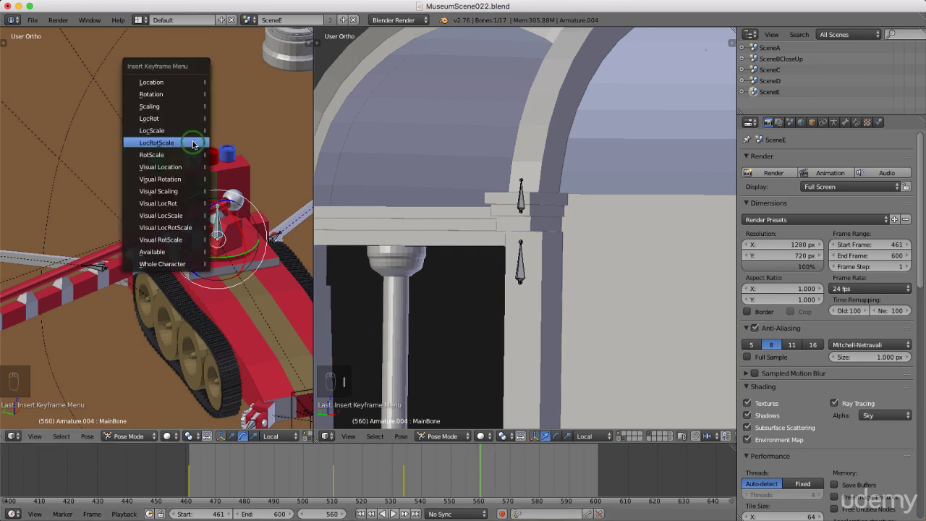
left_click(192, 145)
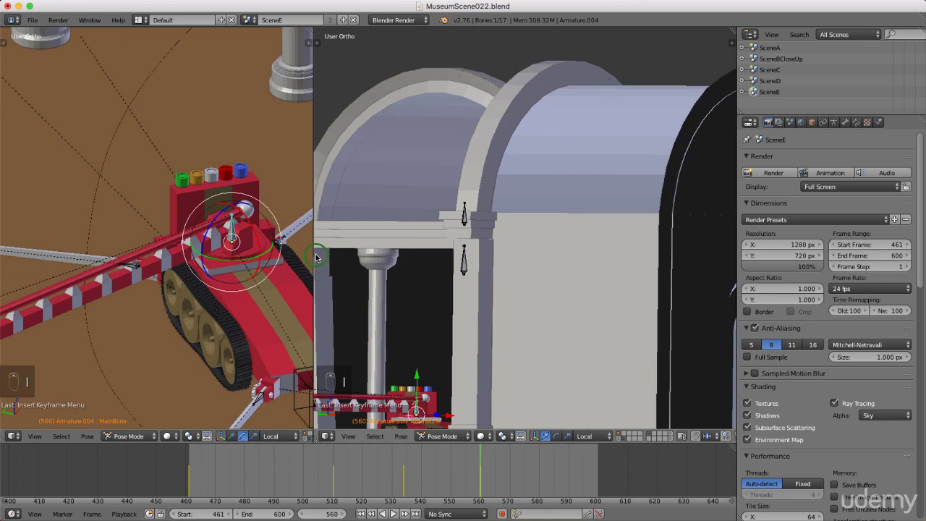
At frame 585, turn MainBone about its local Y axis to swing the raised arm away from the statue
scroll(302, 261, "down", 5)
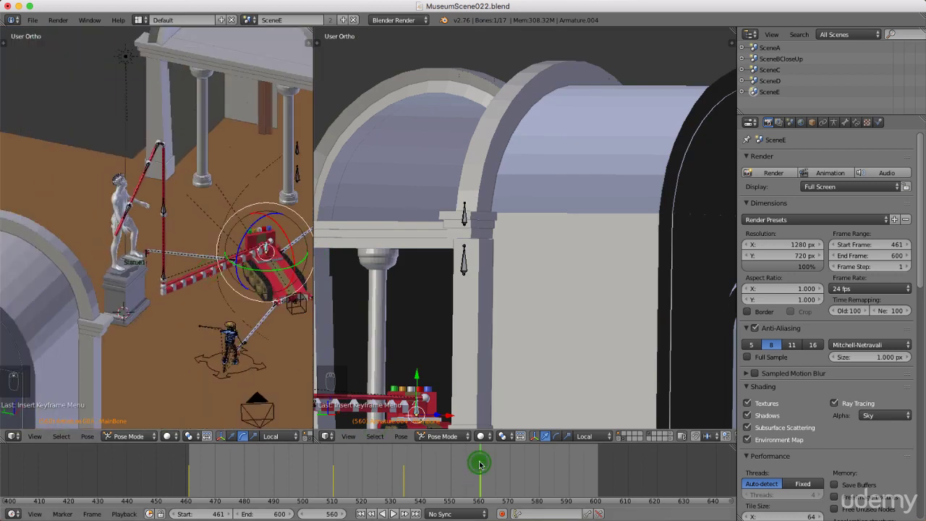
key("alt+a")
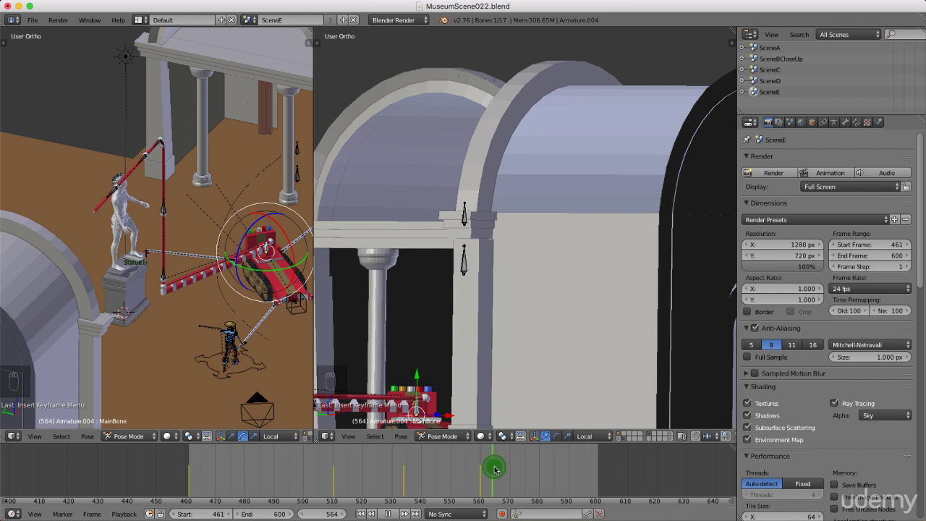
left_click_drag(495, 469, 554, 475)
scroll(194, 288, "down", 4)
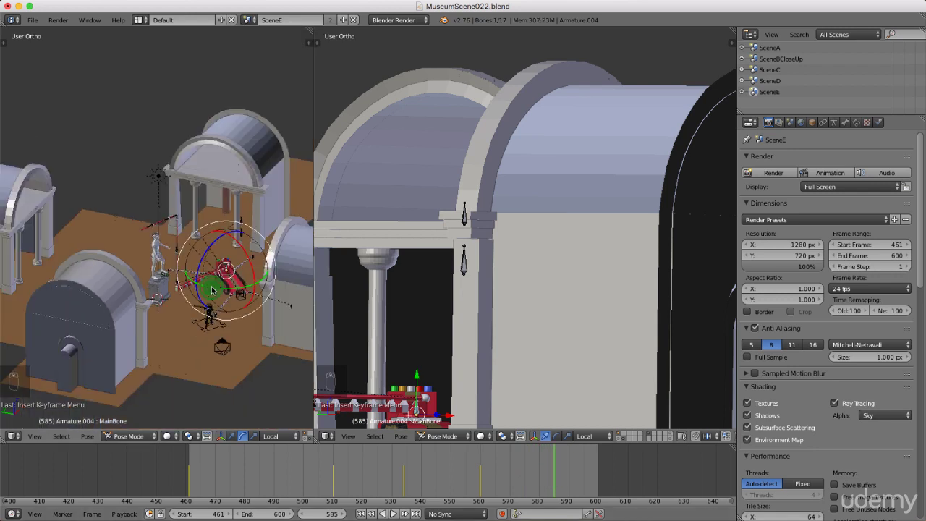
left_click_drag(212, 290, 235, 292)
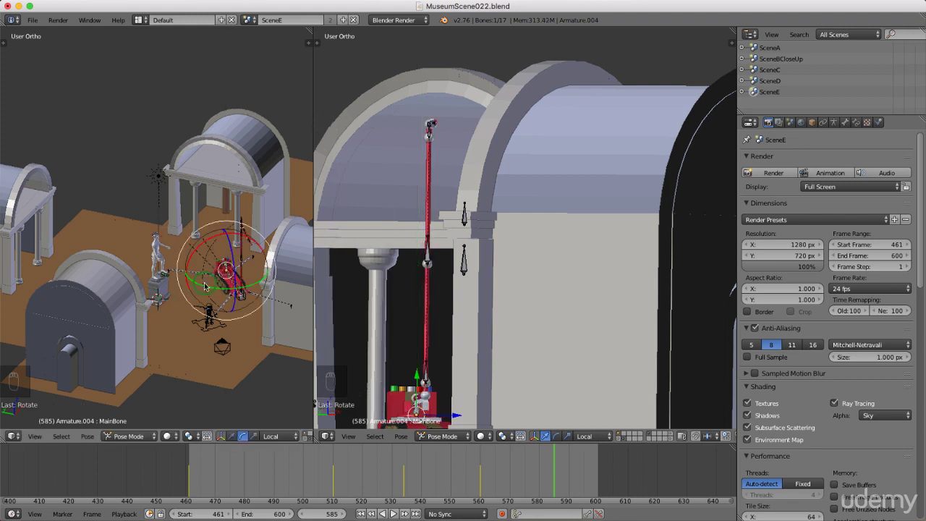
Look at the scene through the camera and also show the layer containing the museum walls to check the arm's clearance
scroll(394, 319, "down", 5)
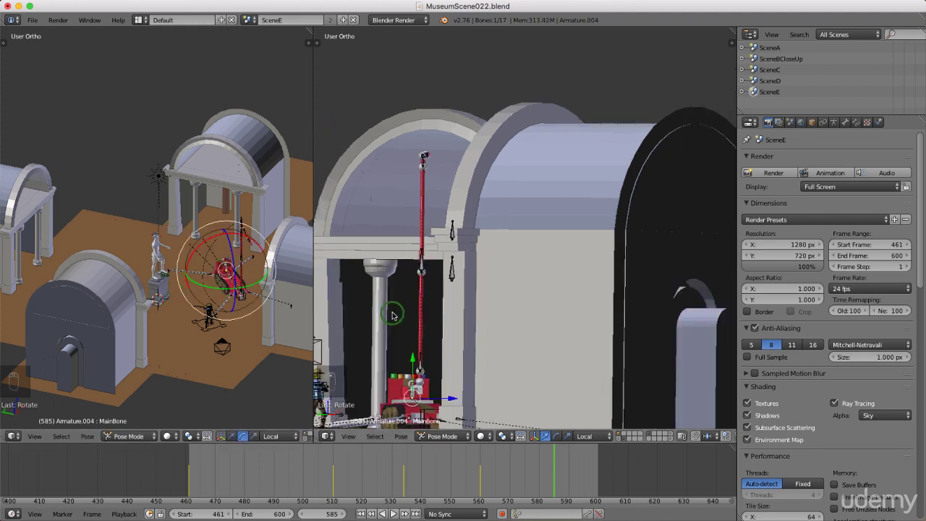
middle_click_drag(424, 333, 432, 340)
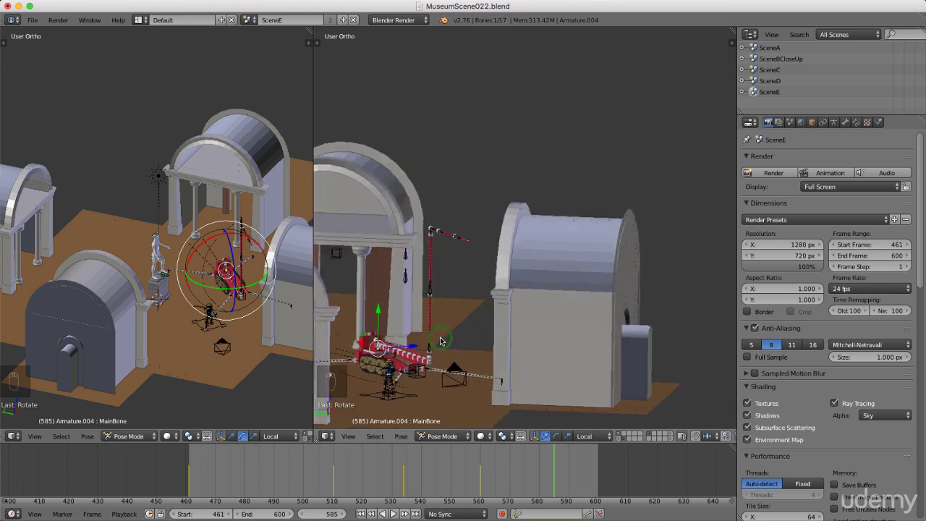
key("KP_0")
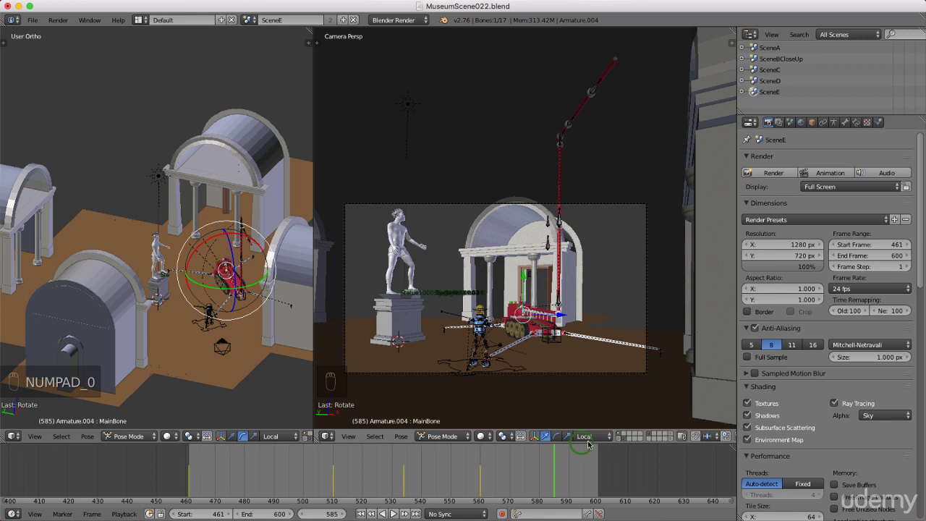
left_click(620, 437)
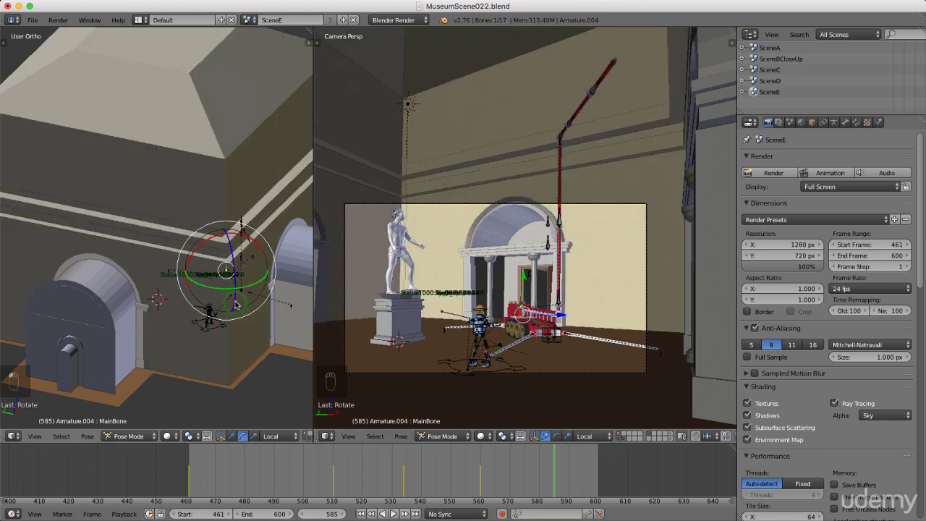
middle_click_drag(154, 295, 140, 275)
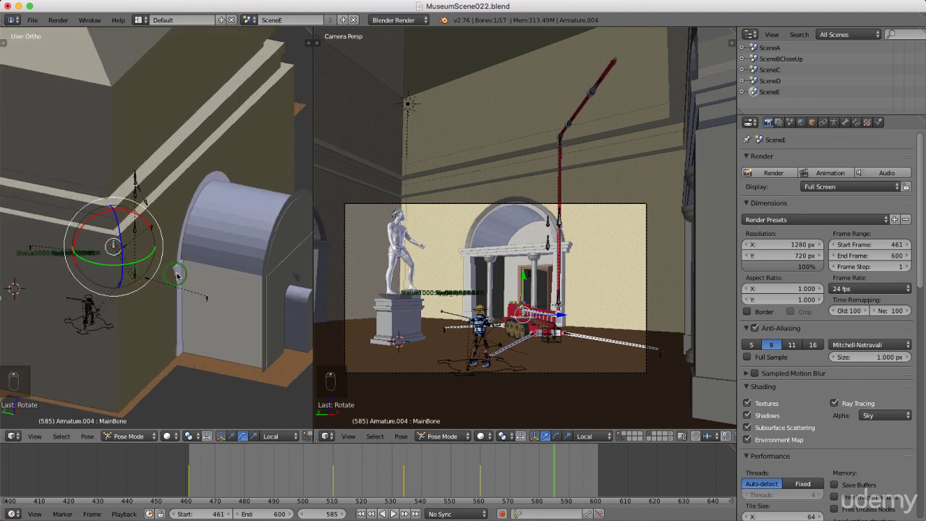
Keyframe MainBone's swung-out arm pose at frame 585
left_click_drag(133, 264, 136, 264)
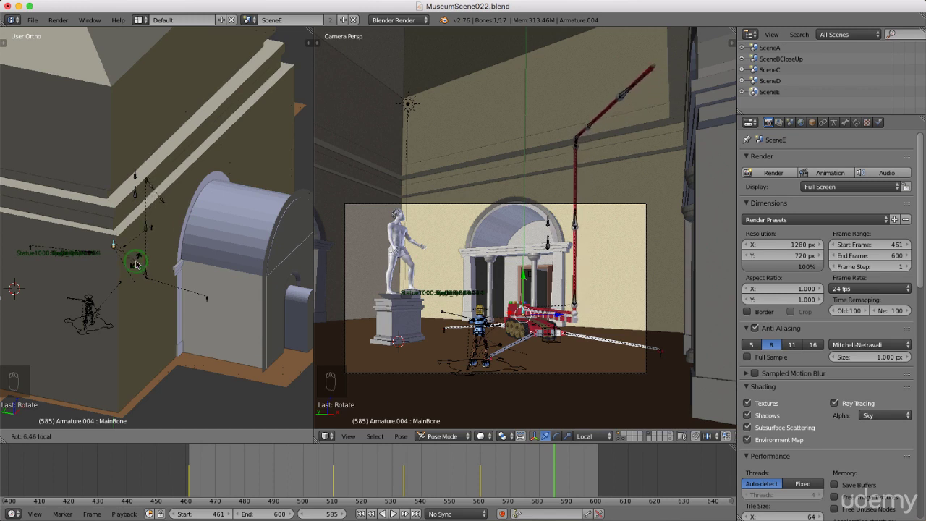
key("Escape")
left_click(214, 334)
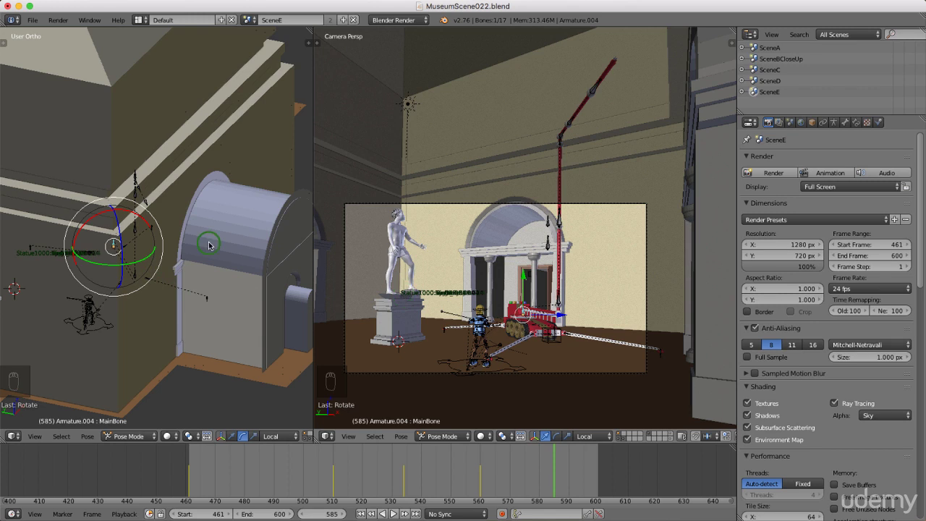
key("i")
left_click(174, 259)
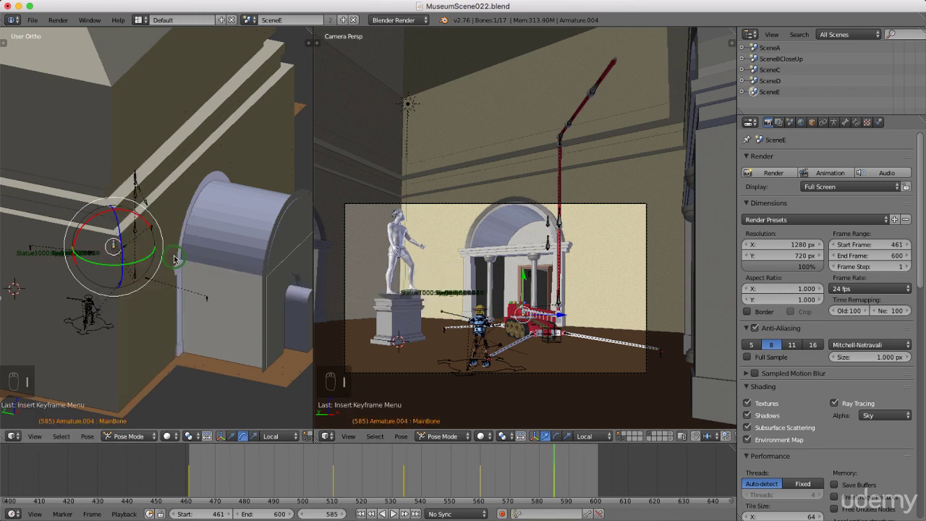
Return to Object Mode, select the camera, play the animation and stop at frame 521
key("ctrl+Tab")
right_click(570, 373)
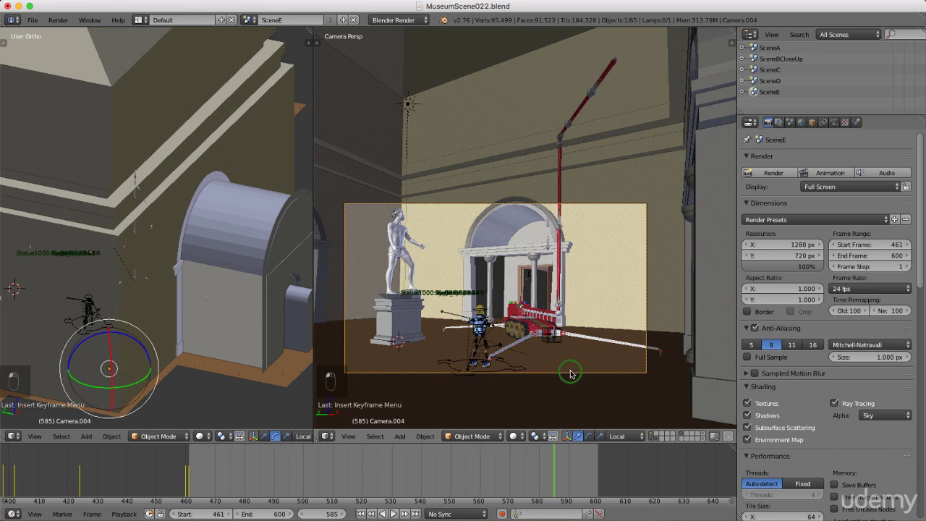
key("shift+alt+a")
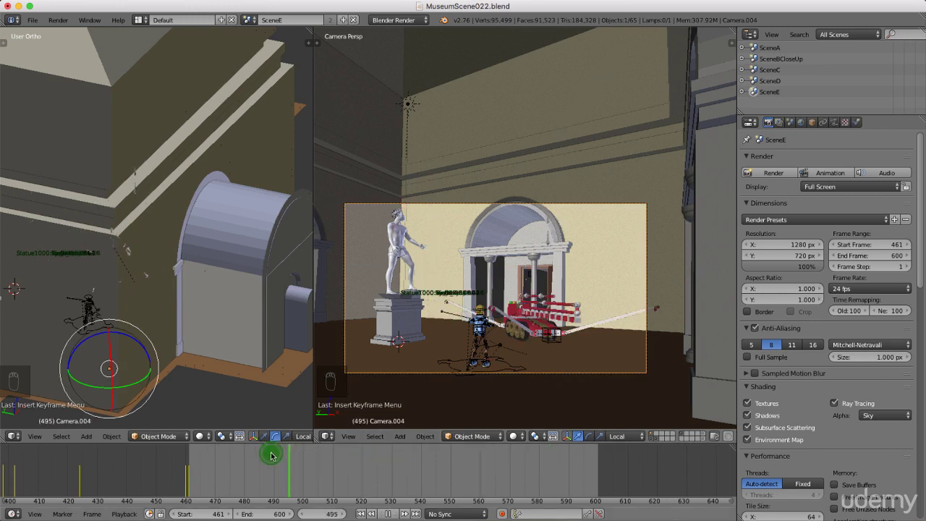
left_click_drag(271, 455, 367, 495)
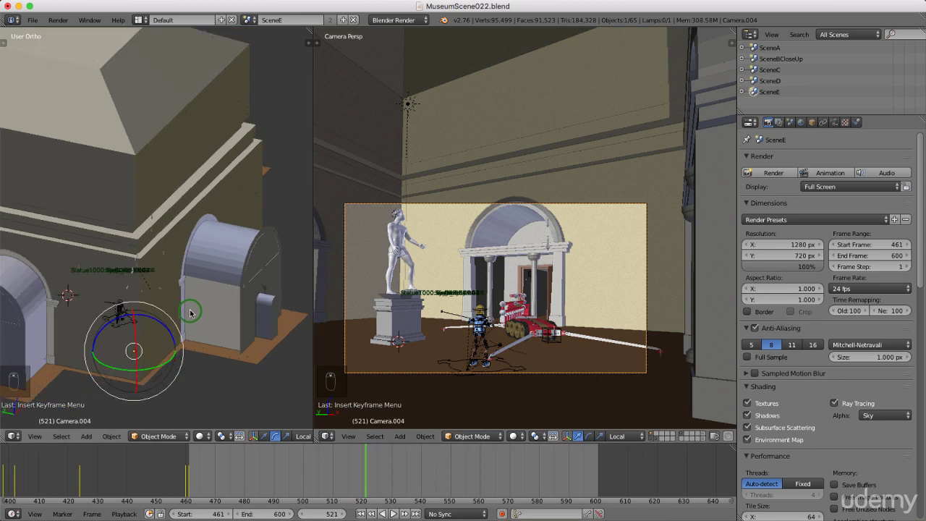
Show the museum from above in Wireframe shading so that the camera can be placed inside the walls
key("KP_7")
scroll(256, 320, "down", 5)
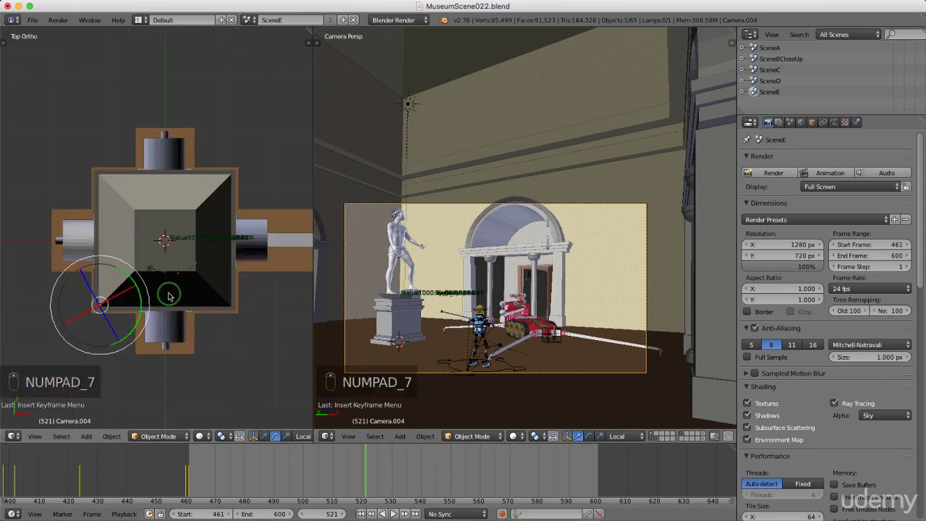
key("z")
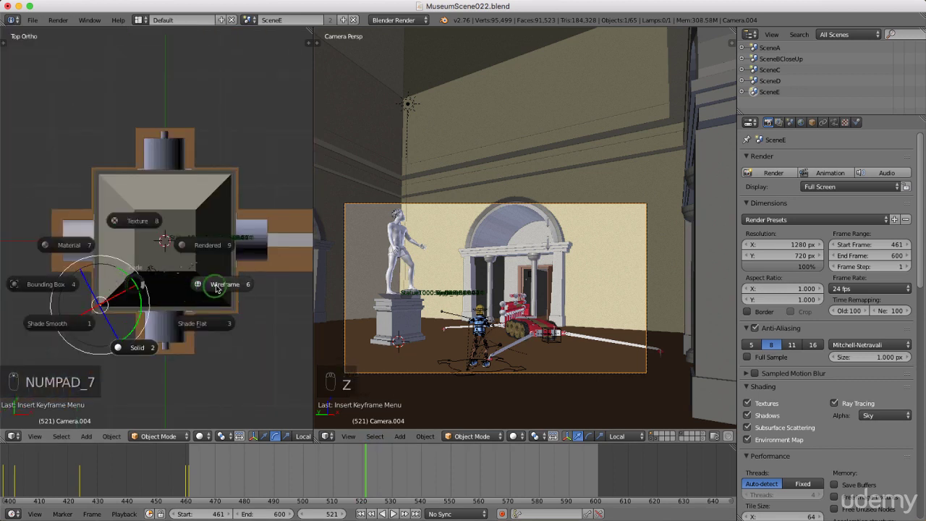
left_click(122, 303)
scroll(63, 315, "up", 2)
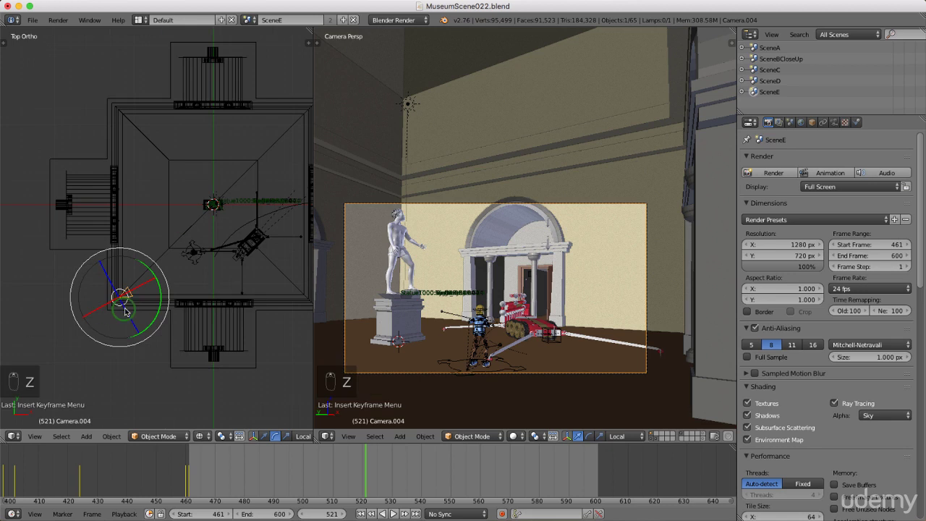
Set the manipulator to Translate with Global orientation and move the camera along Y, out of the corner along the side wall
key("ctrl+space")
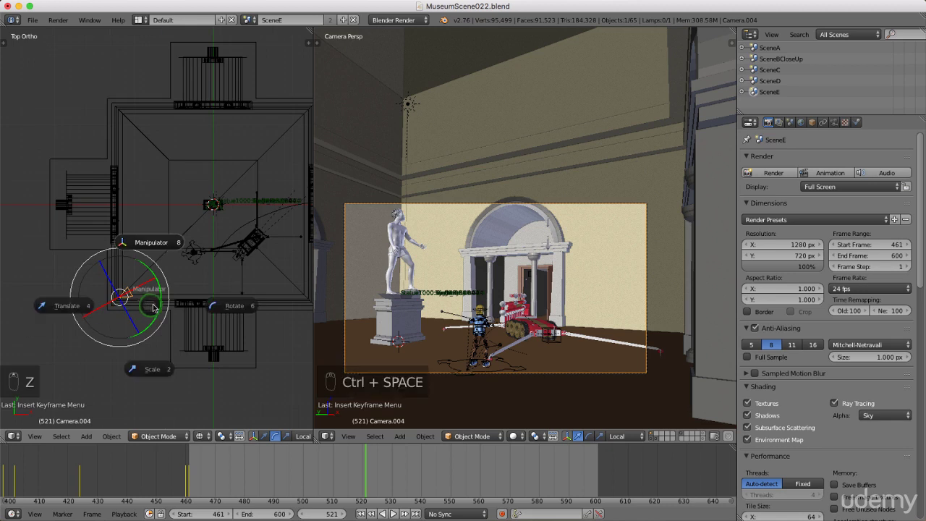
left_click(63, 307)
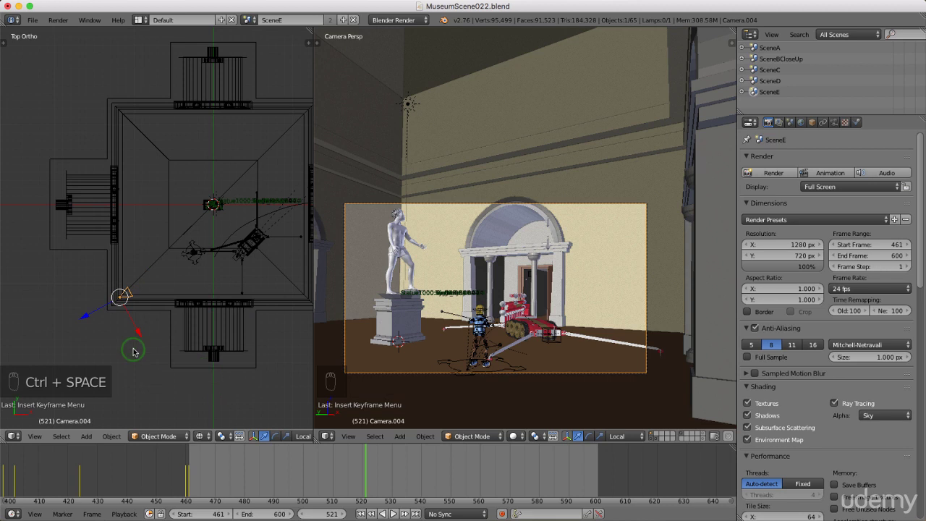
key("alt+space")
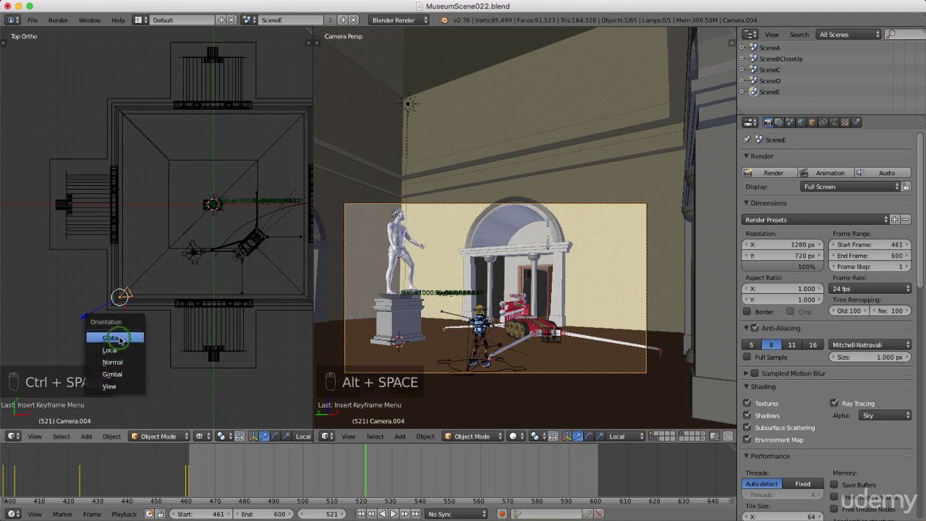
left_click(117, 338)
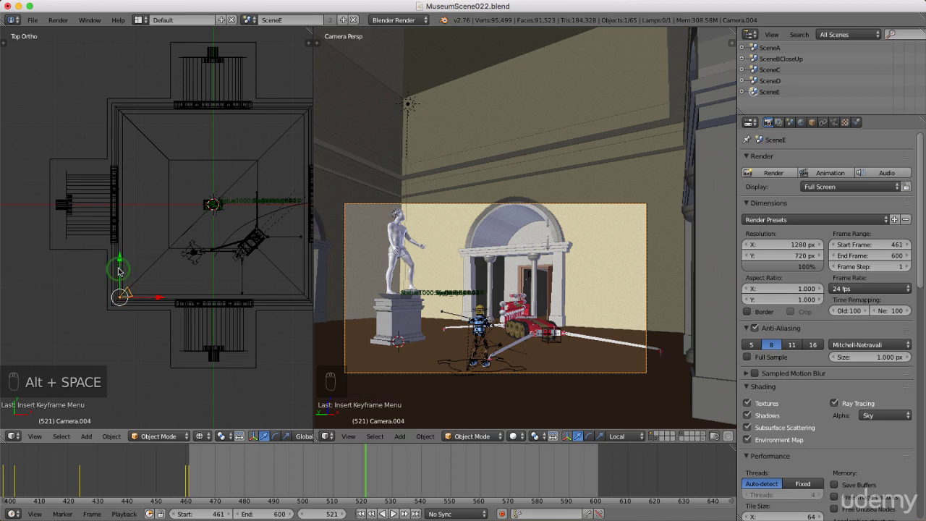
left_click_drag(119, 271, 120, 217)
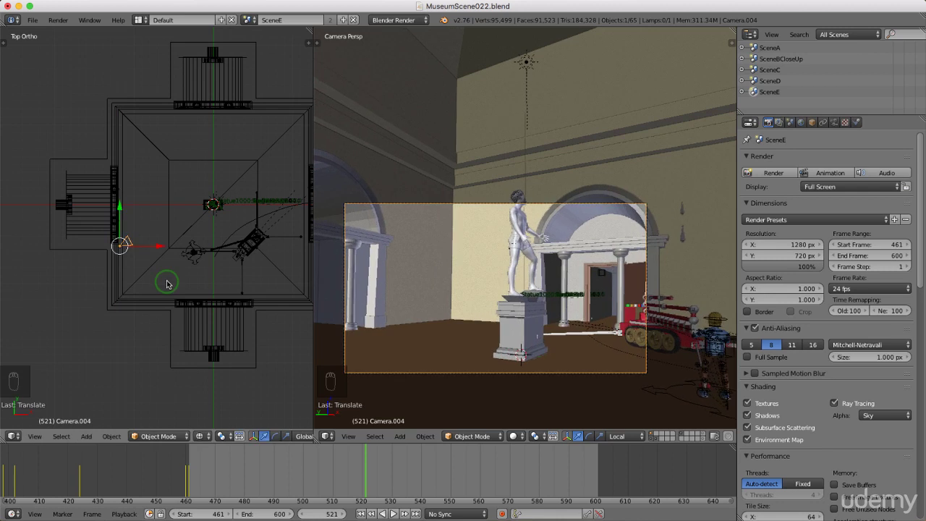
Rotate the camera about -28° around global Z toward the machine and raise it along global Z
key("r")
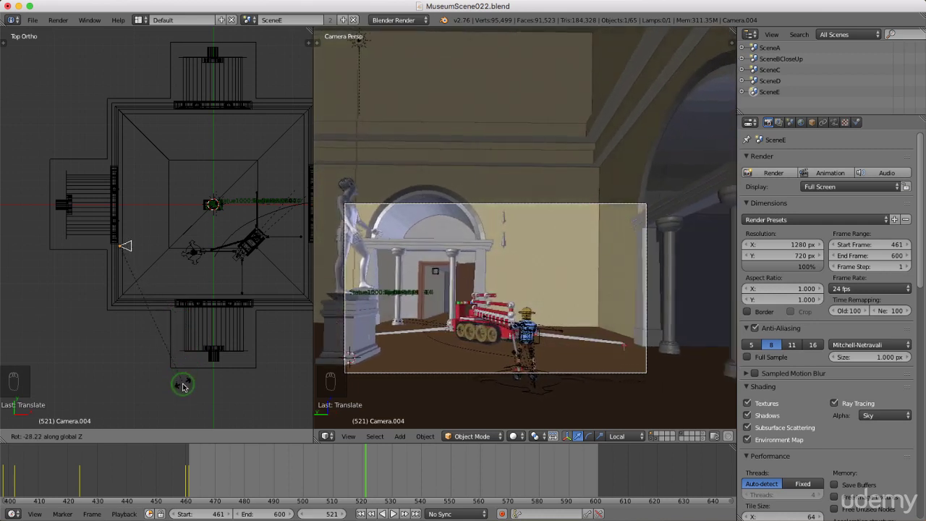
left_click(182, 383)
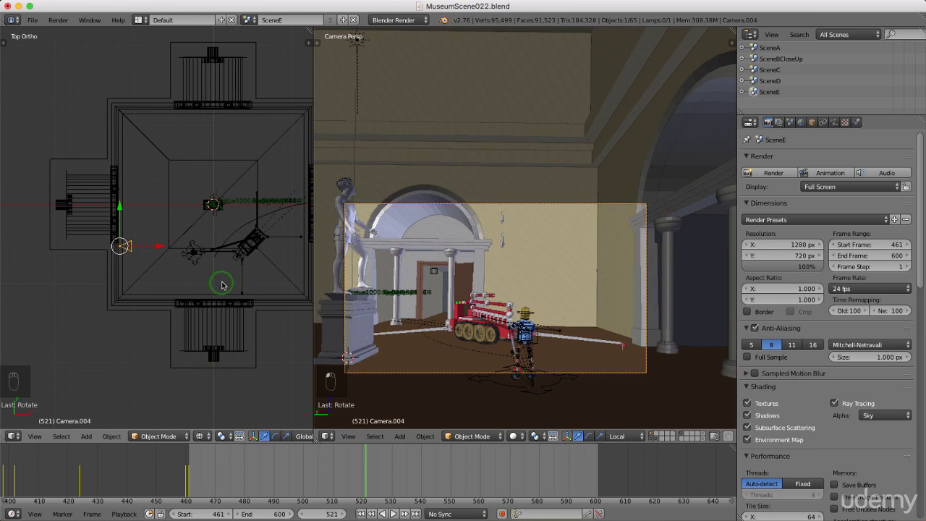
key("g")
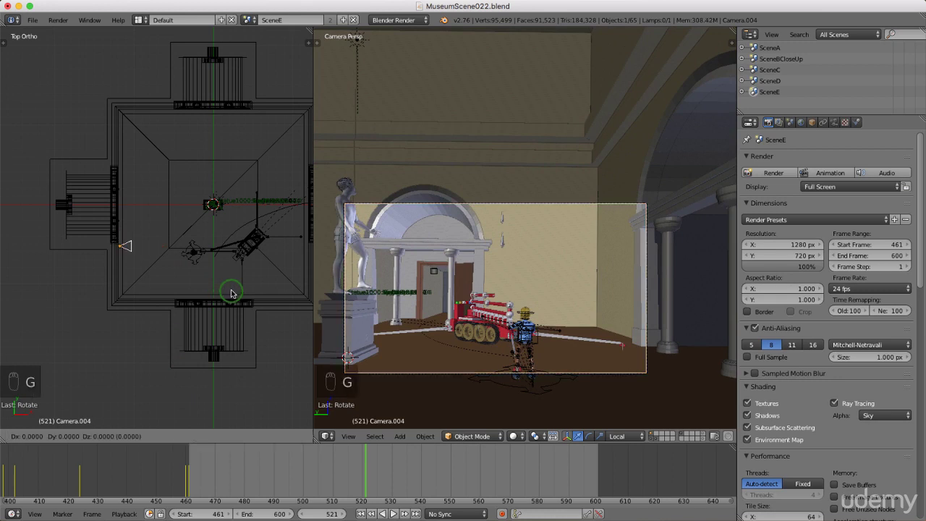
key("z")
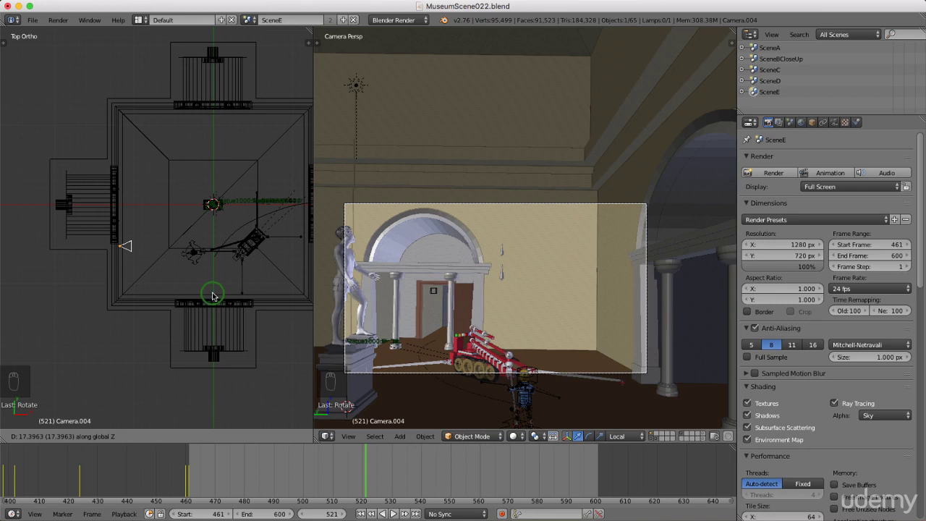
left_click(213, 289)
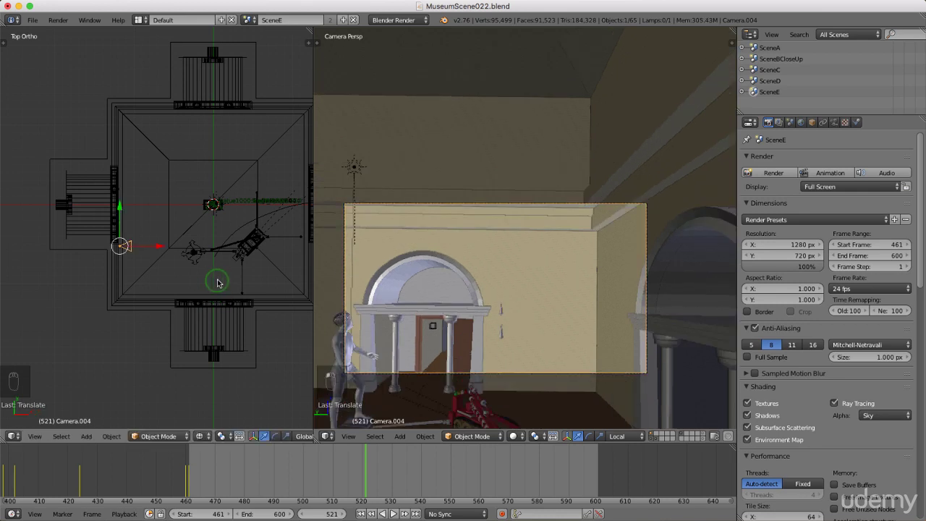
Tilt the camera down about 27° around global Y and insert a LocRotScale keyframe at frame 521
key("r")
key("y")
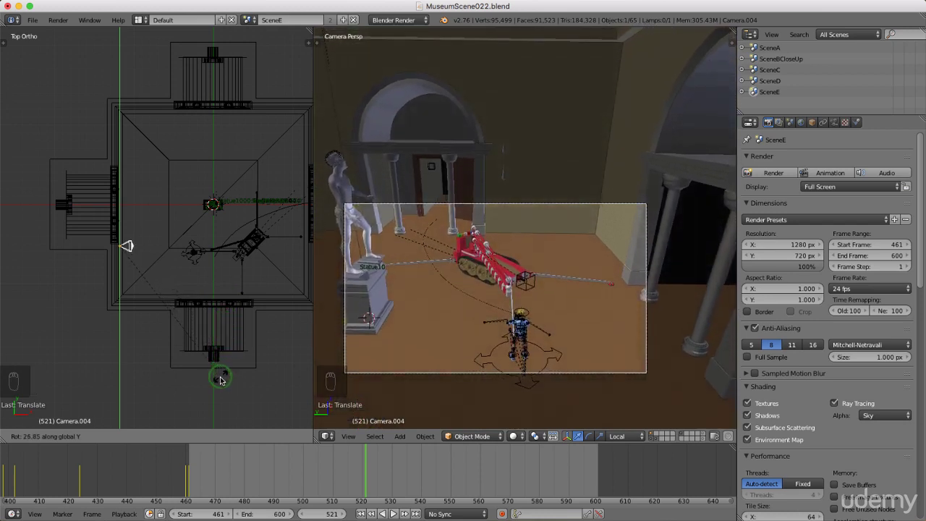
left_click(217, 376)
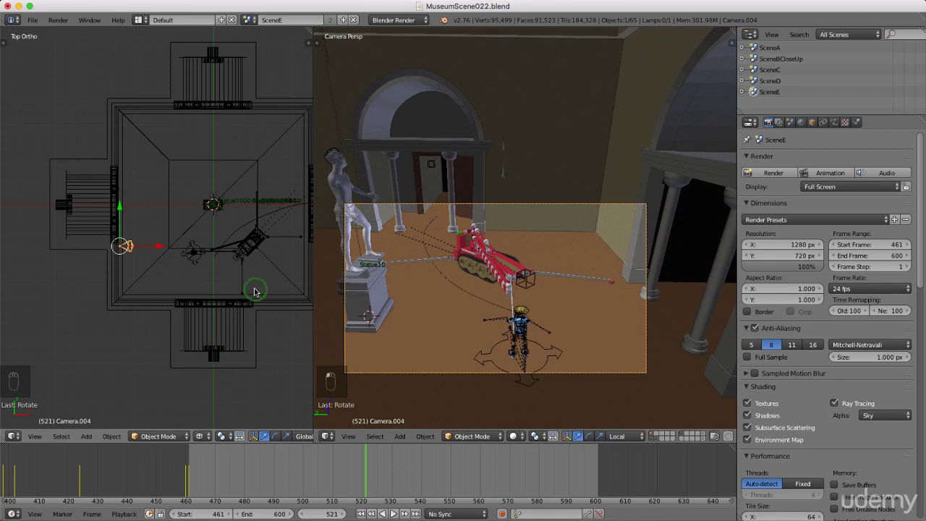
key("i")
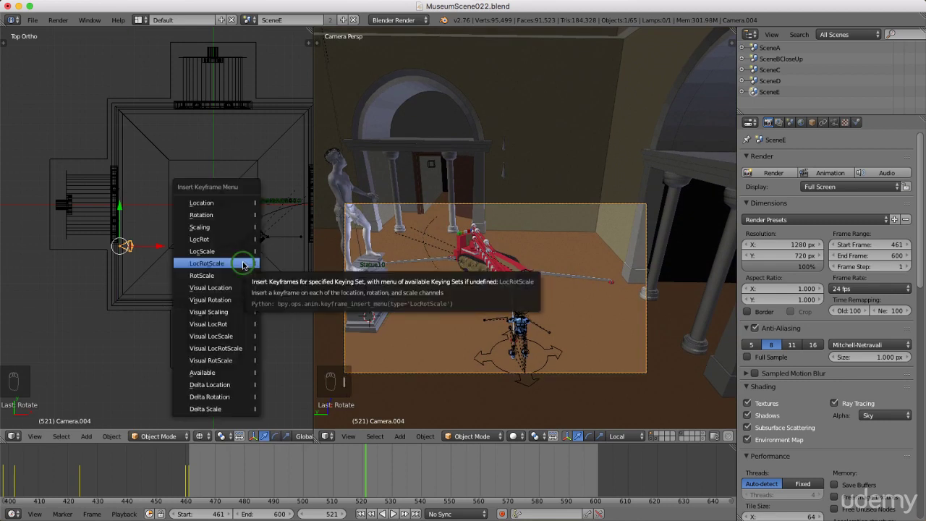
left_click(243, 264)
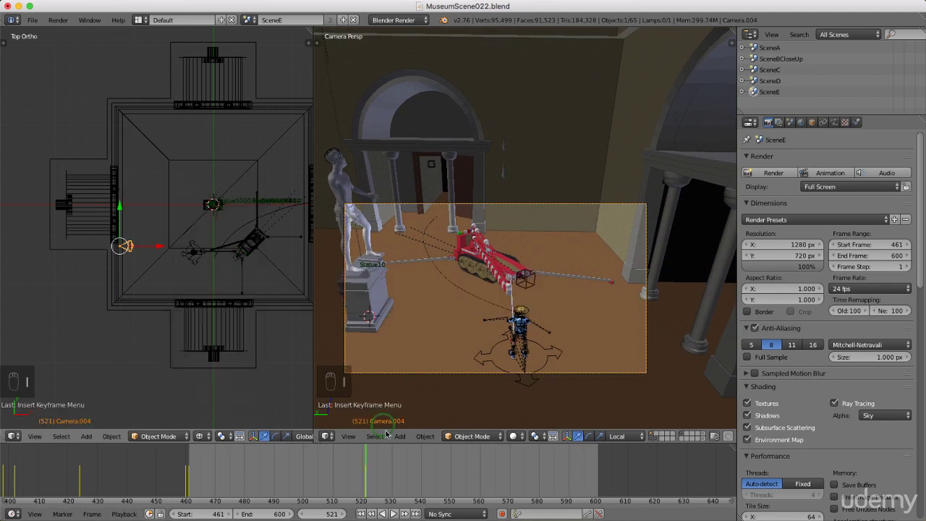
At frame 561, move the camera along global Y and X behind the statue, and turn it around global Z toward the statue and machine
left_click_drag(364, 461, 454, 470)
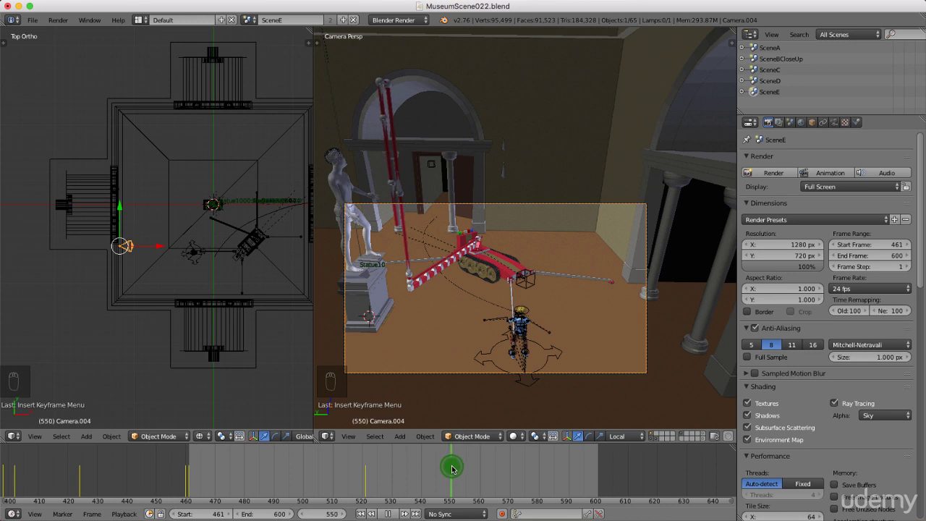
left_click_drag(453, 469, 482, 469)
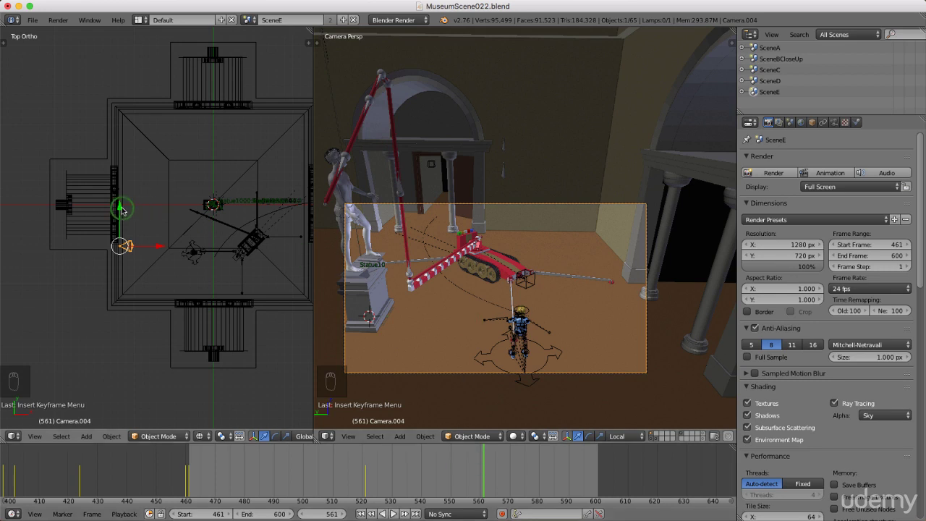
left_click_drag(122, 210, 160, 92)
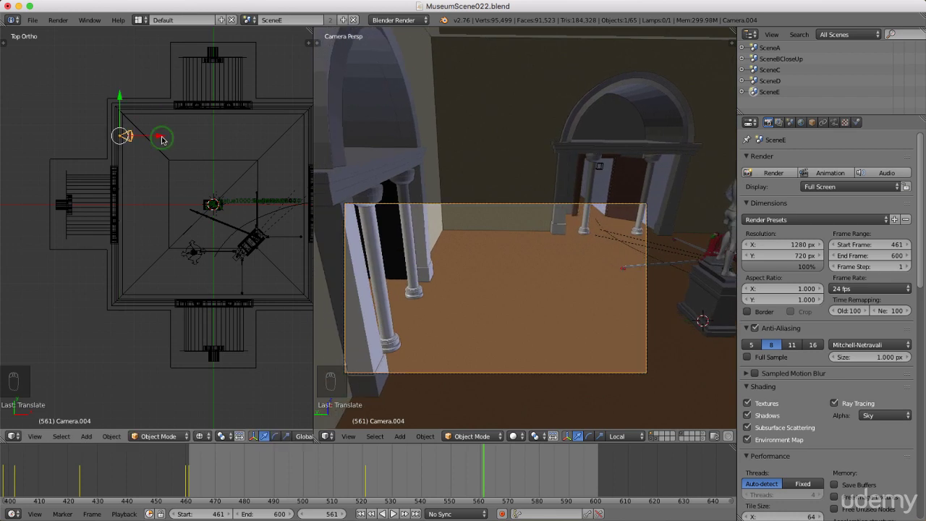
left_click_drag(158, 137, 229, 160)
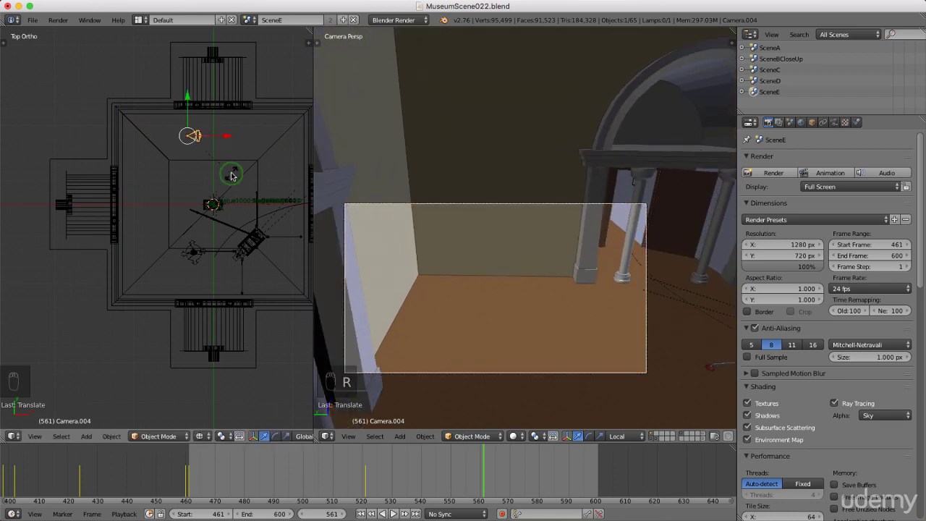
key("r")
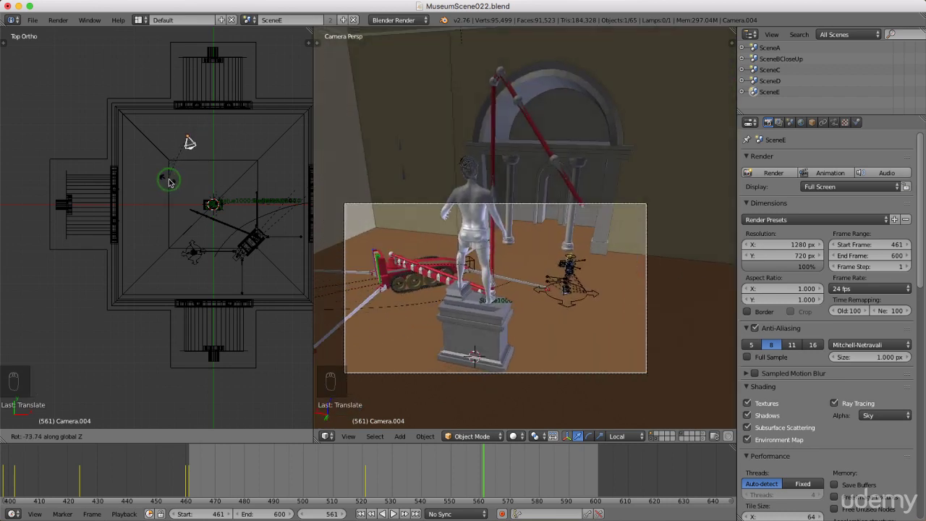
left_click(165, 182)
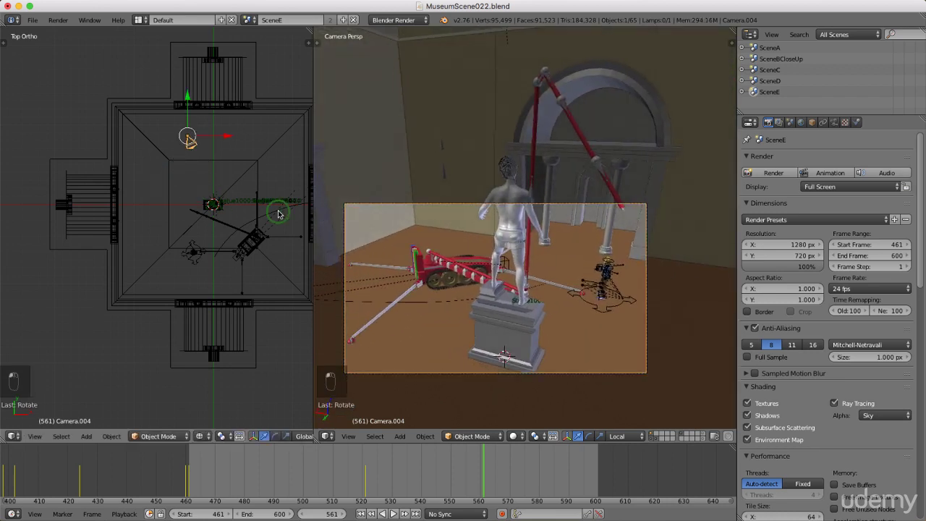
Raise the camera along global Z in the front view, up into the sloped part of the roof
key("g")
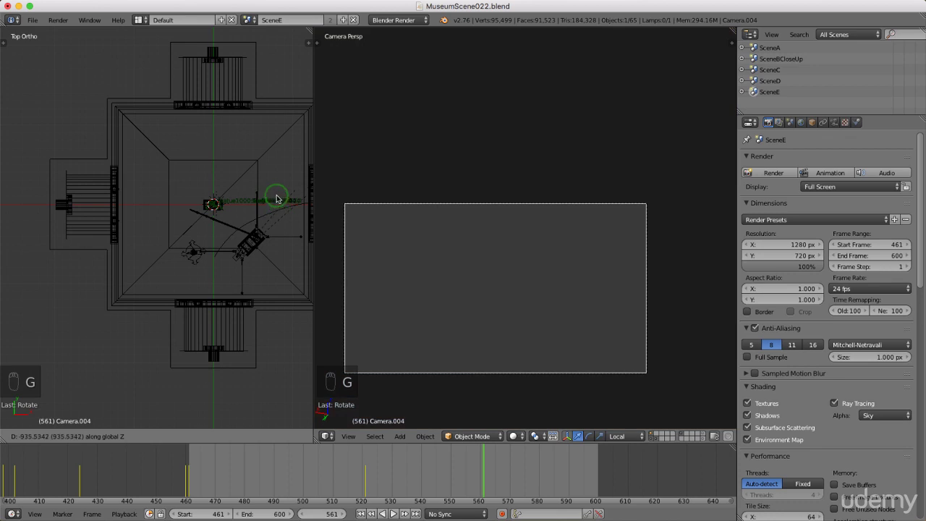
right_click(265, 197)
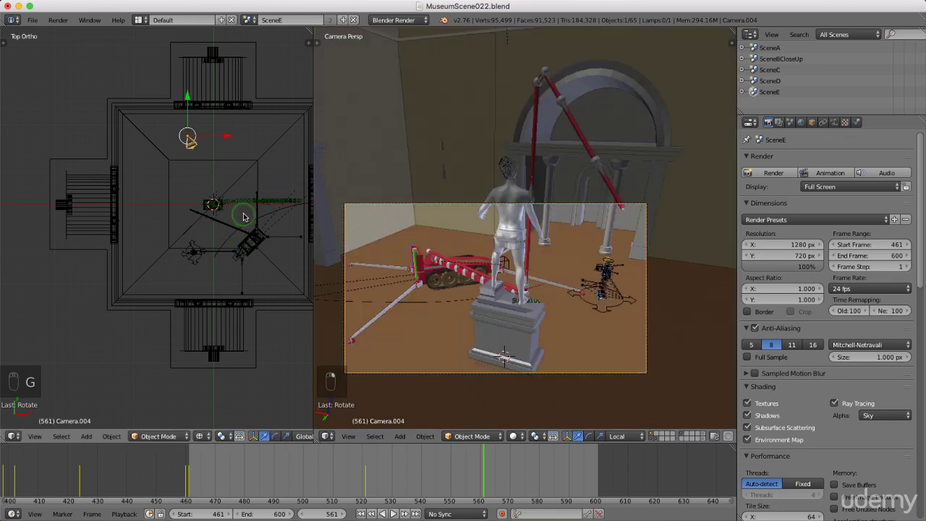
key("KP_1")
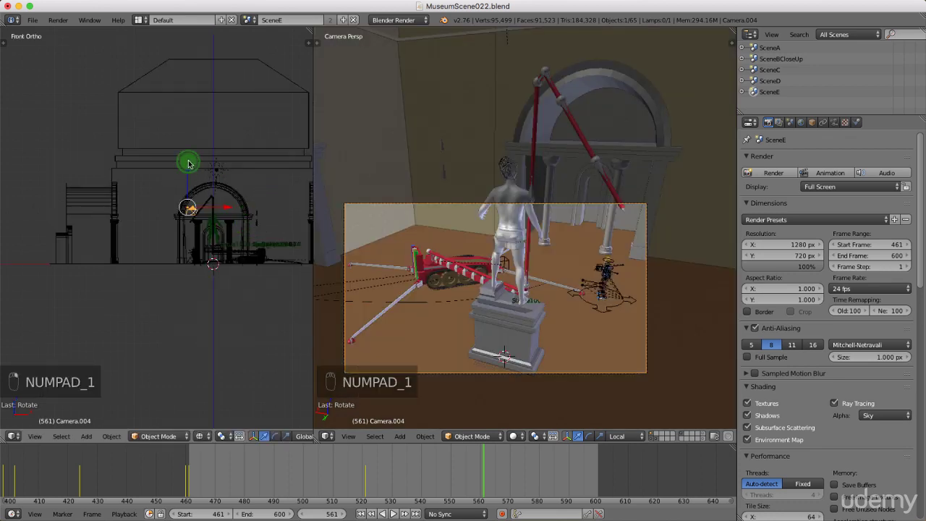
left_click_drag(188, 164, 203, 36)
scroll(178, 117, "down", 2)
middle_click_drag(180, 140, 160, 175, "shift")
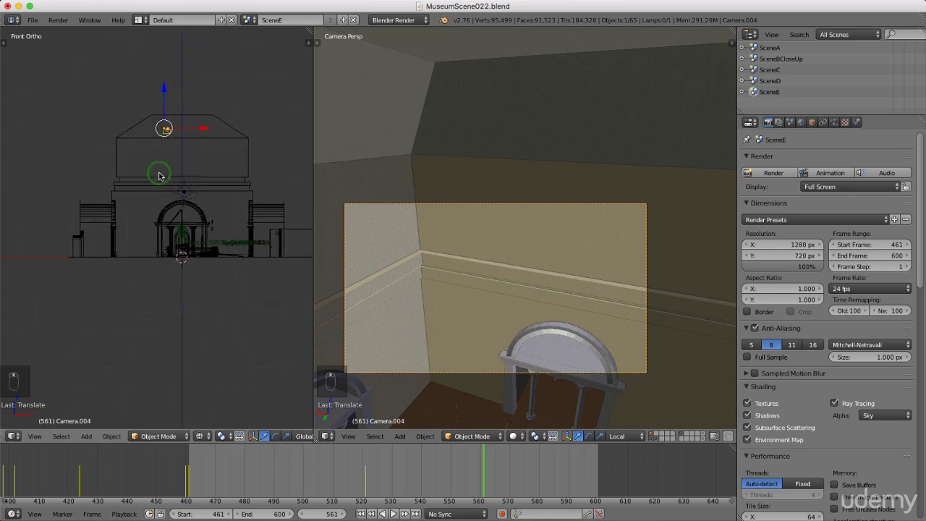
Tilt the camera down around global X until the machine, statue and character are inside the frame
mouse_move(192, 145)
middle_mouse_down()
mouse_move(202, 165)
mouse_move(145, 135)
mouse_move(155, 159)
mouse_move(201, 153)
middle_mouse_up()
scroll(139, 134, "up", 5)
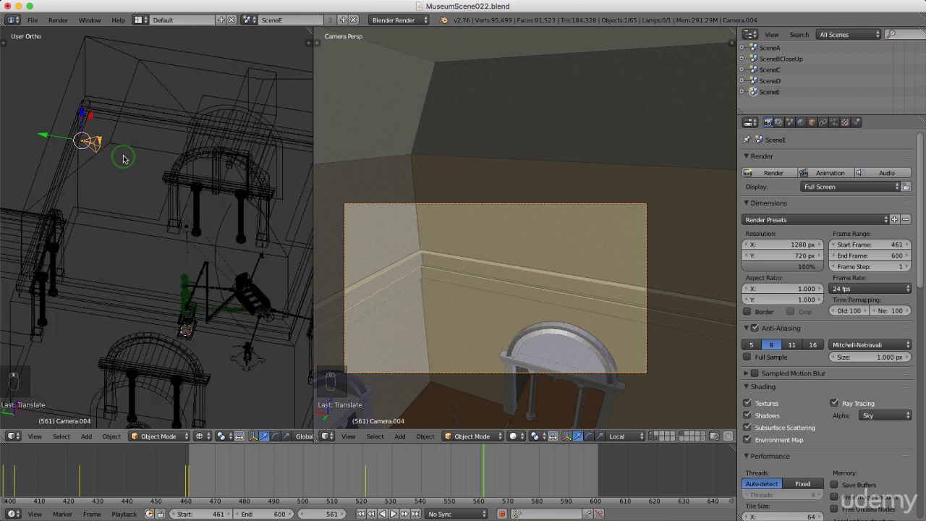
key("ctrl+space")
left_click(207, 157)
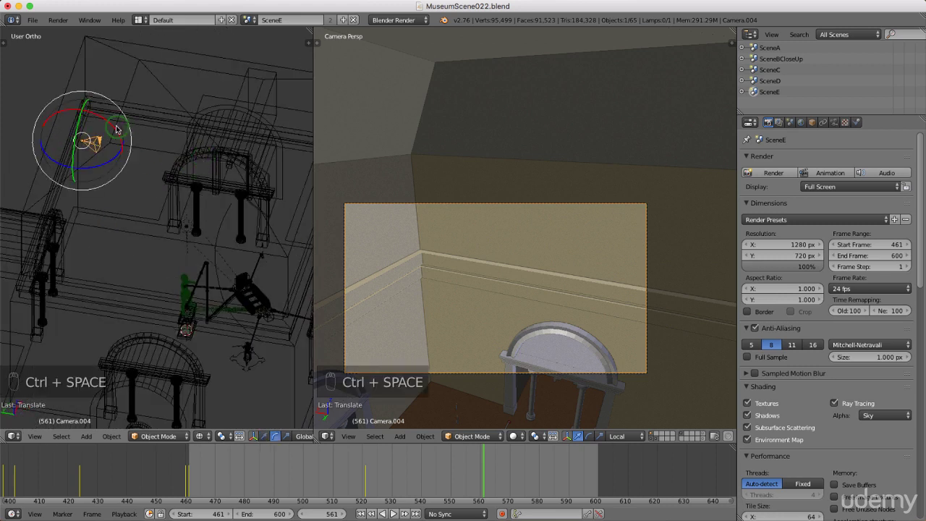
left_click_drag(116, 129, 133, 143)
Shift and slightly lower the camera so the machine sits nearer the middle of the frame with the whole statue visible
key("ctrl+space")
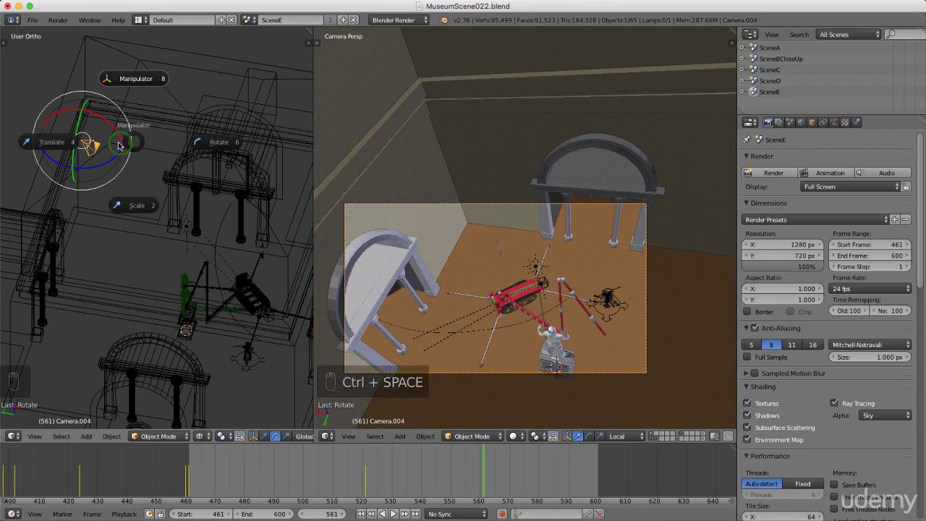
left_click(55, 142)
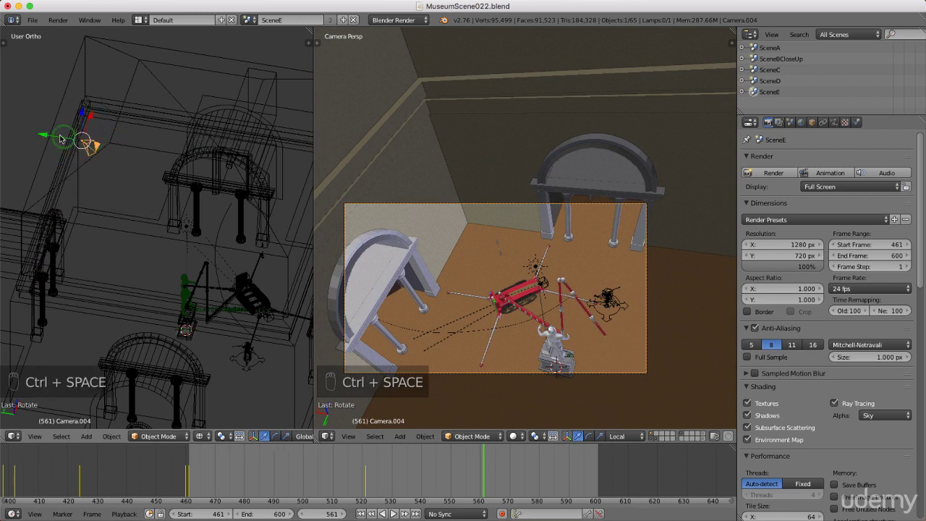
left_click_drag(49, 137, 86, 138)
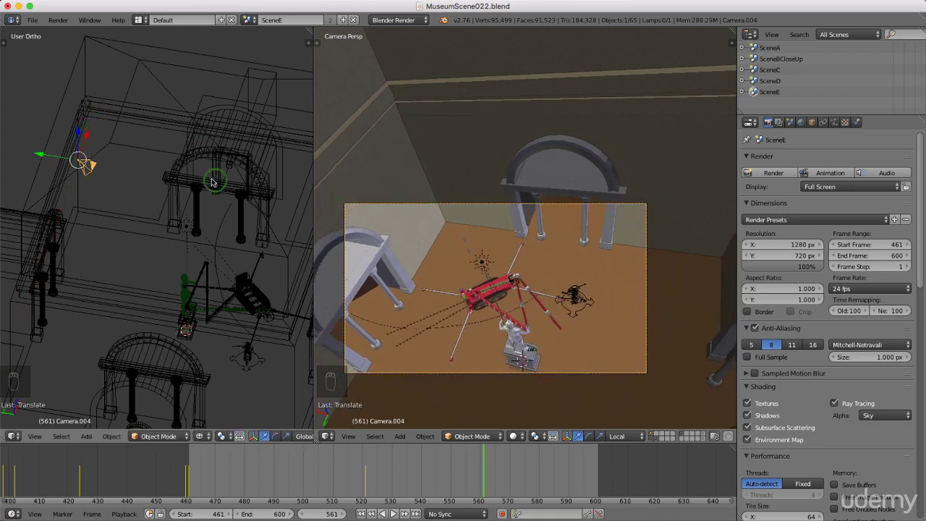
Insert a LocRotScale keyframe for the camera at frame 561 and review the camera move from about frame 519
key("i")
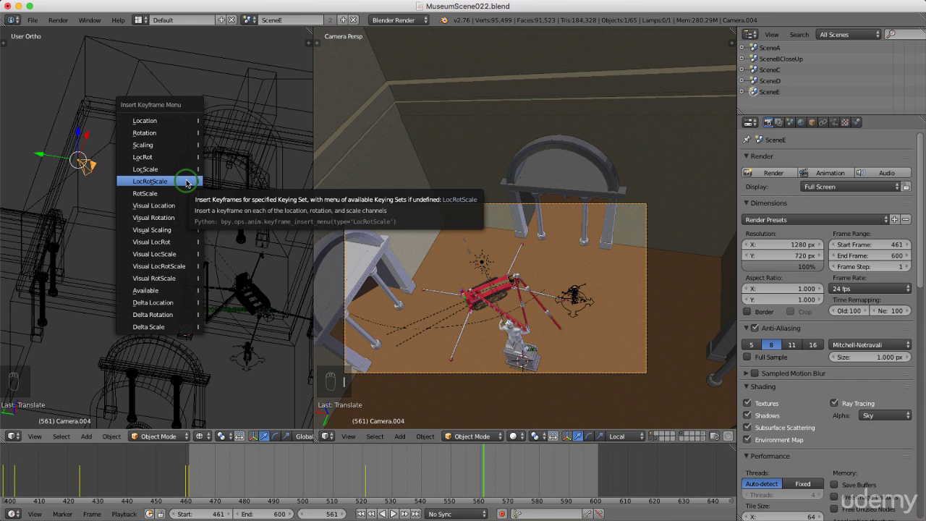
left_click(186, 181)
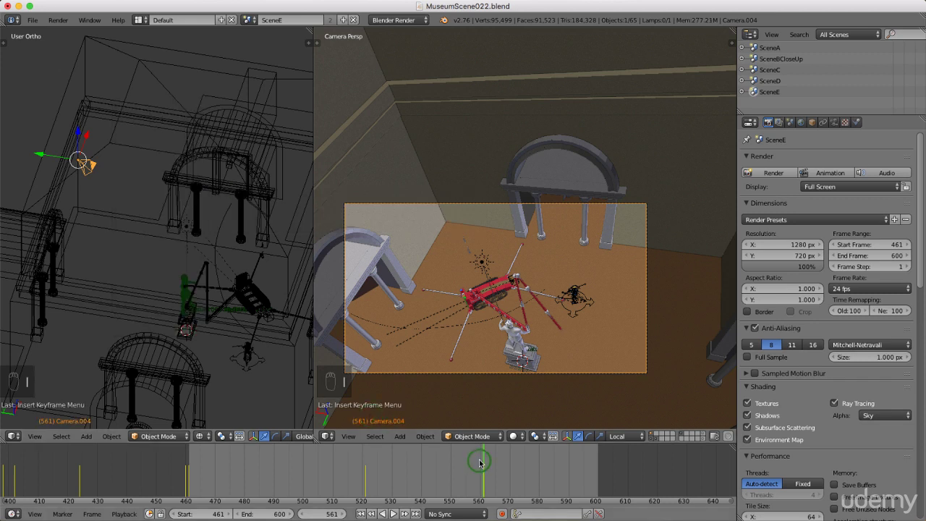
left_click_drag(479, 464, 364, 503)
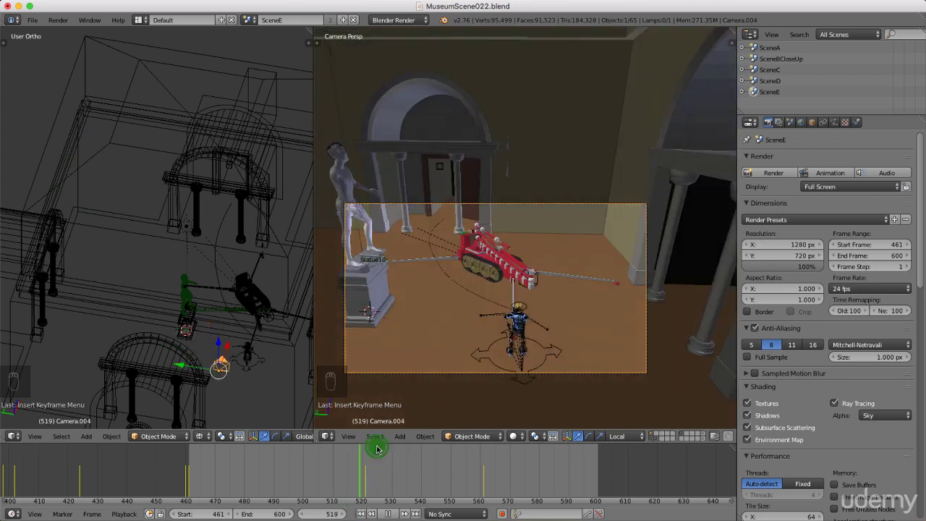
left_click_drag(378, 449, 444, 452)
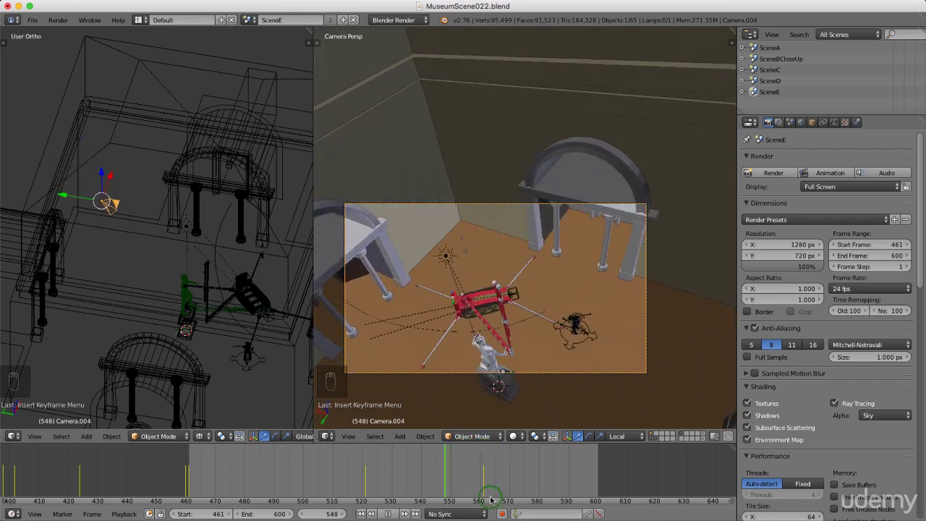
Switch to the Animation screen layout and widen the dope sheet area
left_click(141, 20)
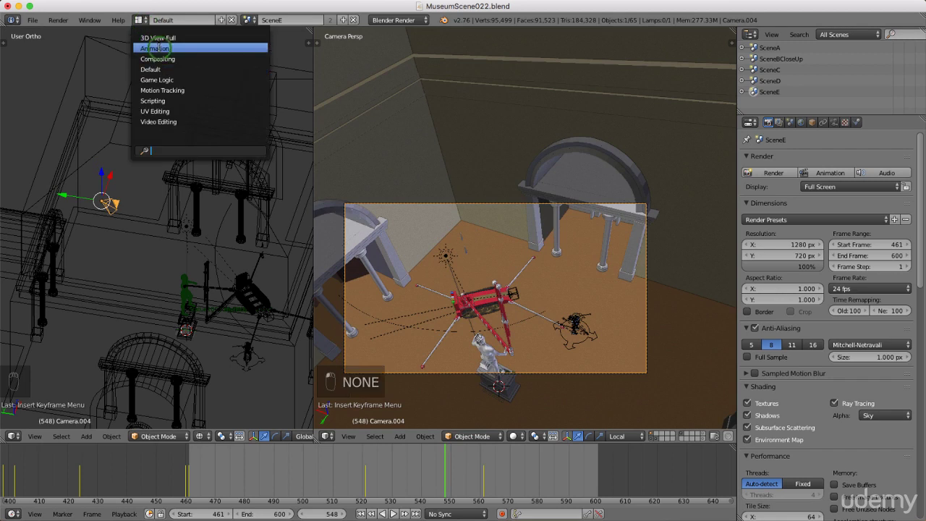
left_click(160, 49)
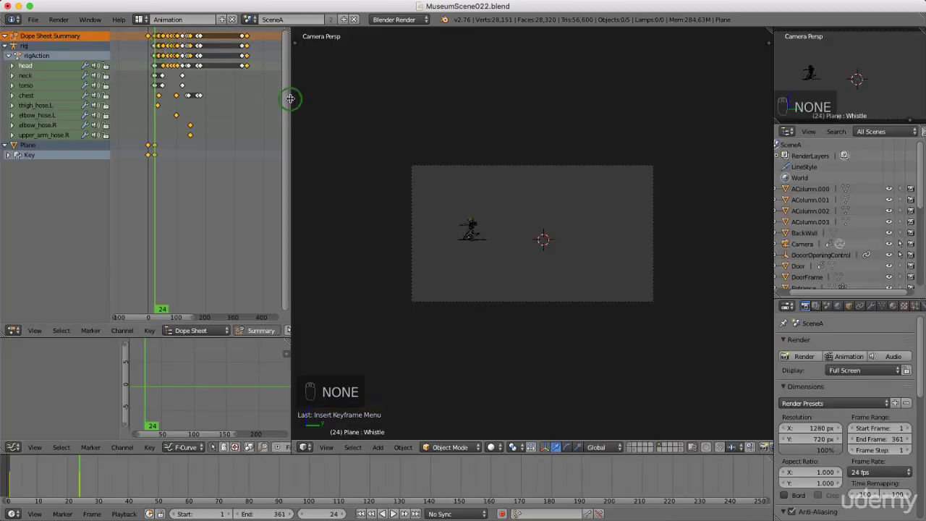
left_click_drag(291, 99, 367, 112)
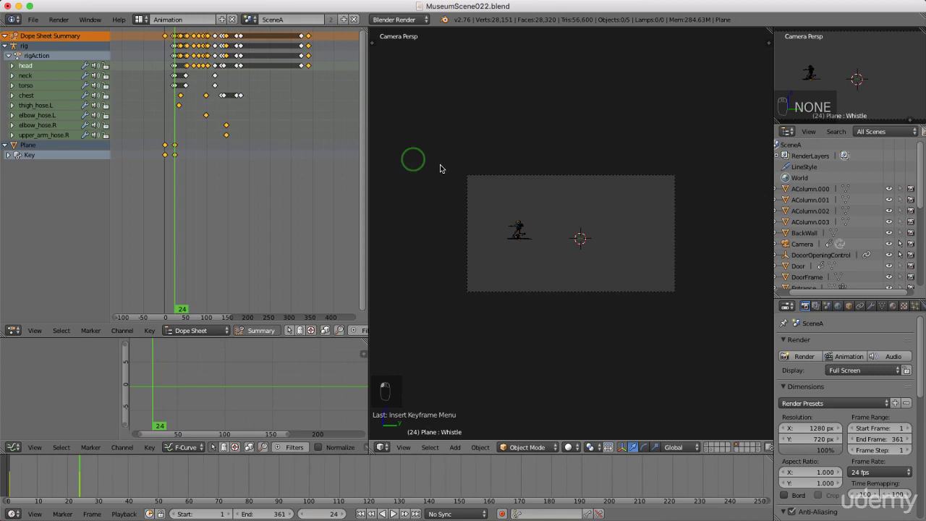
Enlarge the camera view of SceneA and turn on the layers holding the museum room, statue and machine
key("KP_0")
key("KP_0")
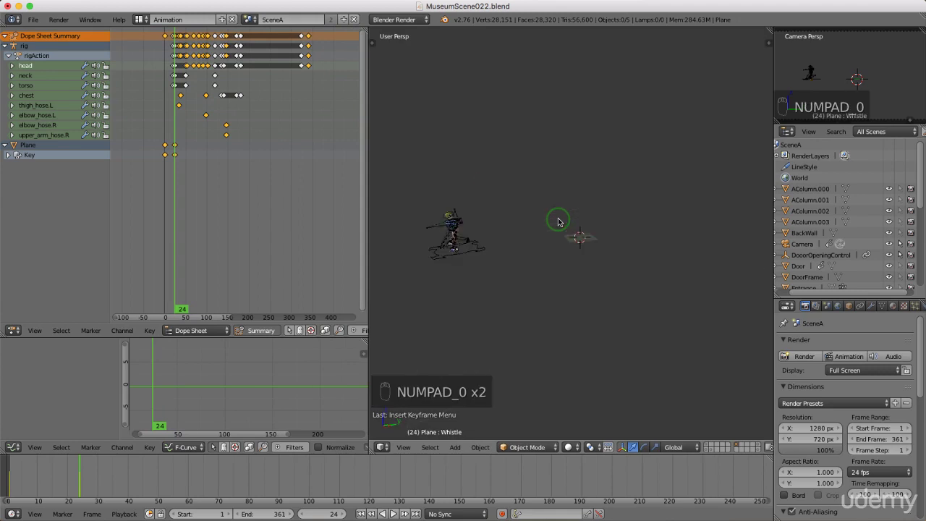
scroll(524, 231, "up", 2)
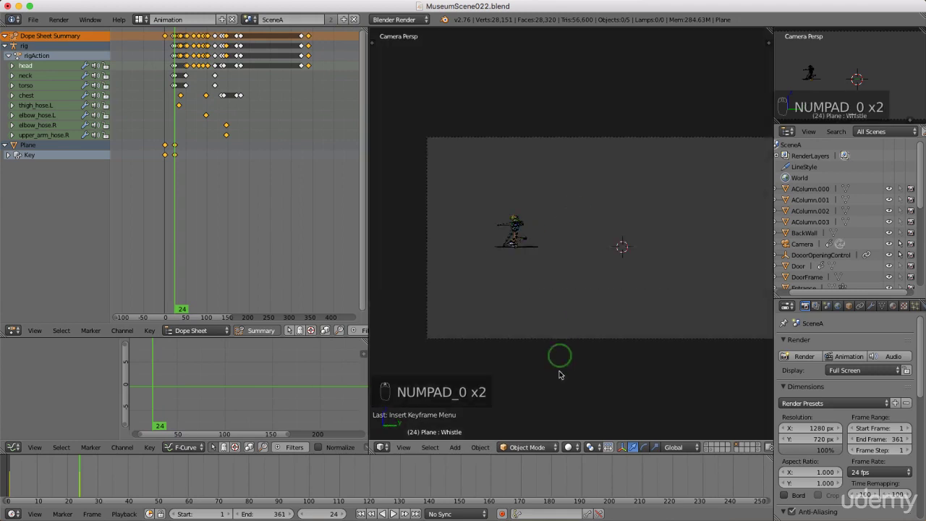
scroll(568, 446, "down", 4)
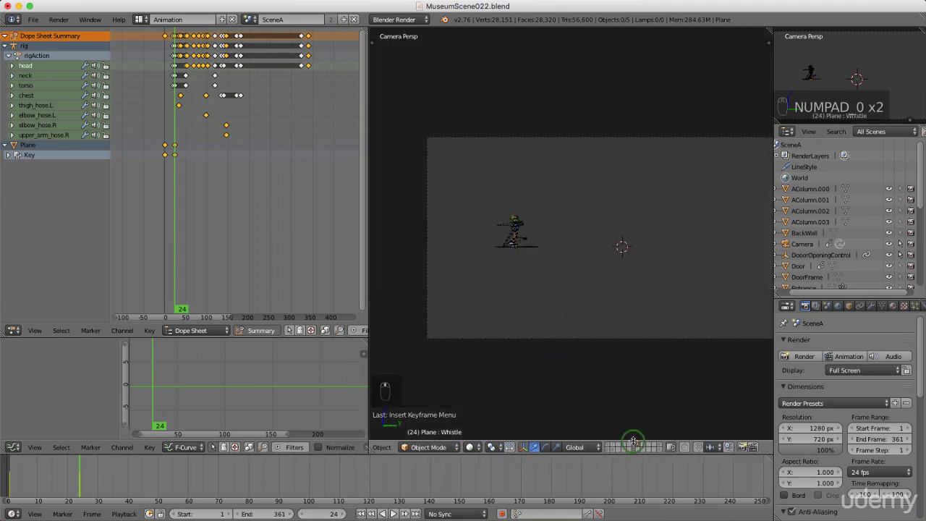
left_click(610, 448)
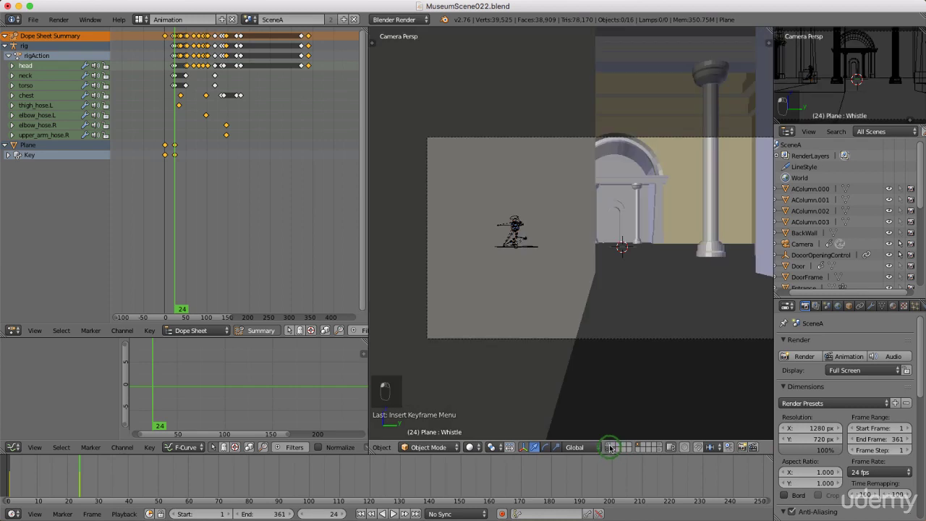
left_click(608, 448, "shift")
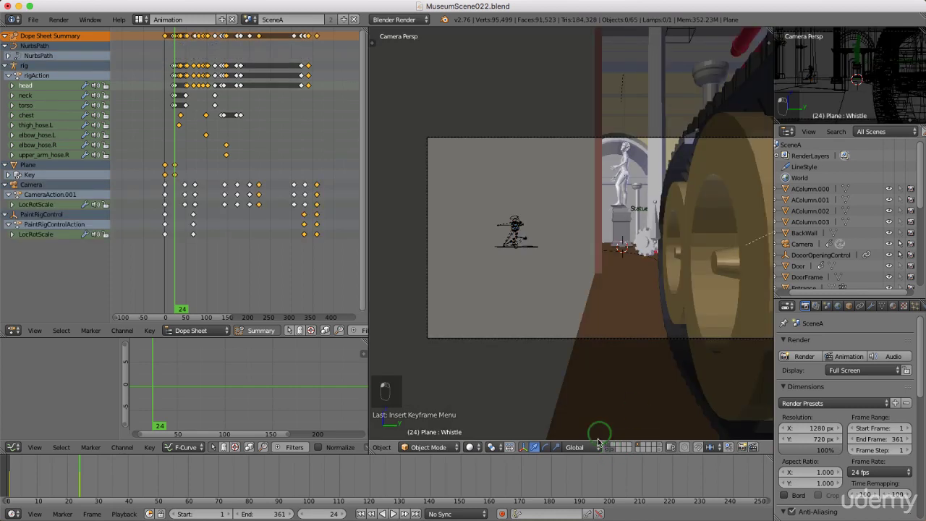
scroll(538, 479, "down", 1)
scroll(538, 479, "down", 1)
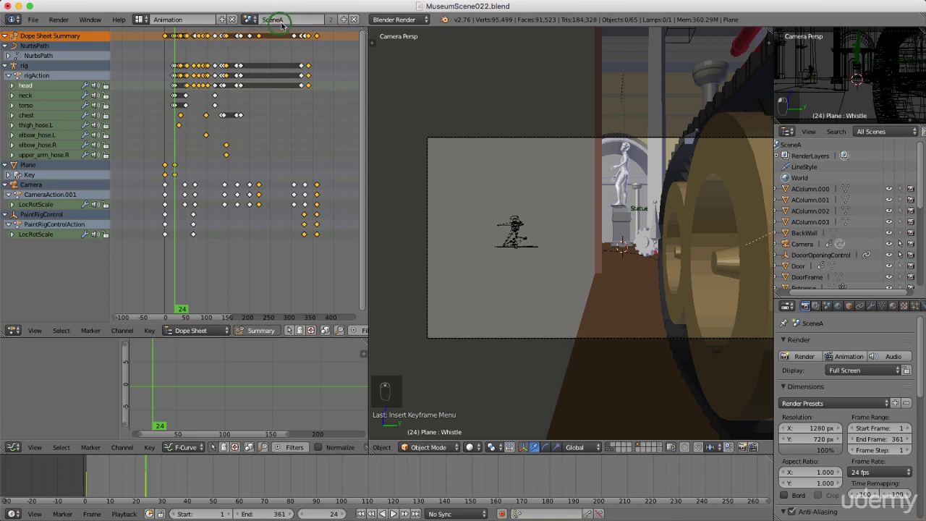
Switch to SceneE and bring the Camera.004 keyframes after frame 350 into view in the dope sheet
left_click(253, 21)
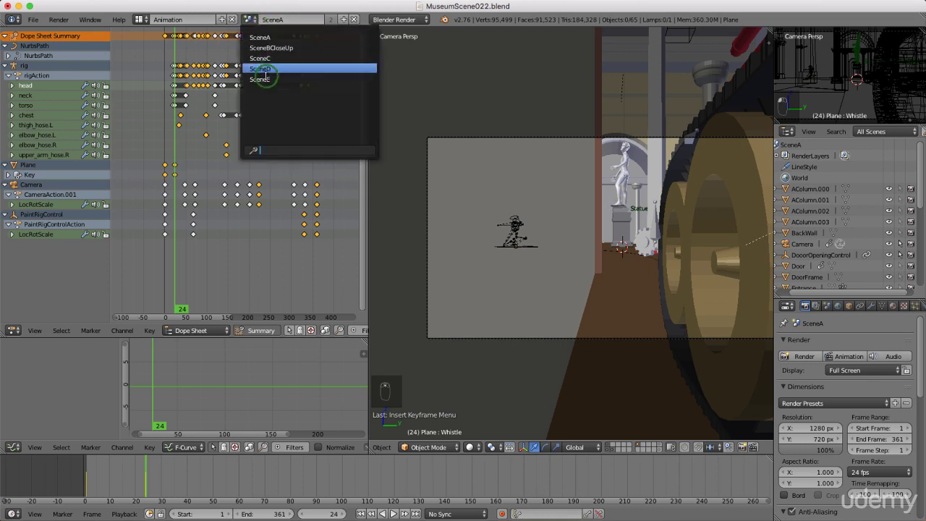
left_click(262, 79)
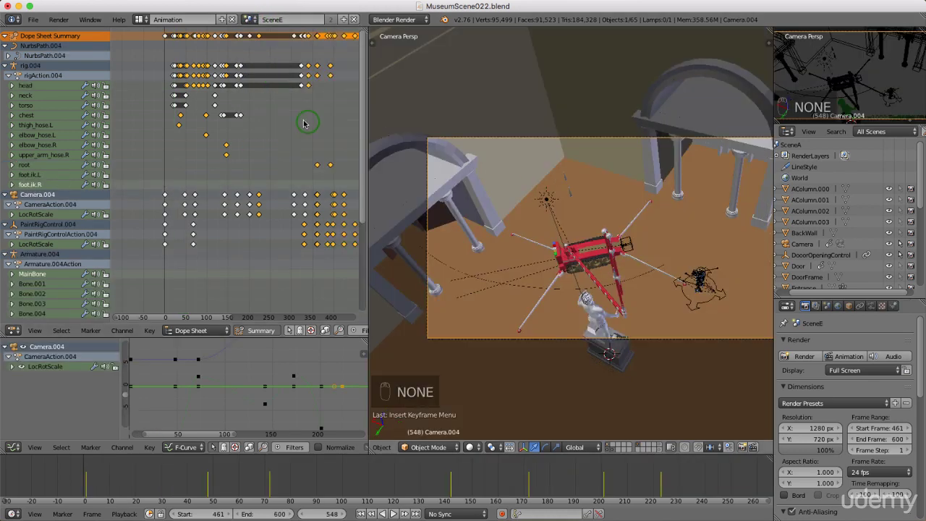
scroll(273, 152, "down", 3)
middle_click_drag(282, 154, 240, 166)
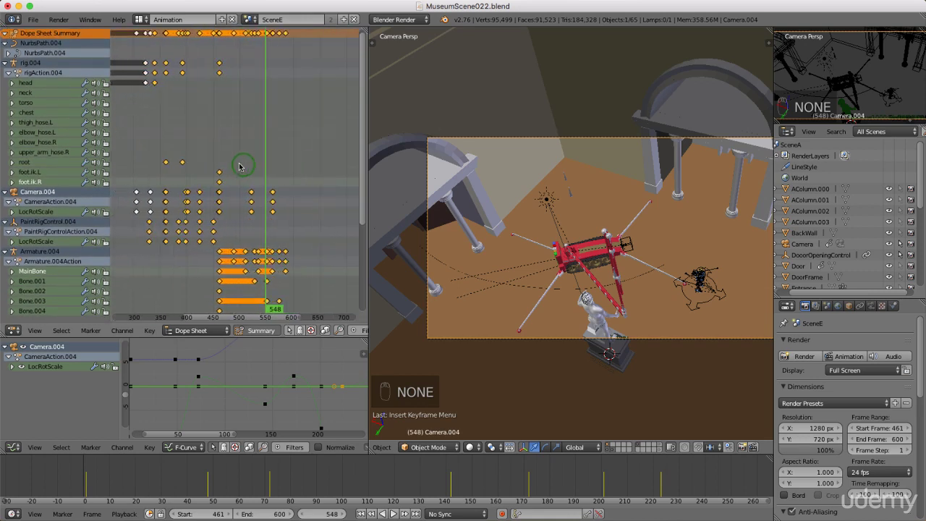
scroll(75, 194, "down", 2)
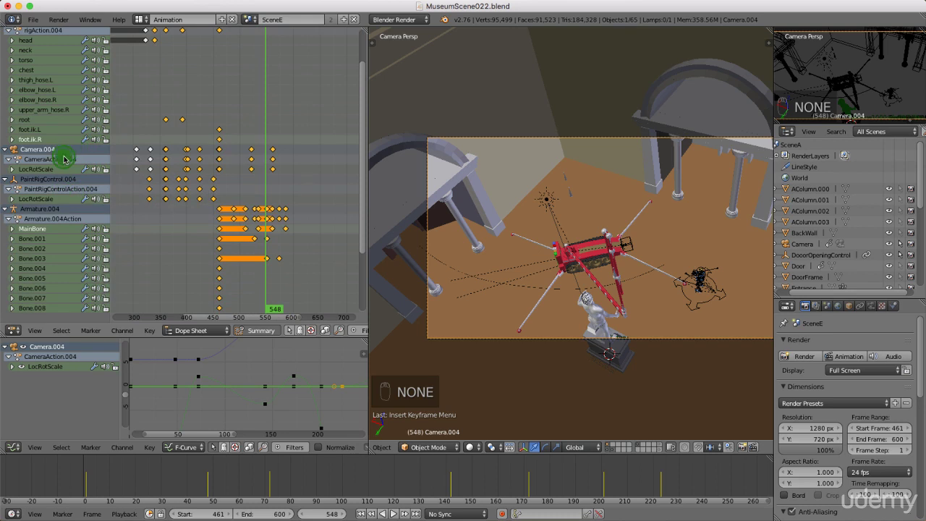
mouse_move(262, 168)
middle_mouse_down("ctrl")
mouse_move(261, 183)
mouse_move(269, 161)
mouse_move(306, 169)
mouse_move(248, 169)
middle_mouse_up("ctrl")
Move the last Camera.004 keyframe from frame 561 to about frame 577 and play back the slower camera move
right_click(285, 150)
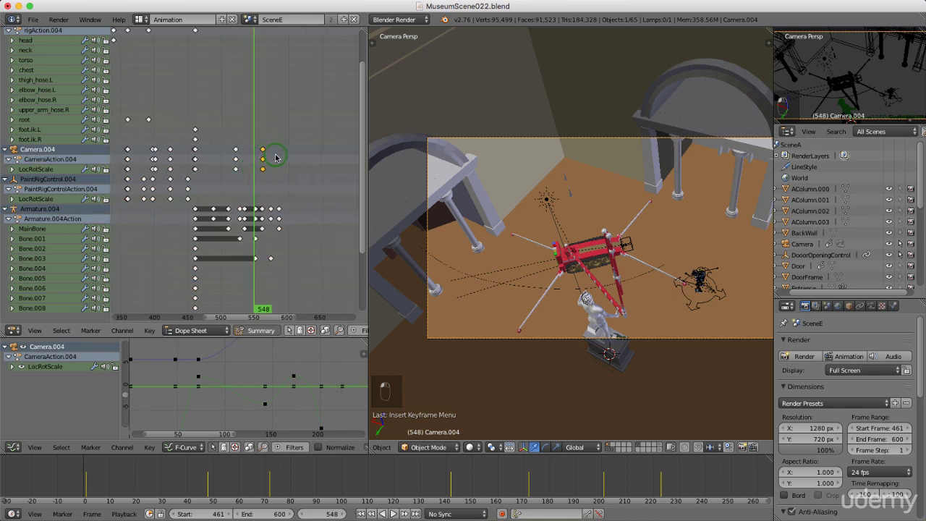
key("g")
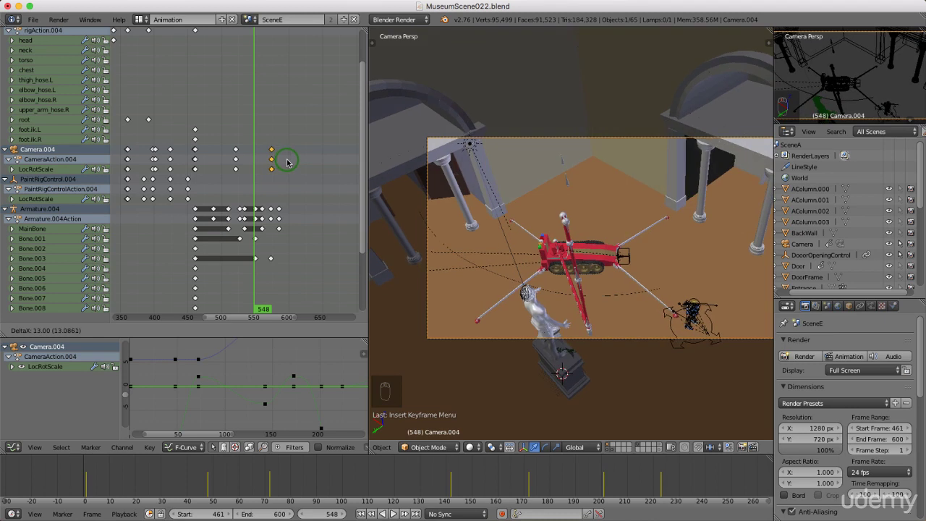
left_click(286, 161)
key("alt+a")
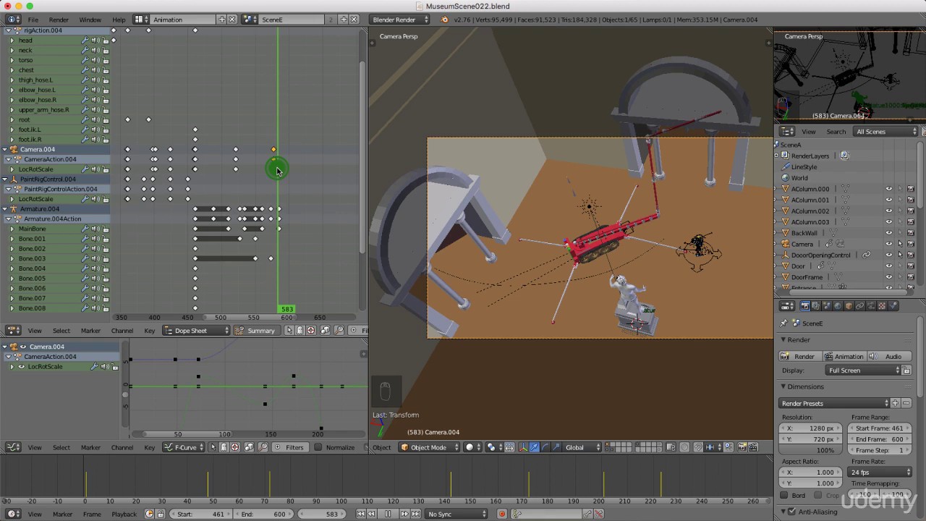
key("alt+a")
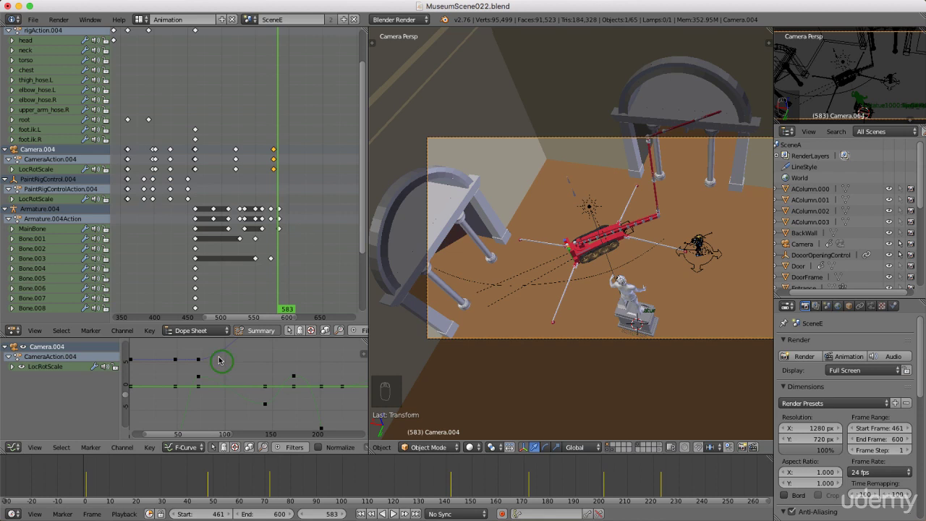
key("Home")
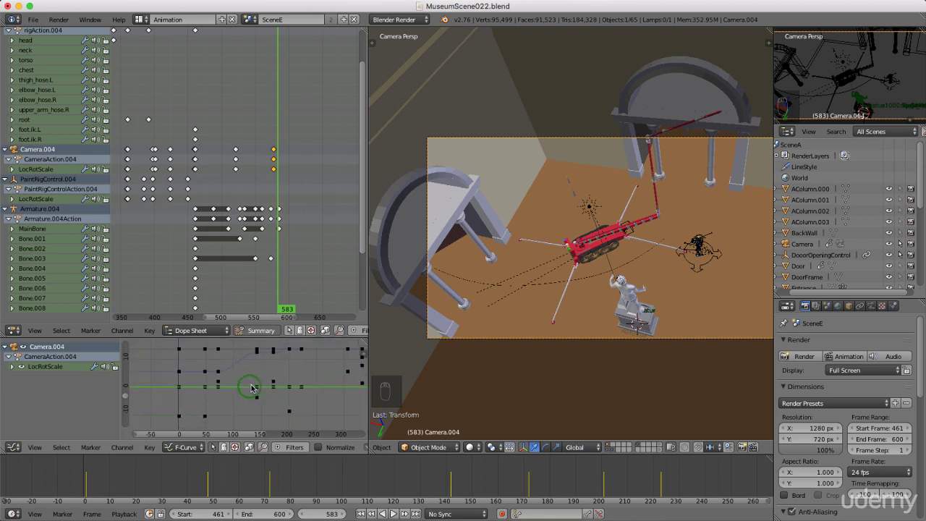
key("Home")
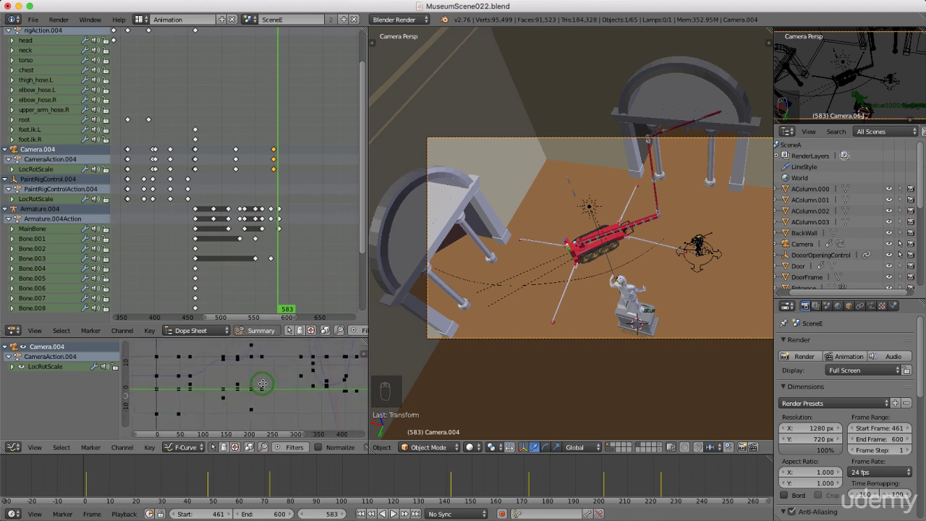
scroll(322, 382, "up", 2)
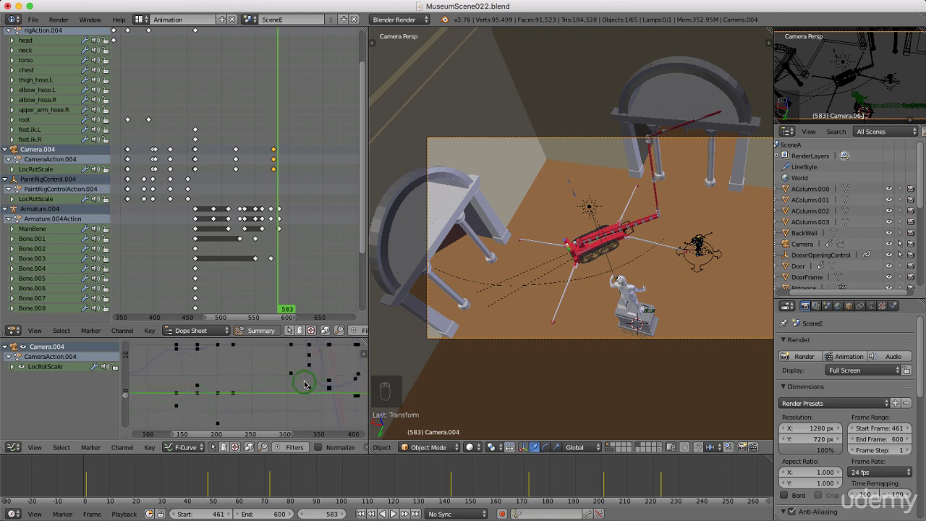
scroll(328, 389, "down", 2)
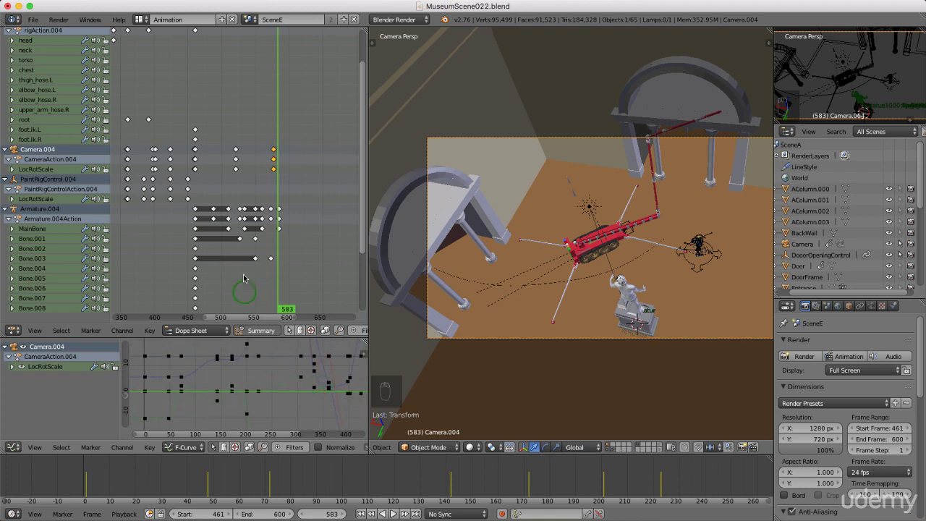
Return to the Default screen layout
left_click(150, 17)
left_click(147, 22)
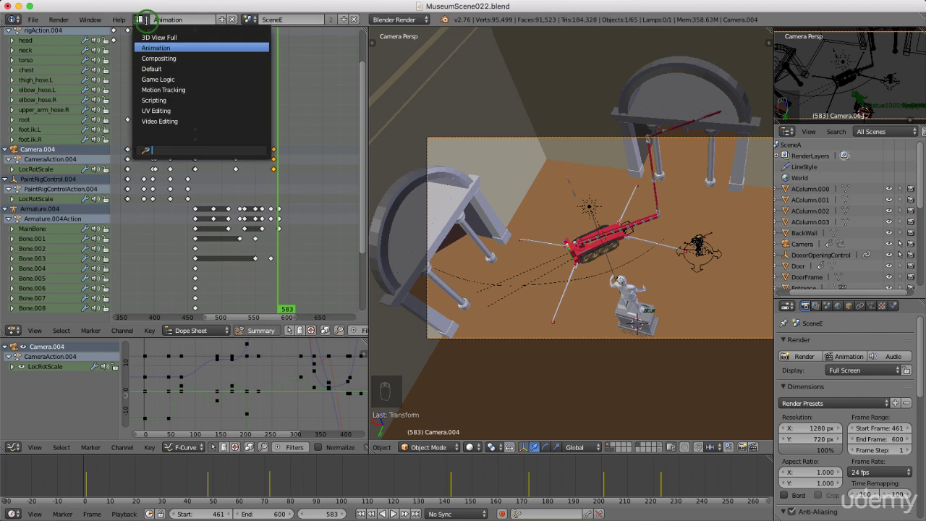
left_click(156, 67)
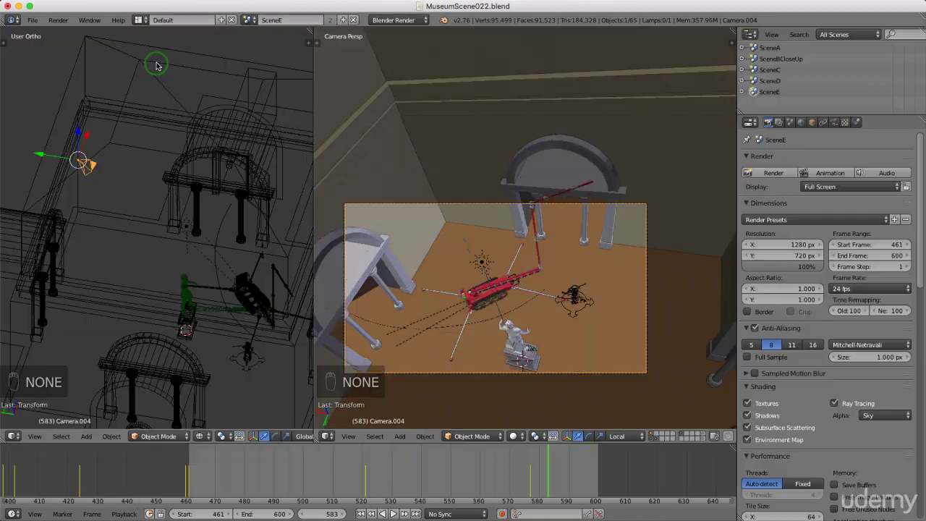
At frame 590, rotate Camera.004 to tilt its view upward and insert a LocRotScale keyframe
left_click(367, 254)
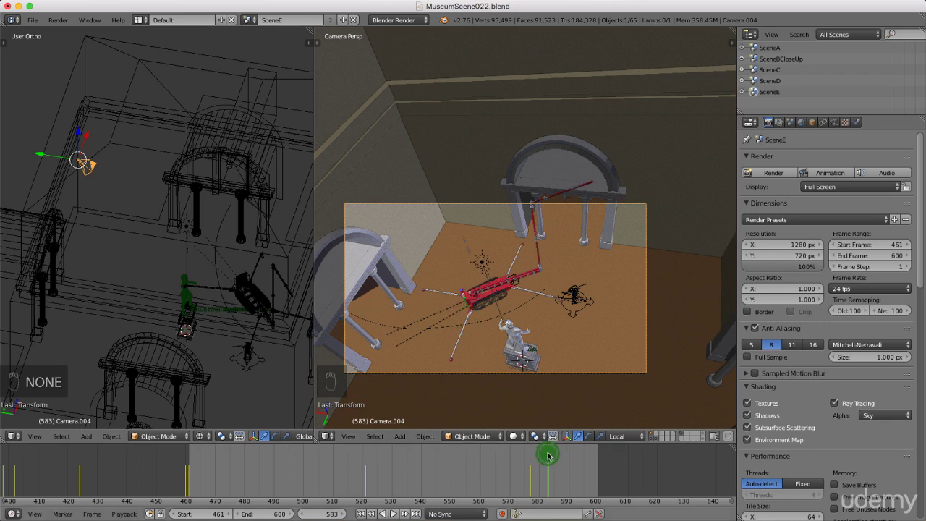
left_click_drag(549, 455, 566, 457)
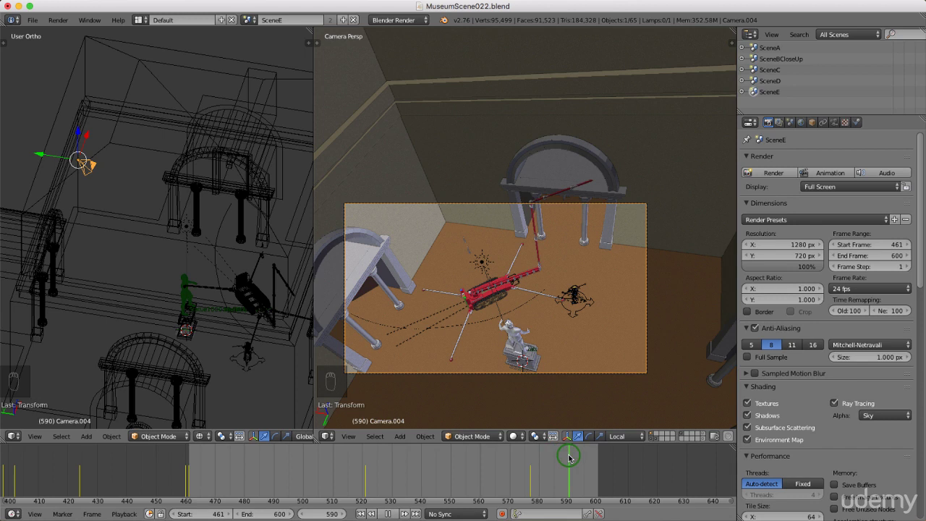
key("ctrl+space")
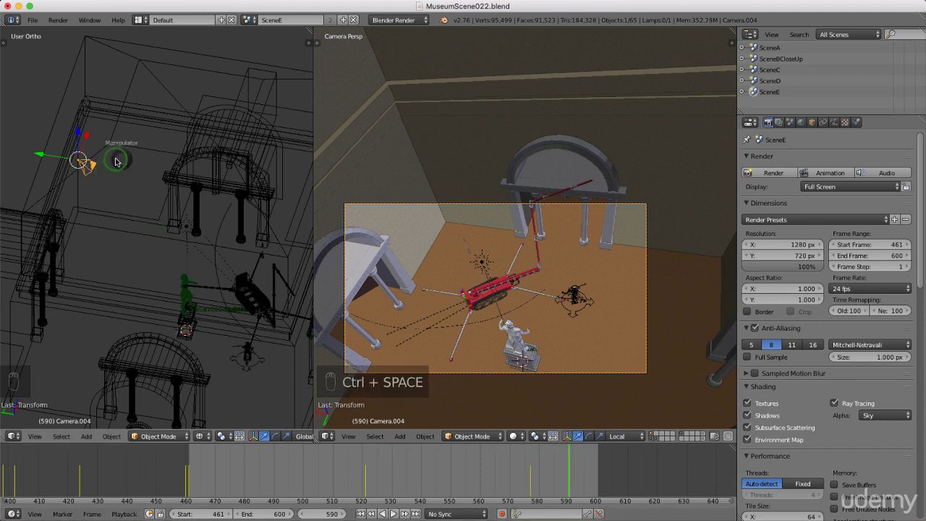
left_click(109, 153)
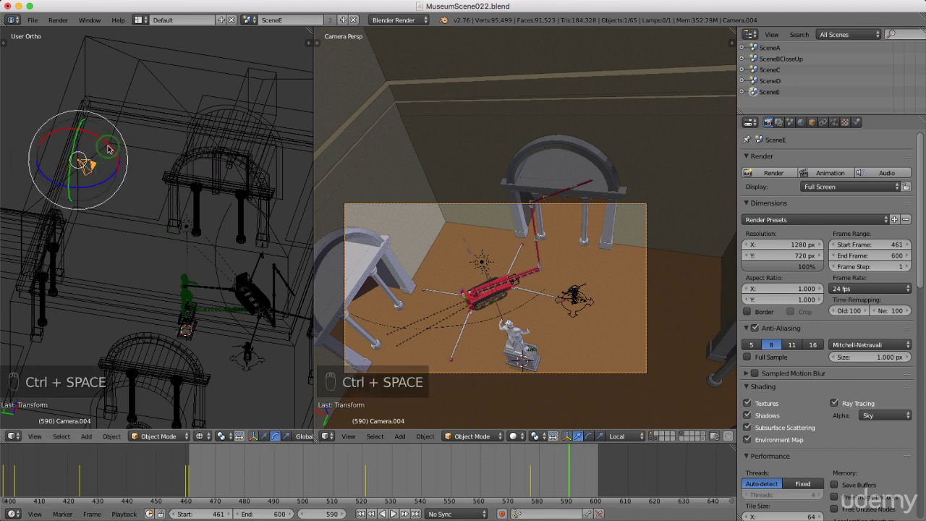
left_click_drag(107, 152, 94, 176)
key("i")
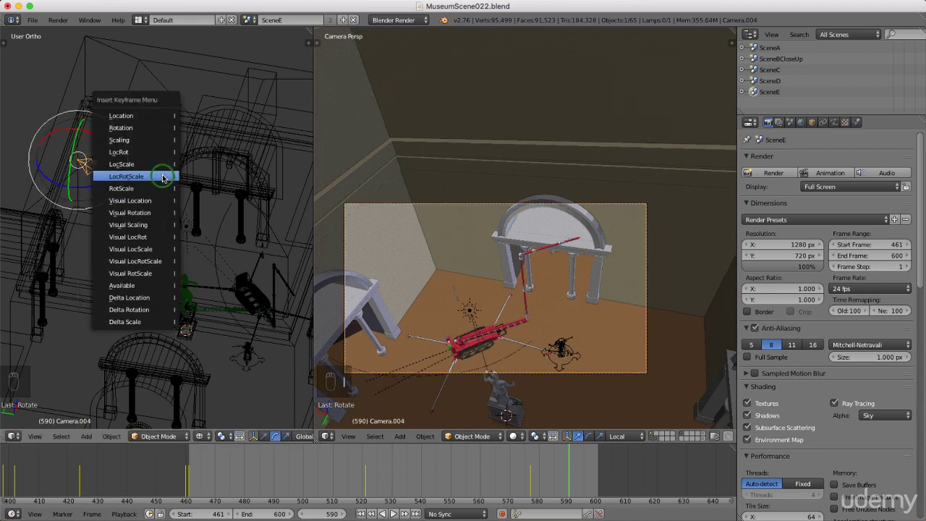
left_click(164, 178)
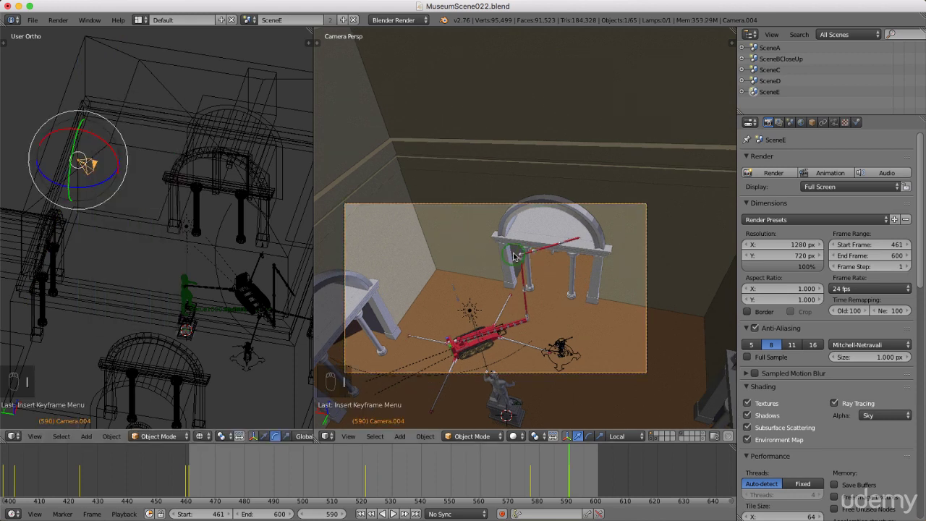
Turn off the layer holding the museum room walls and display the user view in Solid shading
scroll(246, 231, "down", 4)
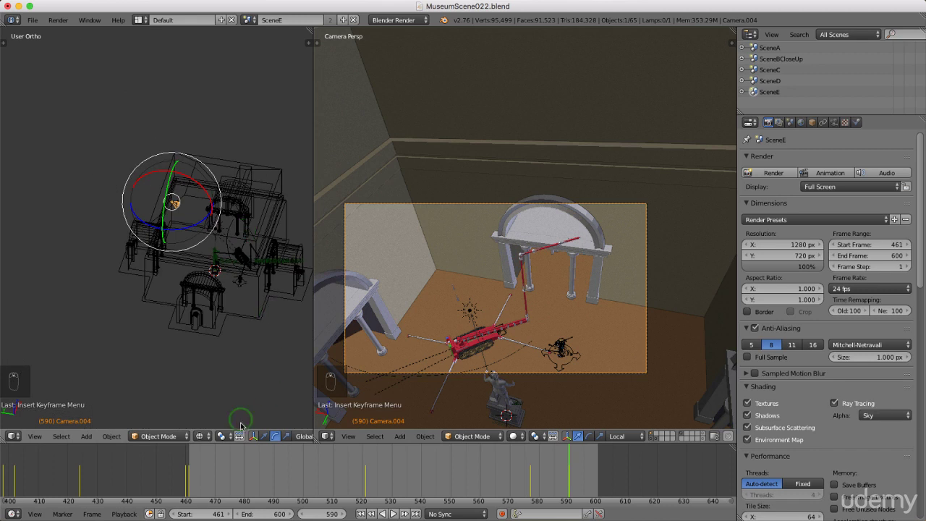
middle_click_drag(241, 425, 115, 438)
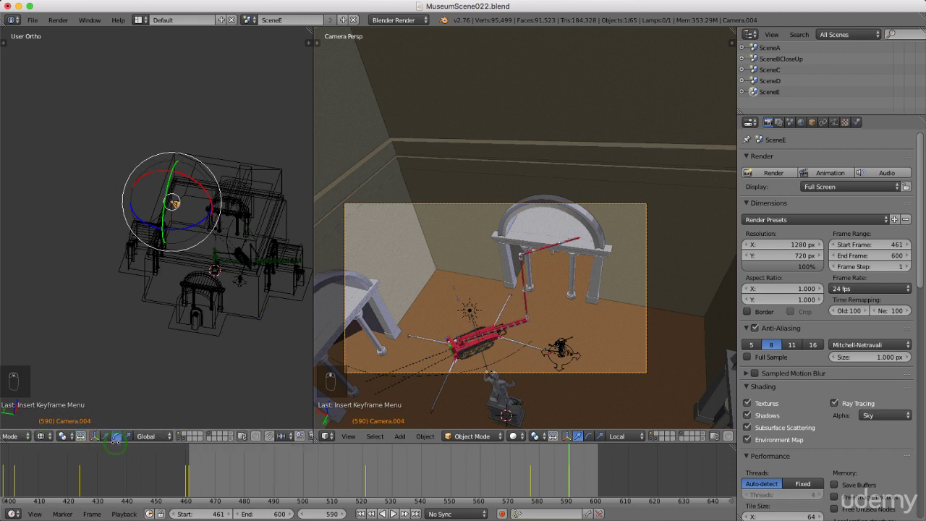
left_click(177, 437)
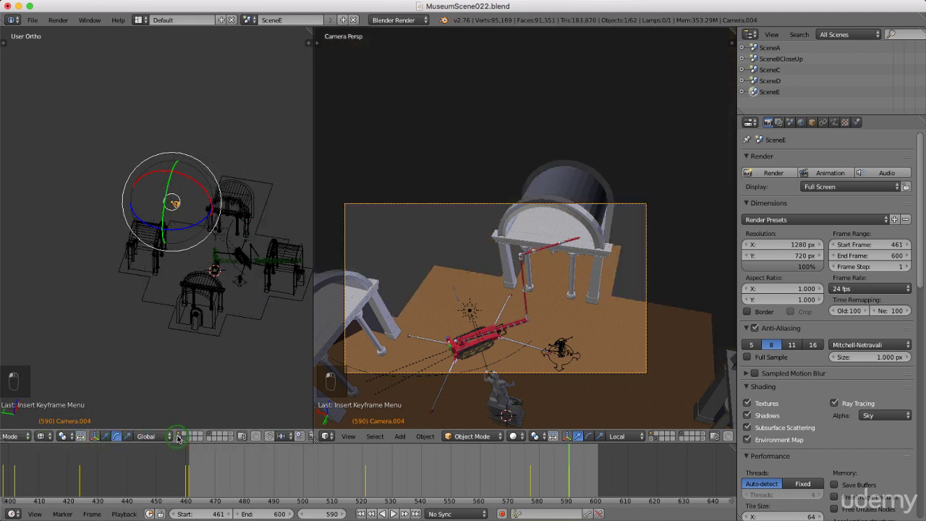
key("z")
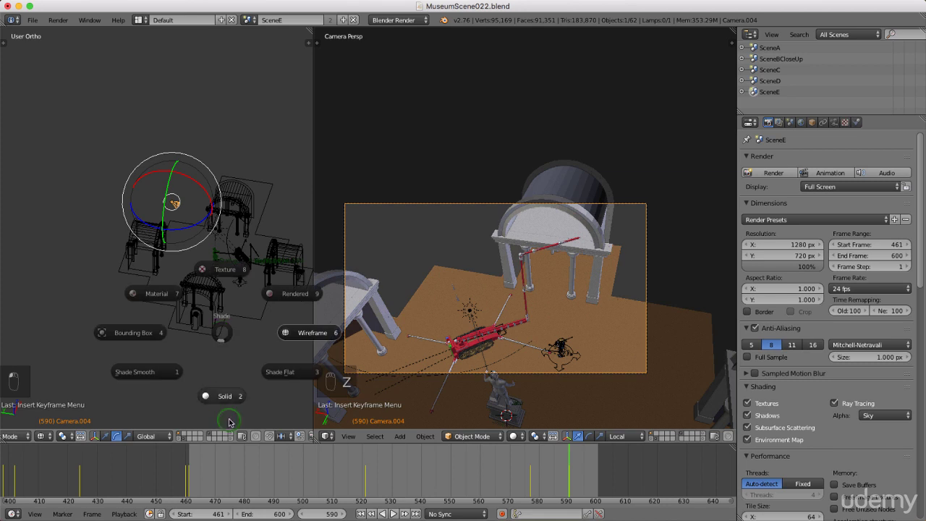
left_click(223, 395)
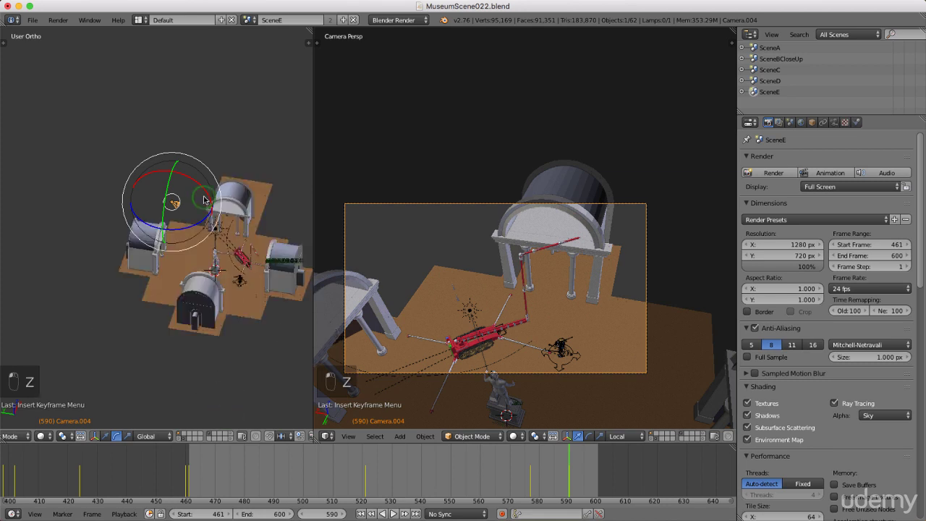
Select the bone at the joint between the striped boom and the upright arm segment, and set the transform orientation to Local
scroll(231, 297, "up", 2)
middle_click_drag(145, 273, 191, 150)
scroll(190, 151, "up", 8)
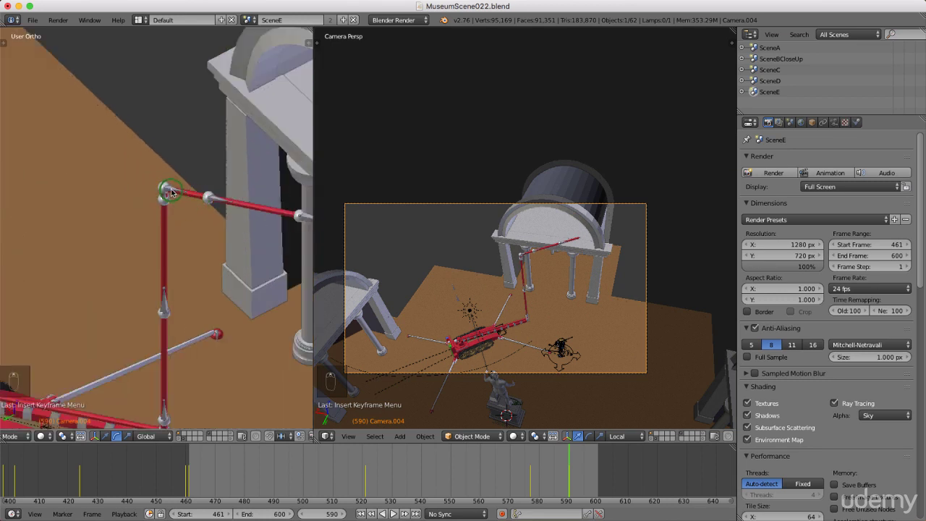
scroll(176, 179, "down", 2)
scroll(169, 367, "up", 3)
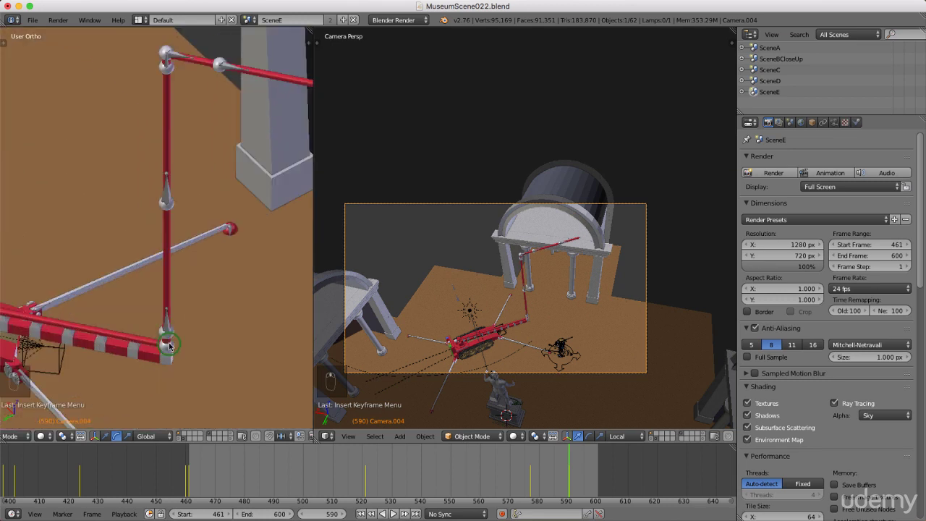
right_click(167, 327)
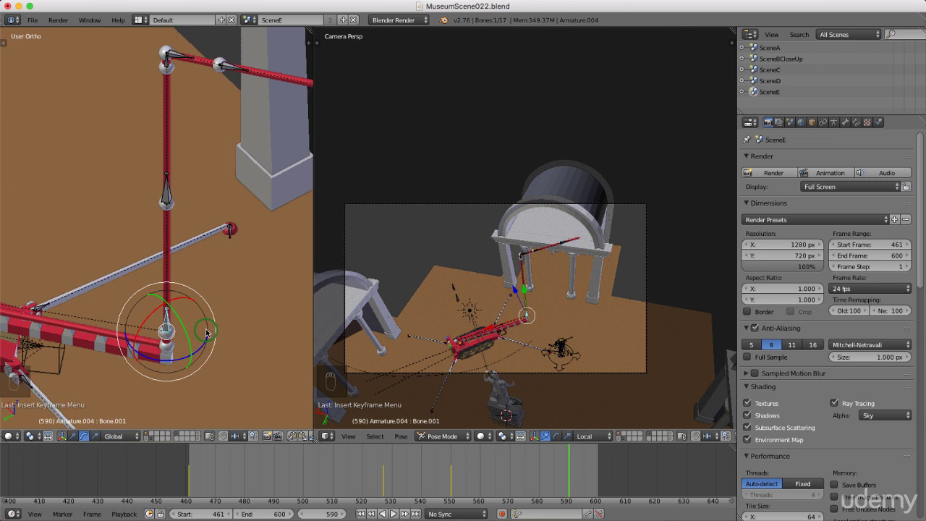
key("alt+space")
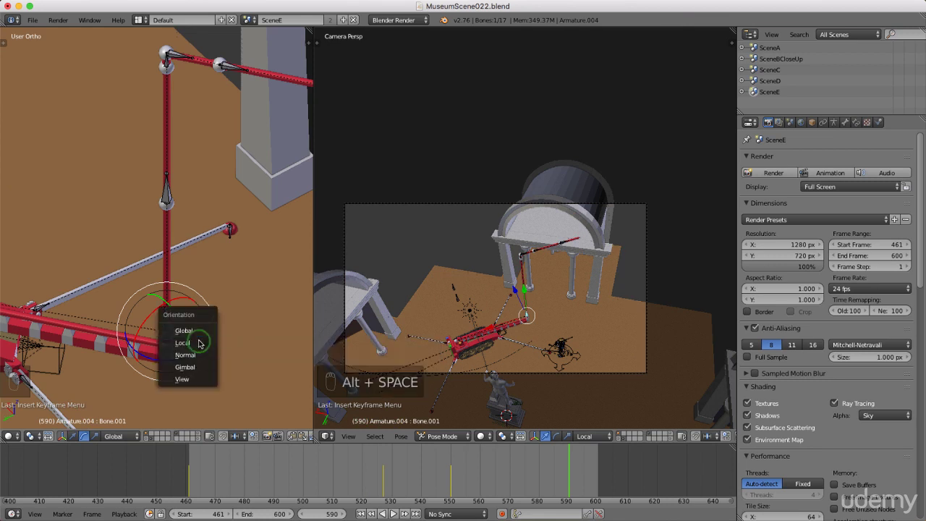
left_click(199, 343)
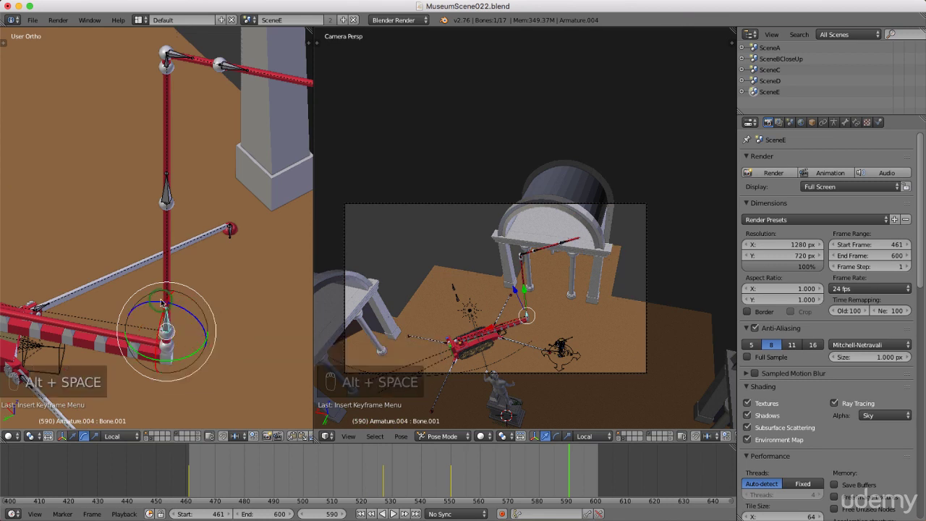
Insert a keyframe for the upright arm segment's bone at frame 578
middle_click_drag(165, 307, 161, 301)
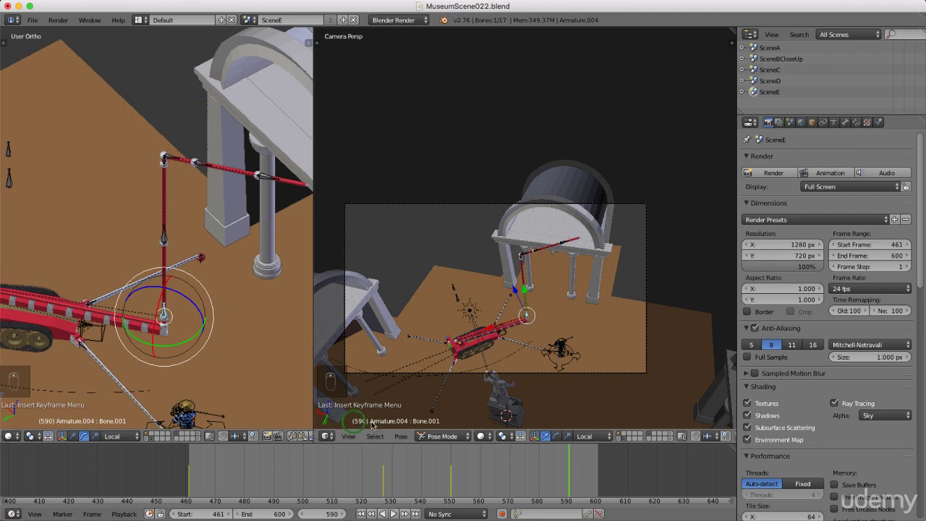
left_click_drag(548, 461, 533, 463)
key("i")
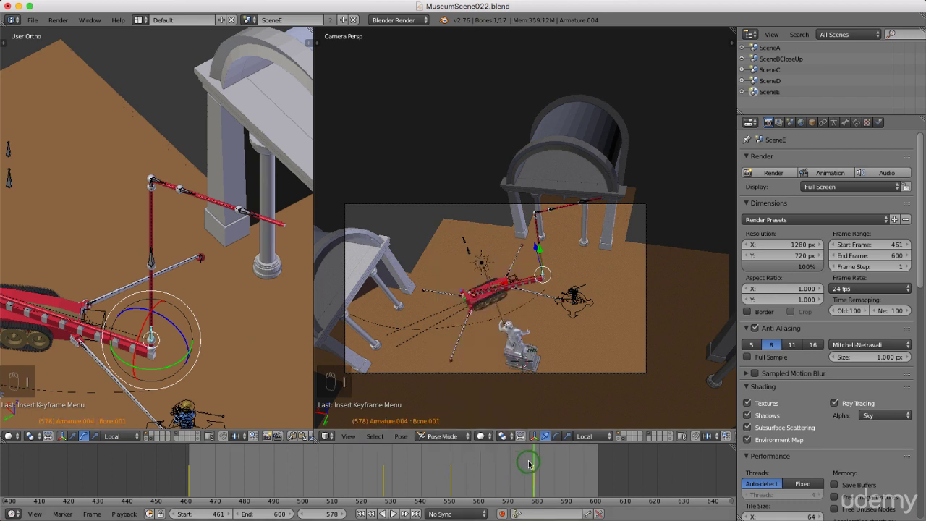
At frame 586, rotate the upright arm segment's bone about -24° around its local axis and insert a keyframe
left_click_drag(536, 464, 557, 464)
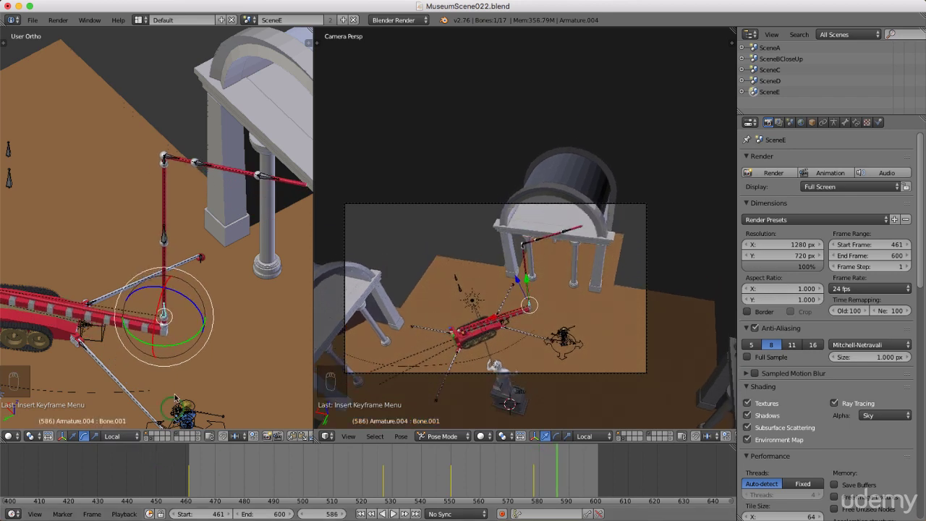
left_click(194, 304)
left_click_drag(194, 305, 181, 298)
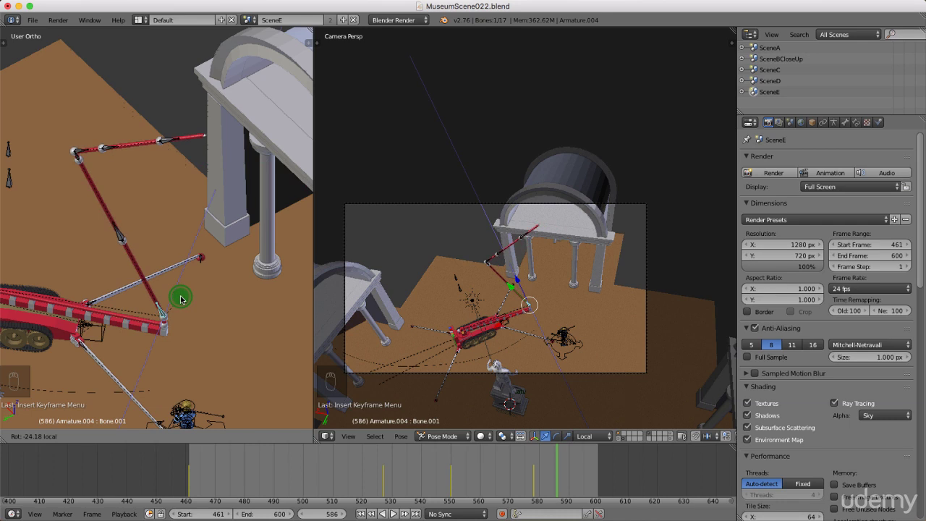
left_click_drag(181, 298, 181, 298)
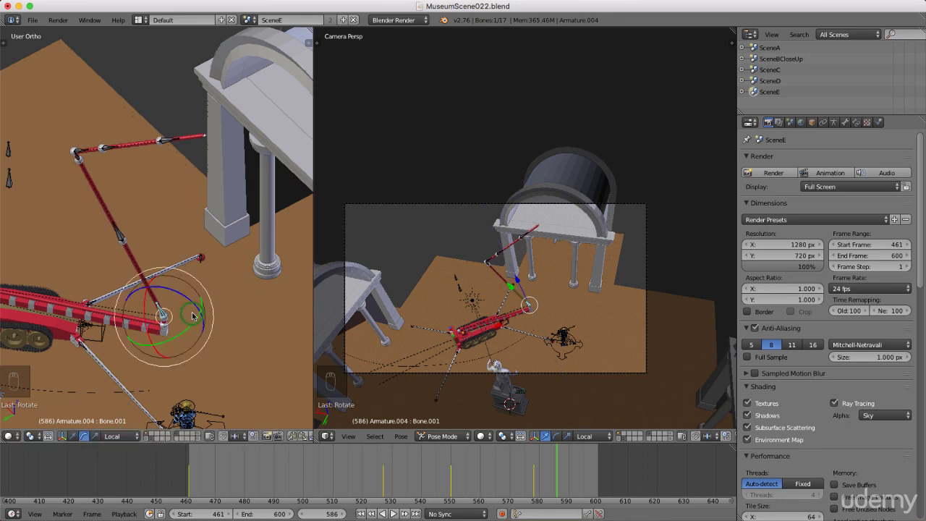
key("i")
left_click(192, 314)
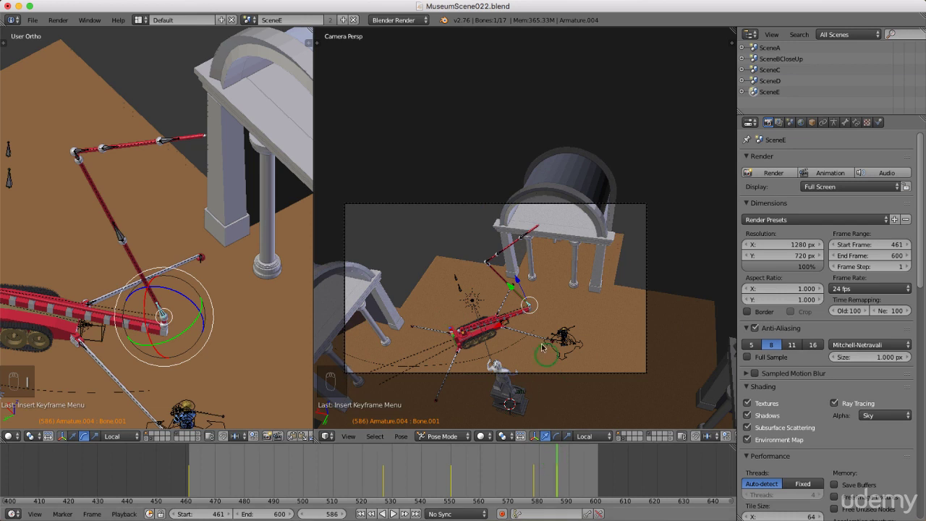
At frame 594, rotate MainBone at the boom's base to swing the boom away from the machine body, and insert a keyframe
mouse_move(207, 297)
middle_mouse_down()
mouse_move(160, 289)
mouse_move(196, 306)
middle_mouse_up()
scroll(125, 312, "up", 6)
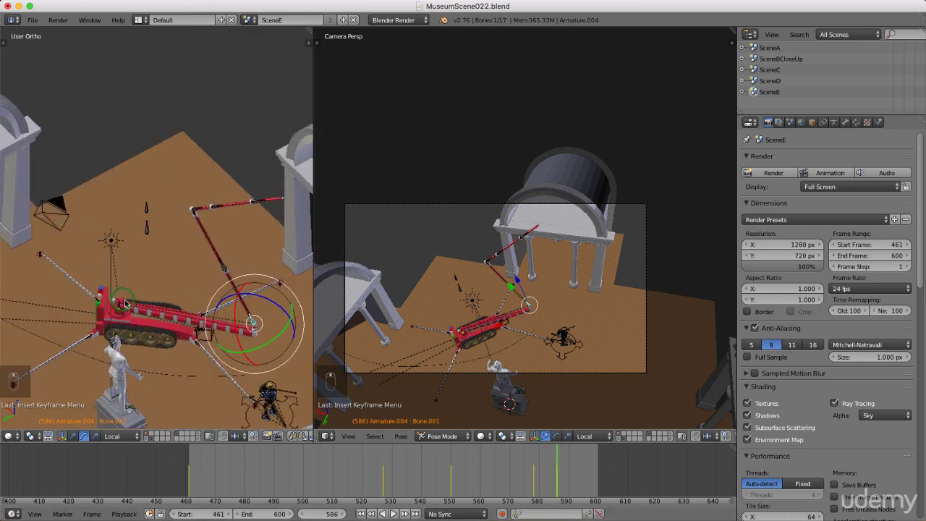
scroll(121, 310, "up", 4)
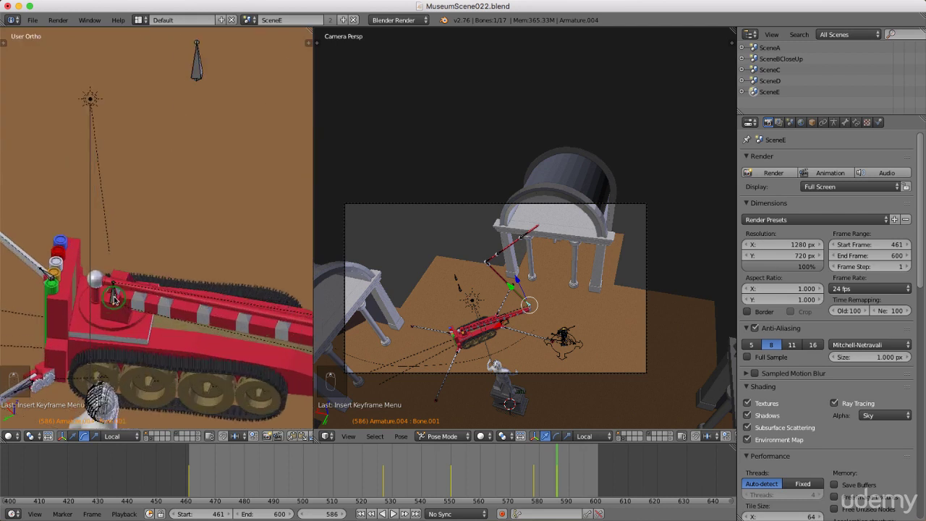
right_click(114, 299)
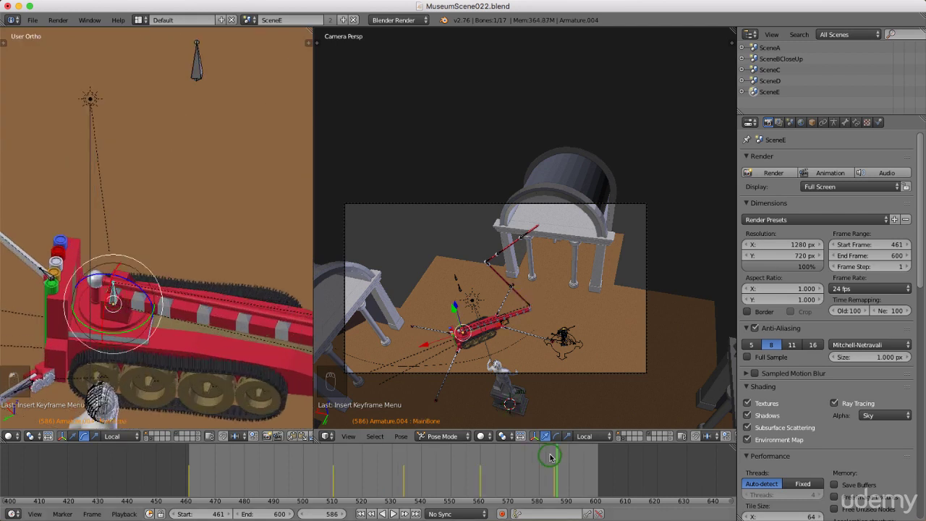
left_click_drag(550, 457, 580, 469)
left_click_drag(121, 333, 138, 307)
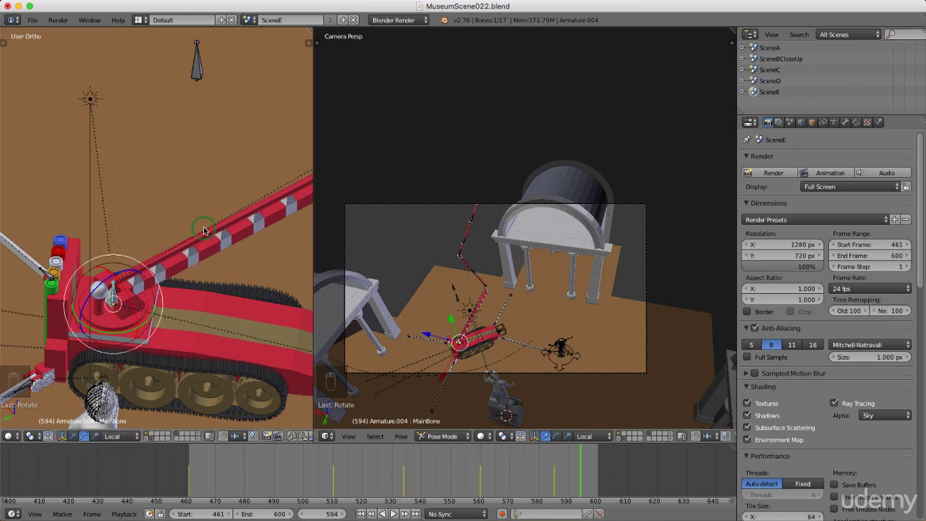
key("i")
left_click(201, 230)
Turn the layer holding the museum room walls back on
middle_click_drag(120, 281, 130, 272)
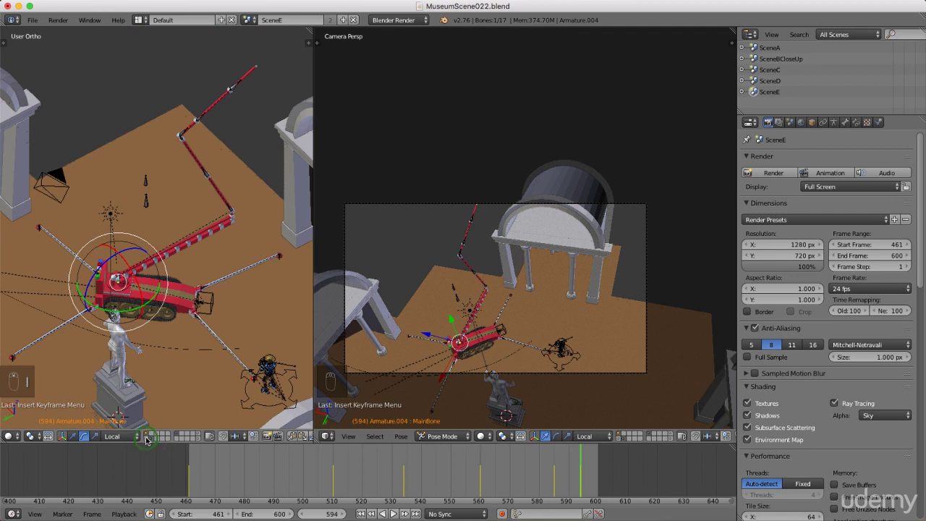
left_click(145, 439)
left_click(443, 309)
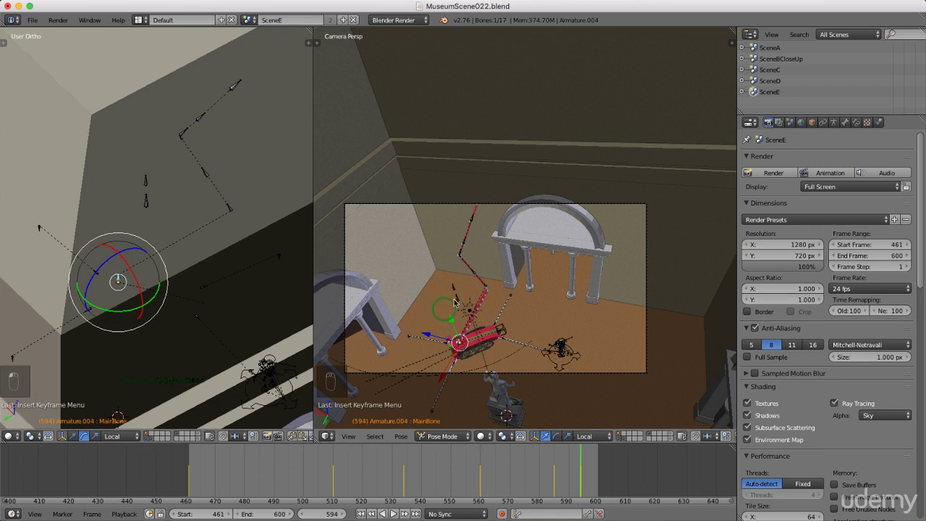
Extend the scene's frame range by setting the end frame to 640
scroll(469, 255, "up", 4)
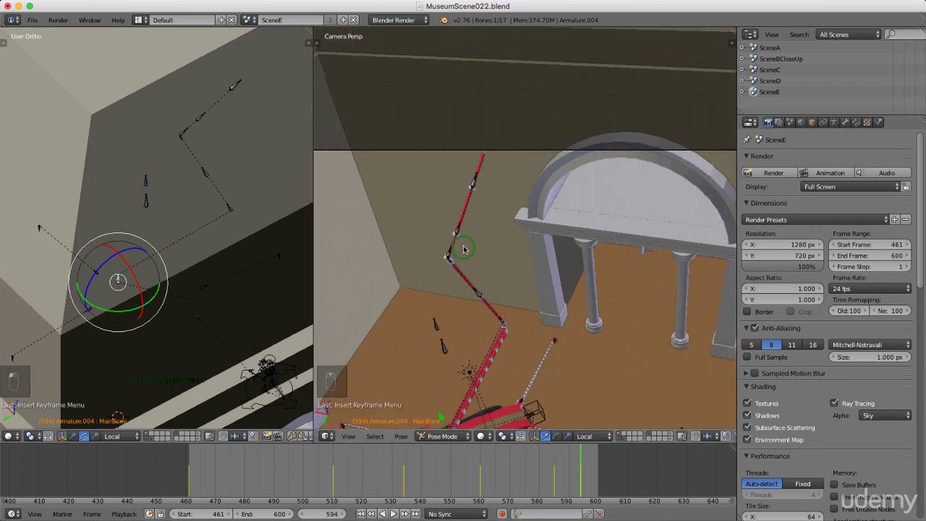
scroll(463, 250, "up", 2)
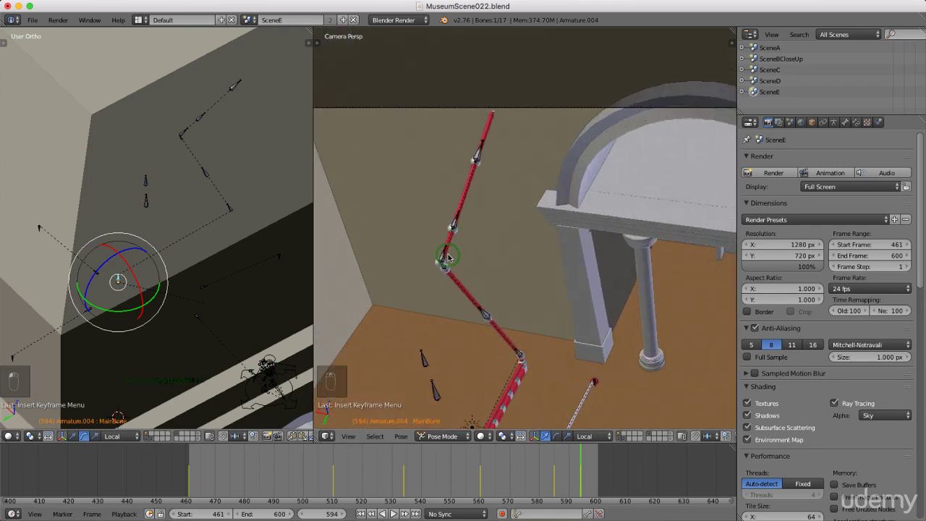
left_click(261, 514)
mouse_move(261, 514)
left_mouse_down()
mouse_move(286, 514)
mouse_move(263, 514)
left_mouse_up()
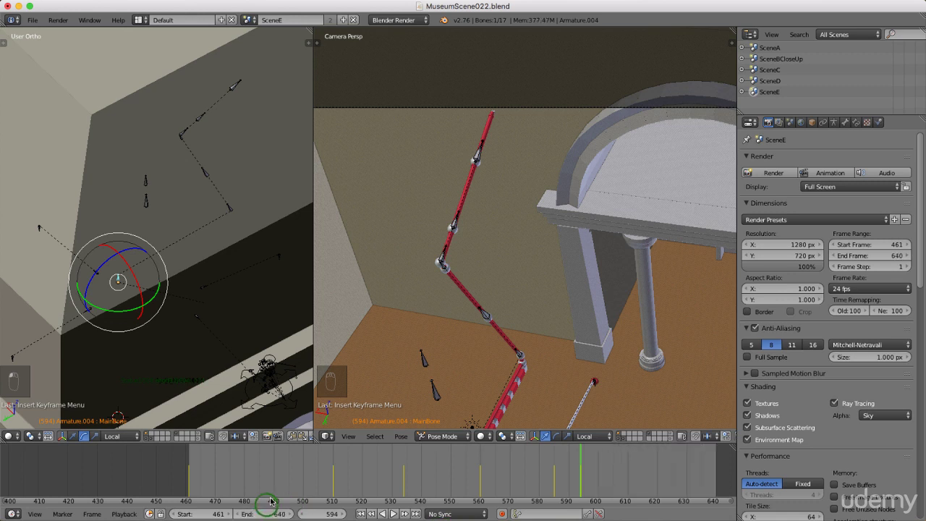
Select Bone.004 at the arm's upper elbow and insert a LocRotScale keyframe for it at frame 580
right_click(443, 261)
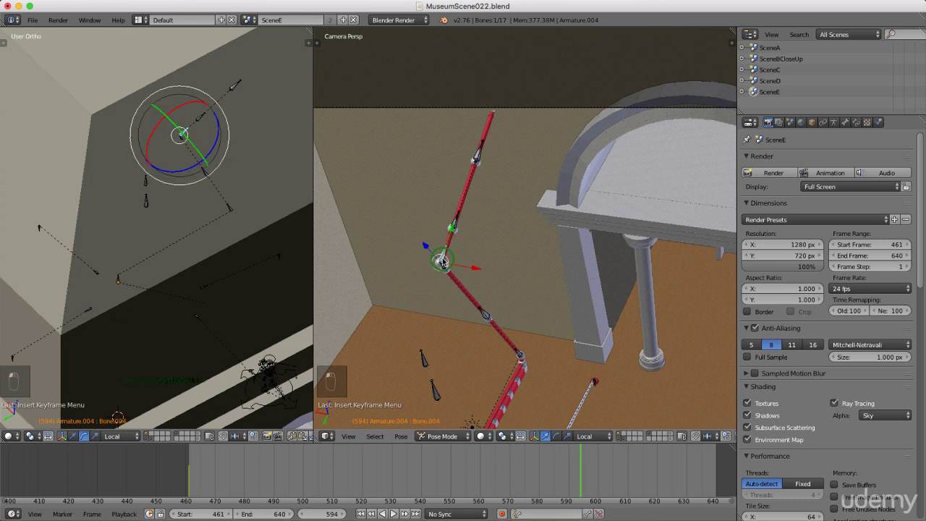
left_click(540, 475)
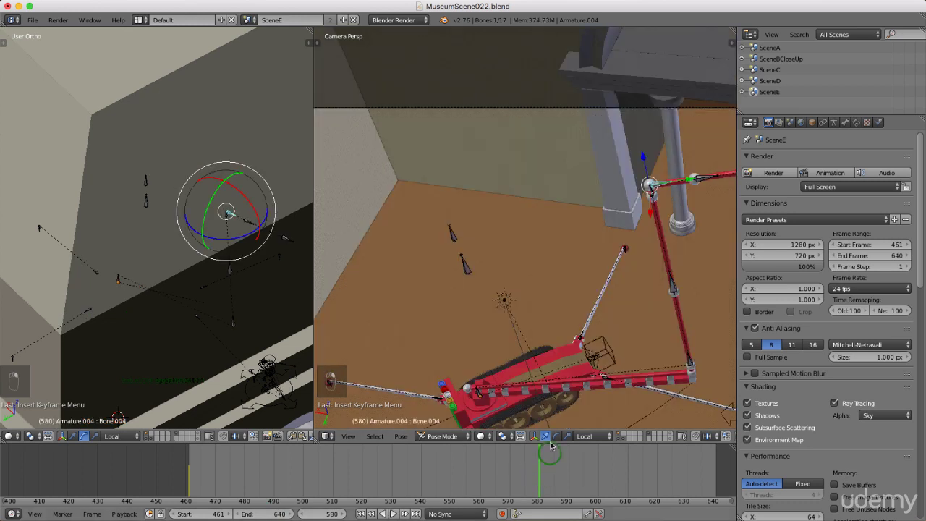
key("i")
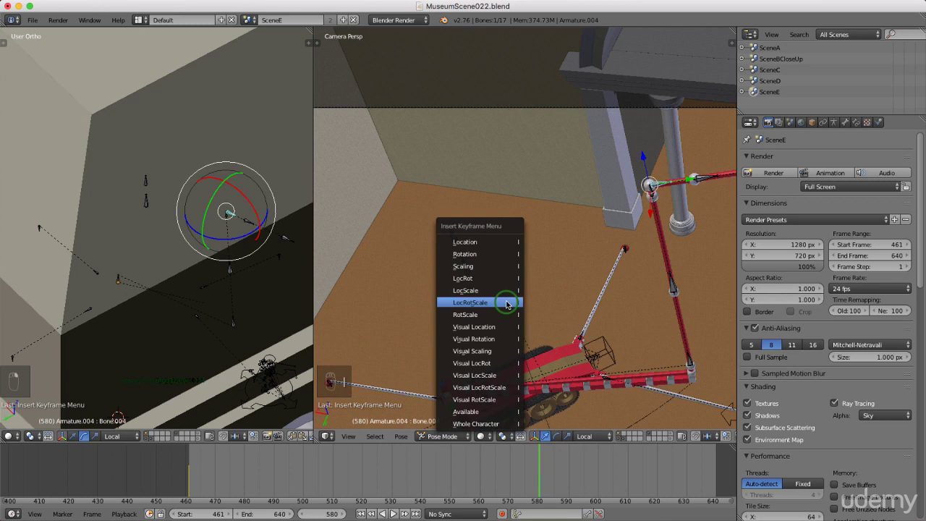
left_click(505, 302)
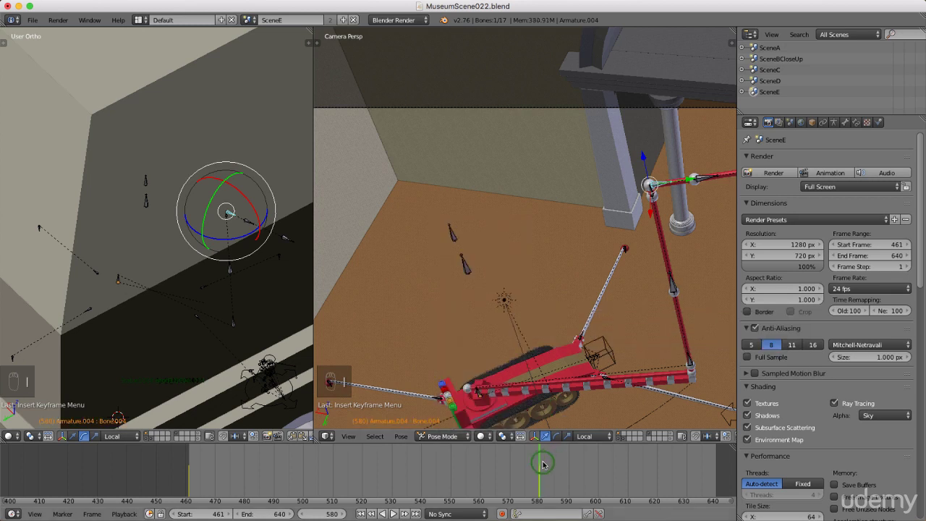
At frame 600, rotate Bone.004 at the arm's upper elbow to tilt the outer arm section towards the arch, and insert a keyframe
key("alt+a")
left_click_drag(575, 469, 598, 468)
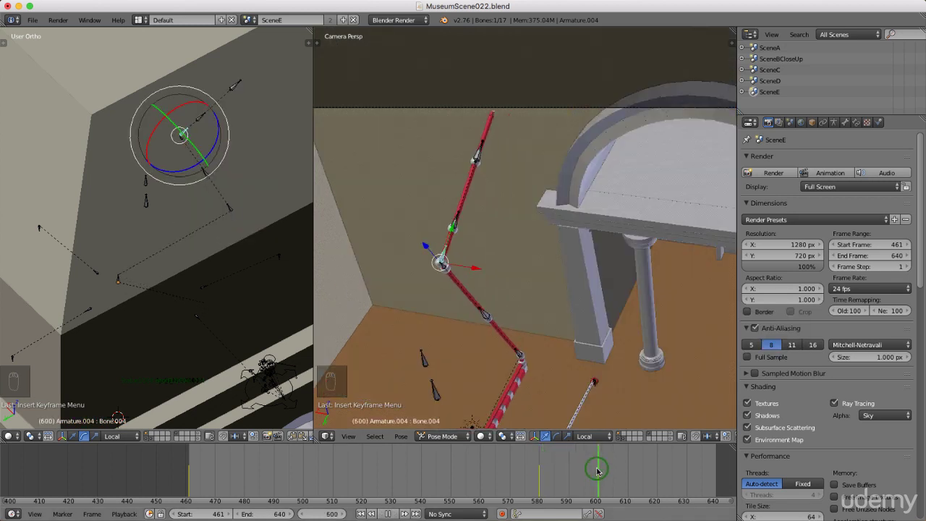
key("ctrl+space")
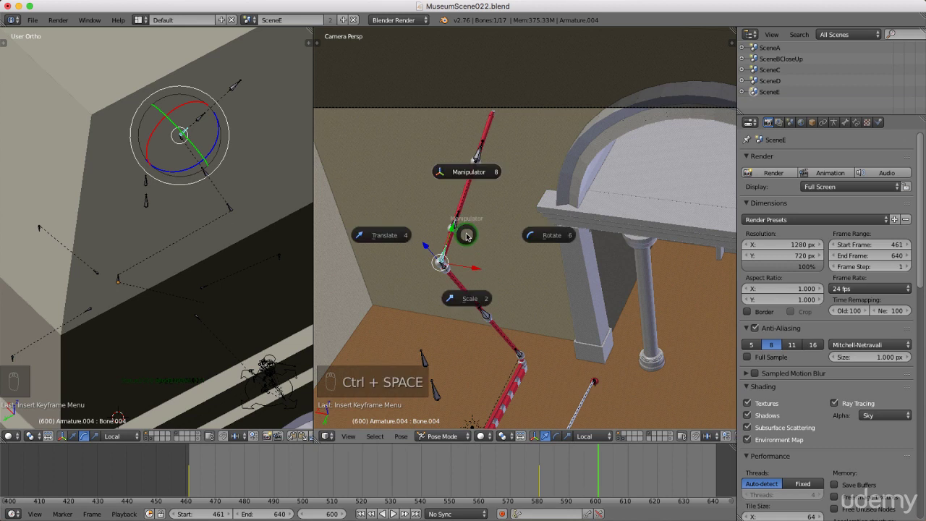
left_click(548, 235)
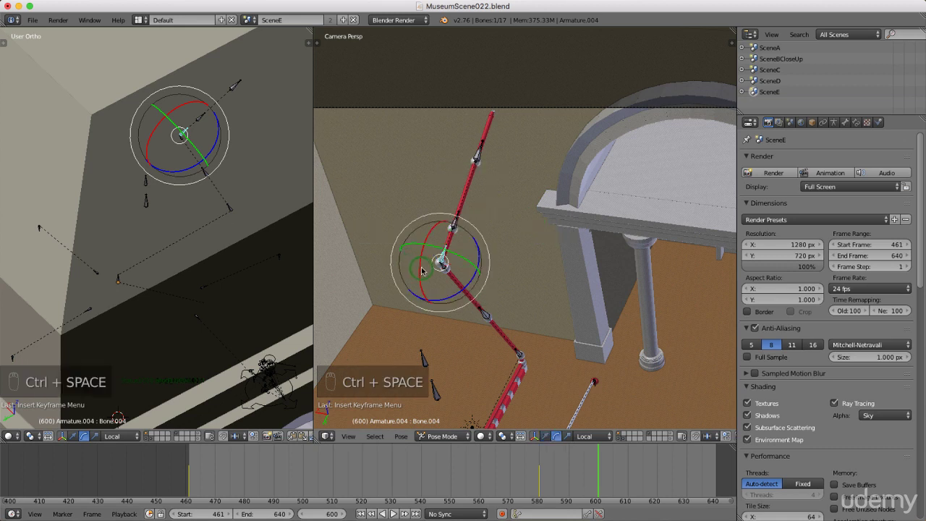
left_click_drag(422, 269, 417, 262)
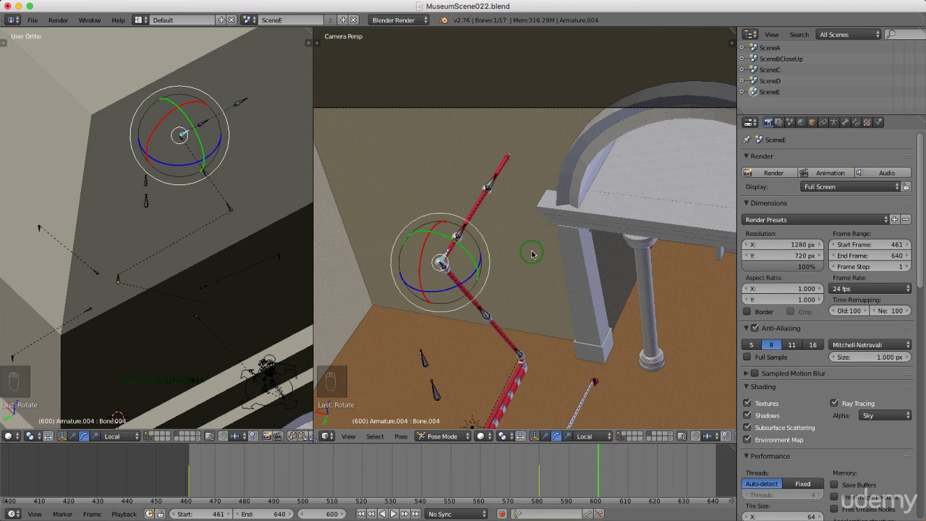
key("i")
left_click(533, 252)
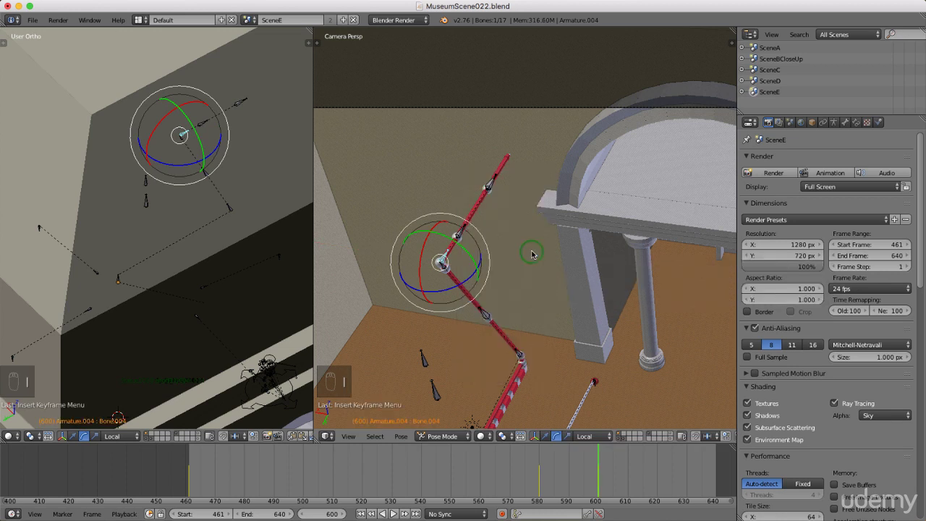
scroll(501, 262, "down", 3)
scroll(501, 262, "down", 1)
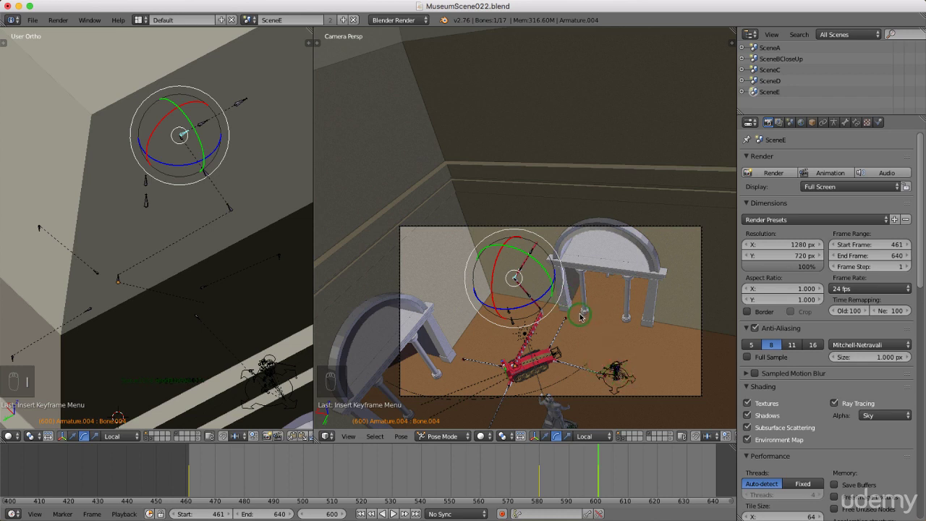
middle_click_drag(580, 316, 572, 299, "shift")
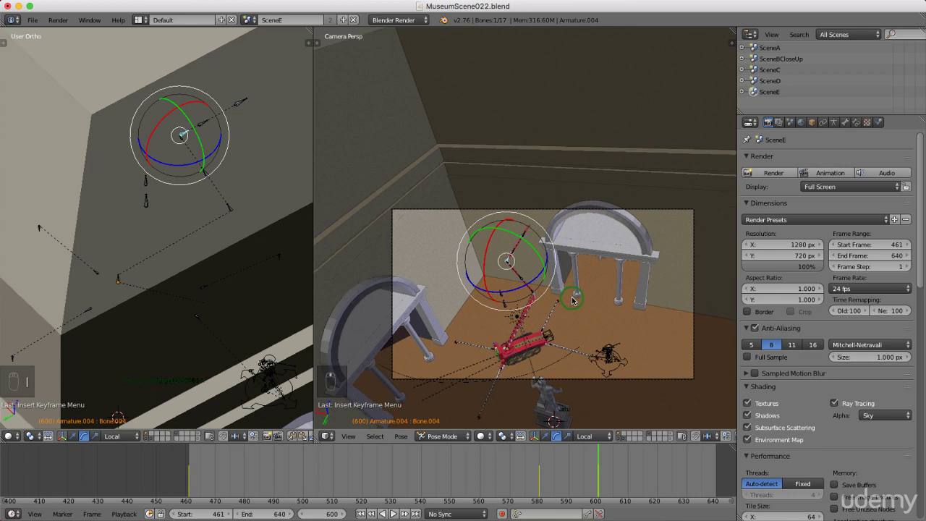